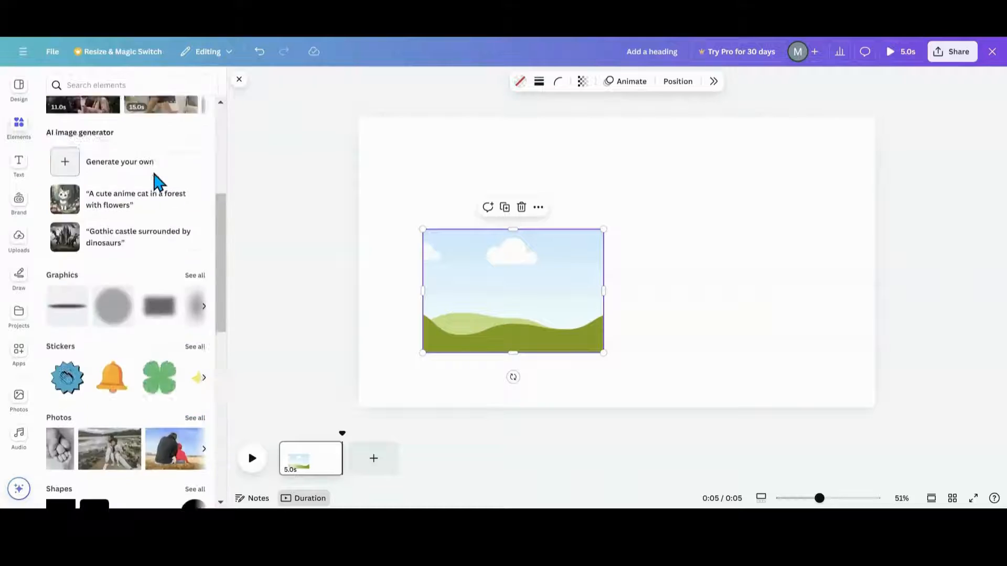
Show all recently used elements and duplicate the landscape photo frame, placing the copy beside the original
{"action": "left_click", "coordinate": [188, 142]}
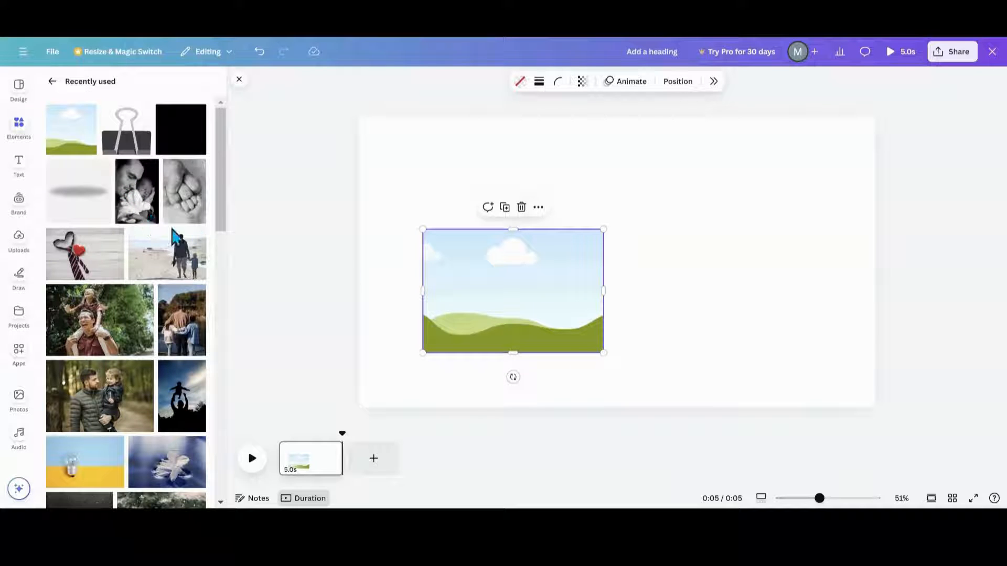
{"action": "left_click_drag", "start_coordinate": [474, 293], "coordinate": [453, 279]}
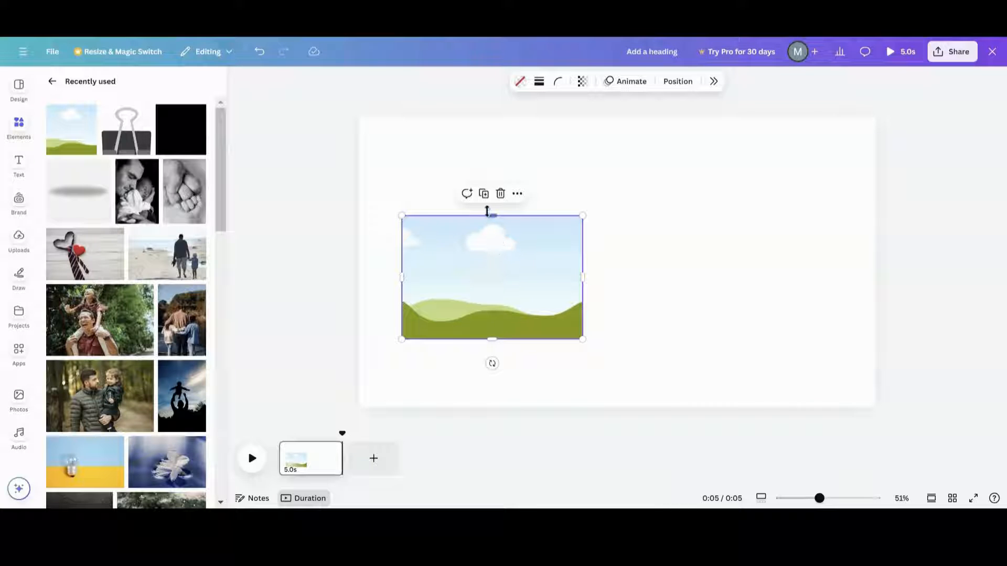
{"action": "left_click", "coordinate": [484, 194]}
{"action": "left_click_drag", "start_coordinate": [474, 274], "coordinate": [664, 264]}
Reshape the copied frame into a portrait frame whose bottom edge lines up with the landscape frame
{"action": "left_click_drag", "start_coordinate": [685, 215], "coordinate": [690, 158]}
{"action": "left_click_drag", "start_coordinate": [775, 249], "coordinate": [669, 271]}
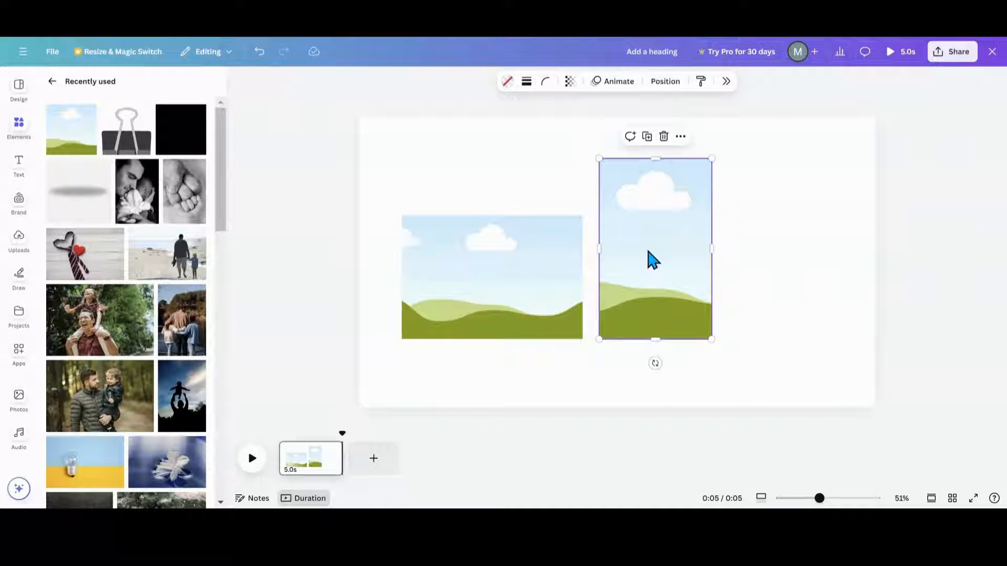
{"action": "left_click_drag", "start_coordinate": [711, 158], "coordinate": [702, 174]}
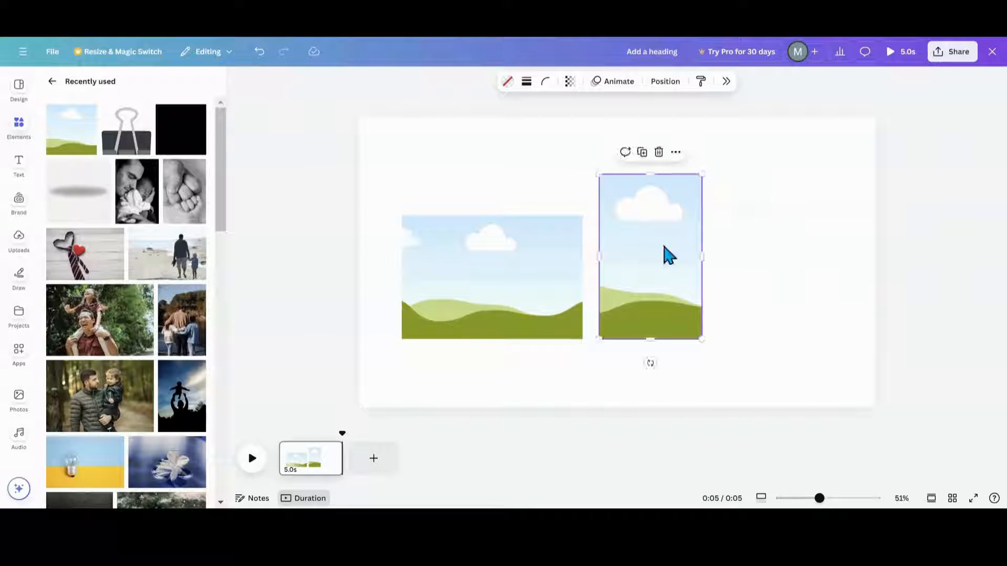
{"action": "left_click_drag", "start_coordinate": [664, 247], "coordinate": [668, 247]}
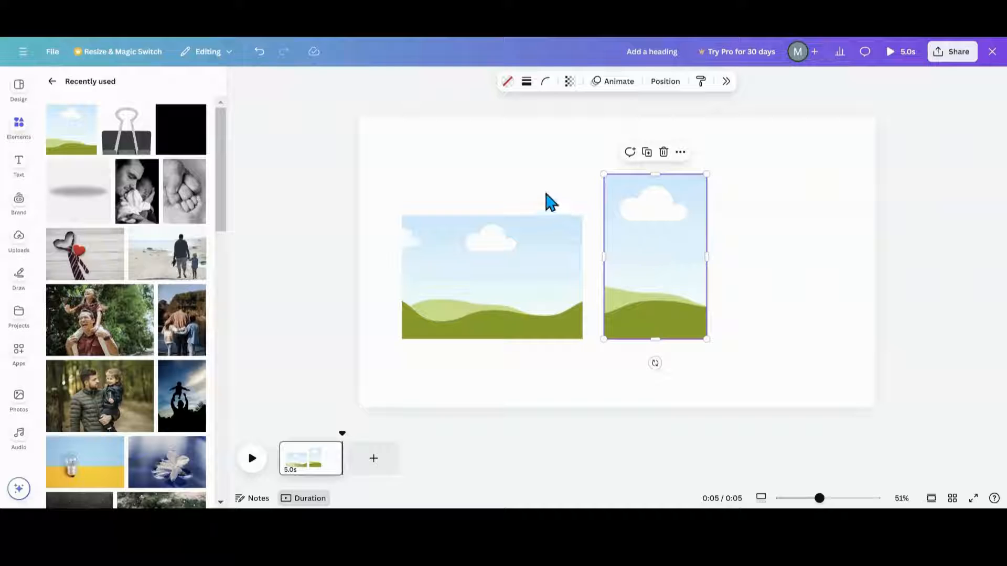
Move the portrait frame toward the page's right side and shift the landscape frame toward the page center, keeping their bottoms aligned
{"action": "left_click", "coordinate": [509, 269]}
{"action": "left_click", "coordinate": [662, 283]}
{"action": "left_click_drag", "start_coordinate": [673, 275], "coordinate": [754, 263]}
{"action": "left_click_drag", "start_coordinate": [546, 281], "coordinate": [596, 284]}
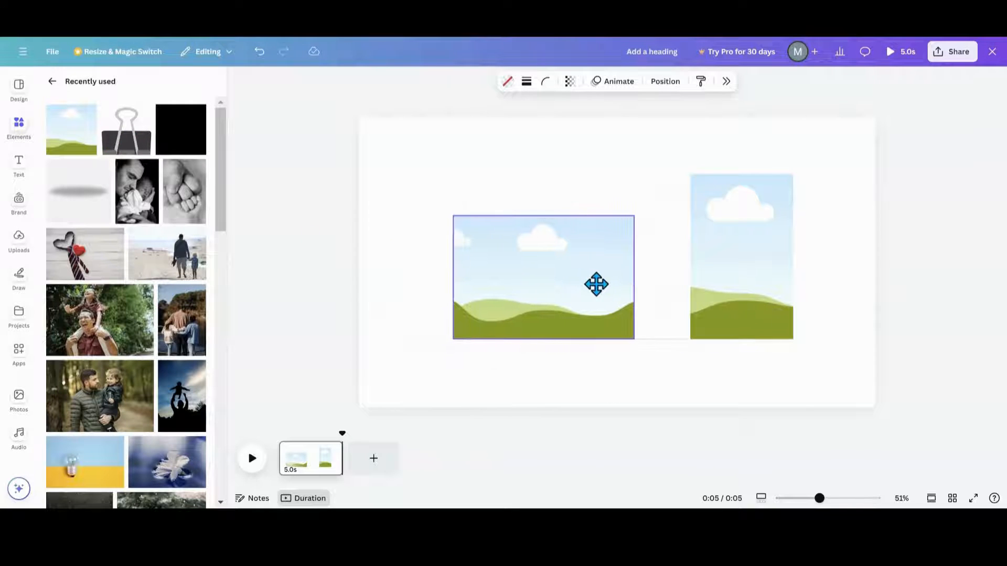
Check the Binder Clip graphic's details and add it to the page
{"action": "left_click", "coordinate": [142, 112]}
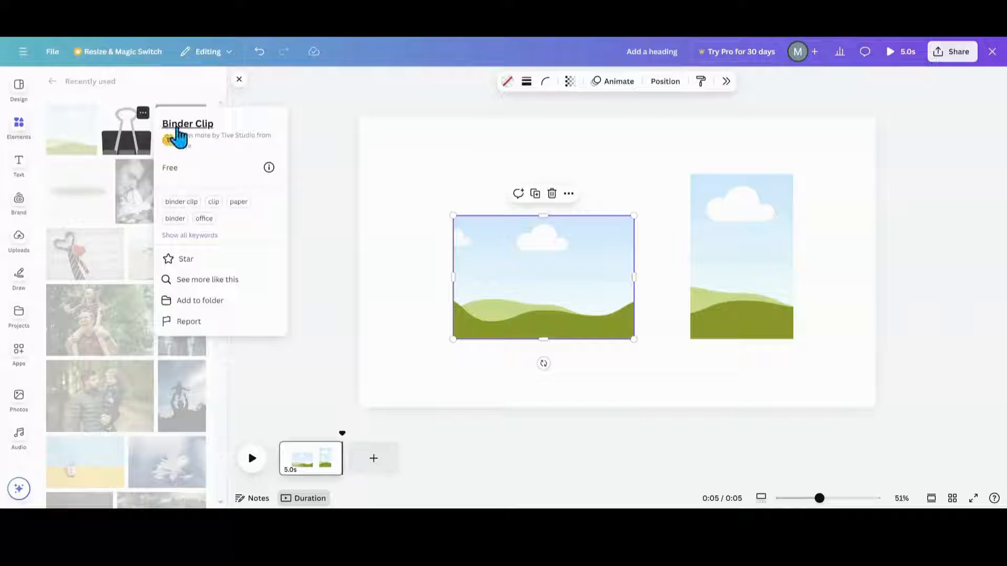
{"action": "left_click", "coordinate": [123, 152]}
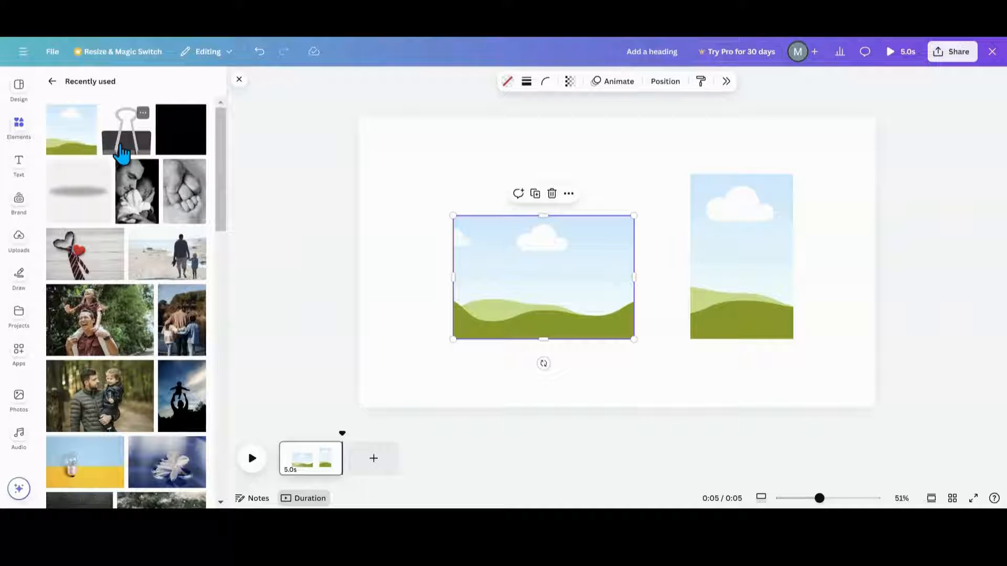
{"action": "left_click", "coordinate": [123, 150]}
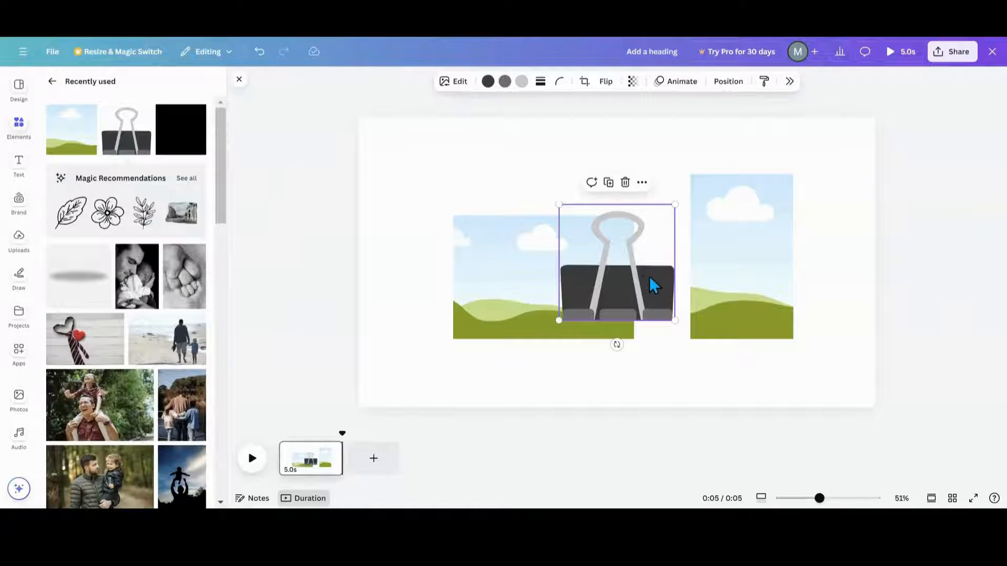
Recolor the binder clip's light gray handle to the darker gray #B6B4B4
{"action": "left_click", "coordinate": [521, 82]}
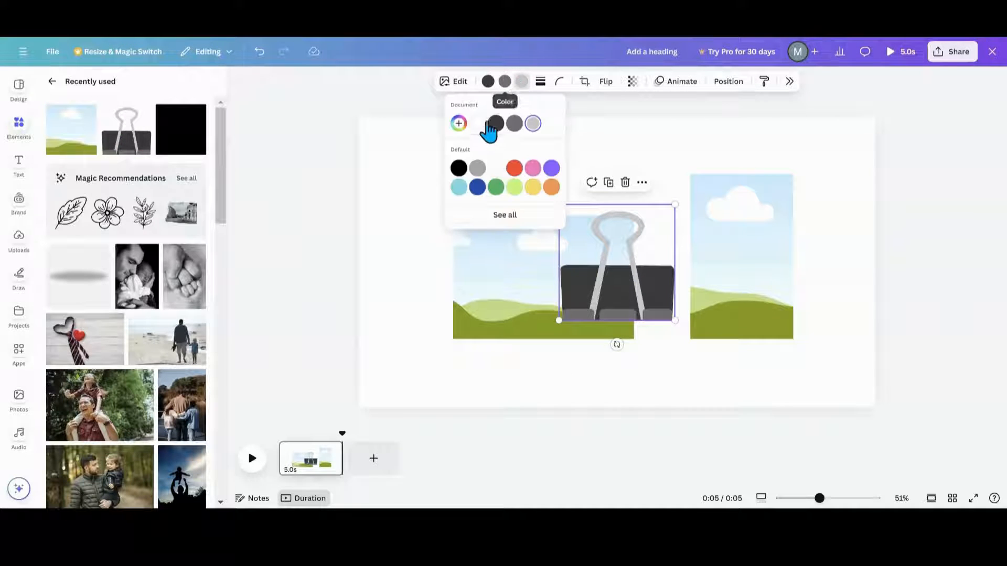
{"action": "left_click", "coordinate": [459, 124]}
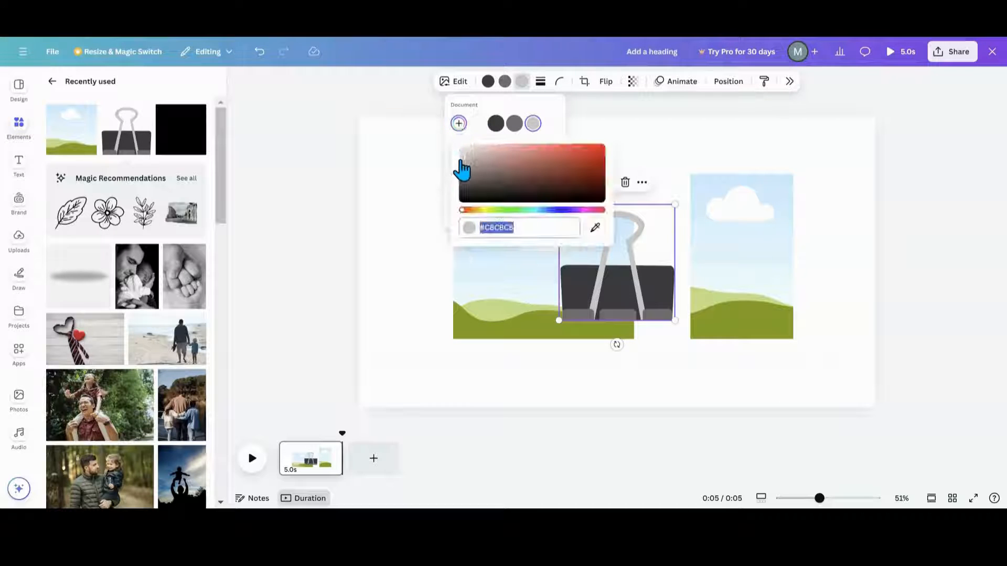
{"action": "left_click", "coordinate": [461, 161]}
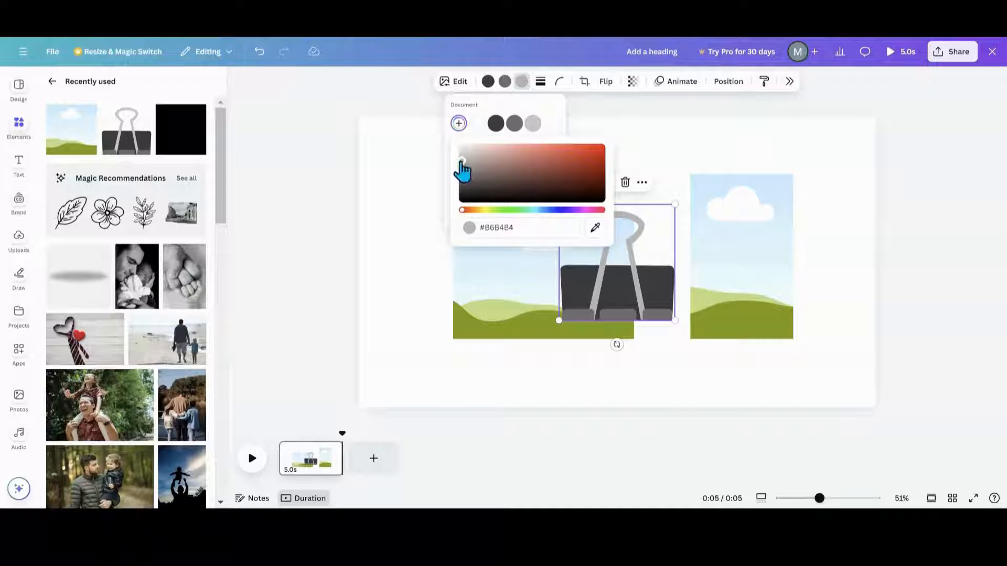
{"action": "left_click", "coordinate": [645, 147]}
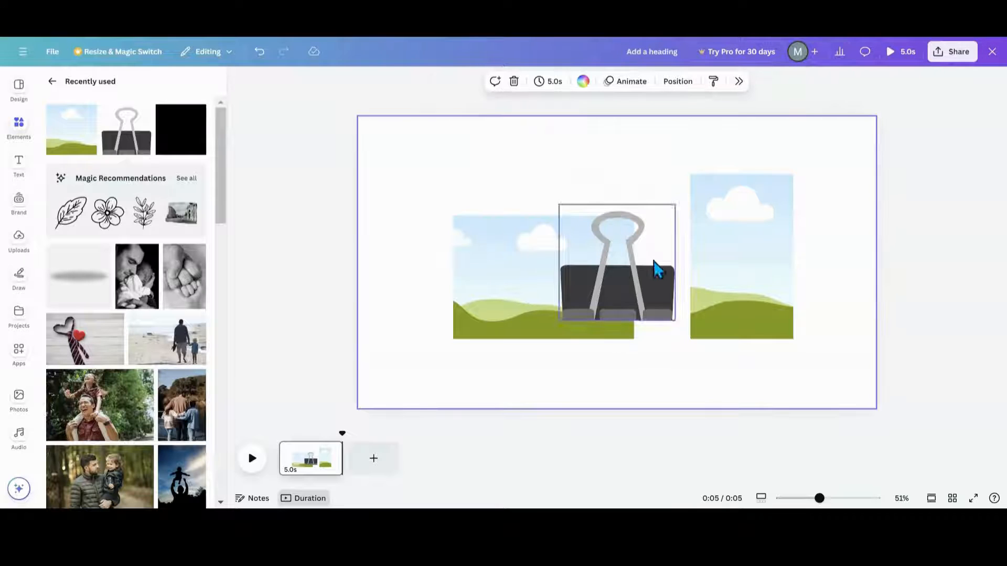
Shrink the binder clip to a small size and place it over the landscape frame's top edge near the left corner
{"action": "left_click_drag", "start_coordinate": [654, 261], "coordinate": [652, 228]}
{"action": "left_click_drag", "start_coordinate": [675, 170], "coordinate": [473, 213]}
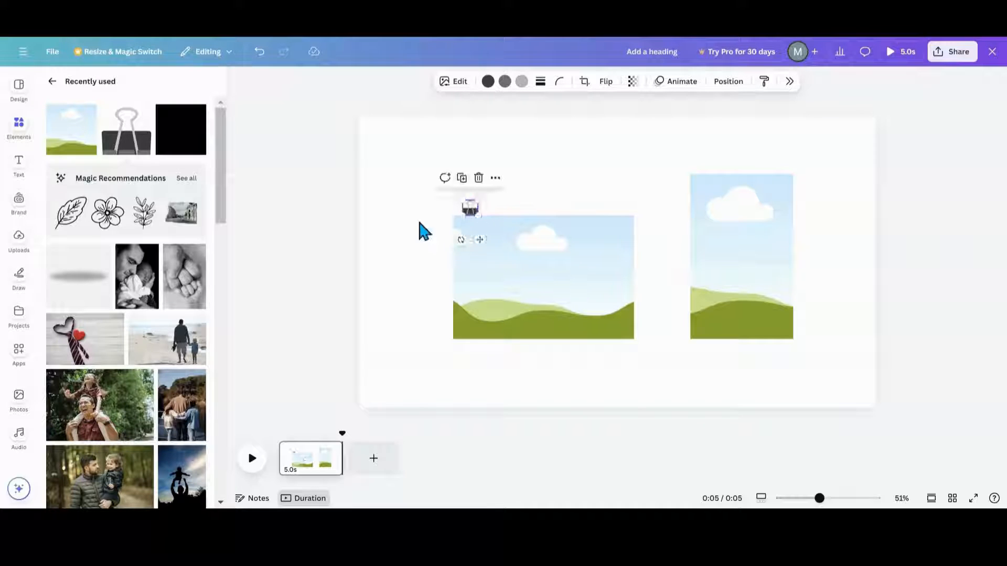
{"action": "left_click", "coordinate": [417, 220]}
{"action": "left_click", "coordinate": [475, 213]}
{"action": "key", "text": "Down"}
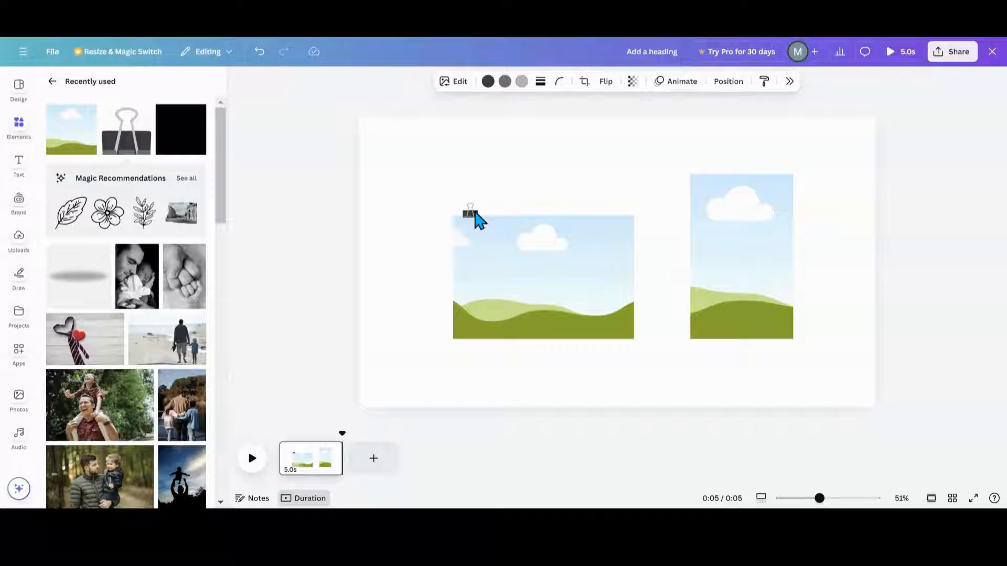
{"action": "key", "text": "Down"}
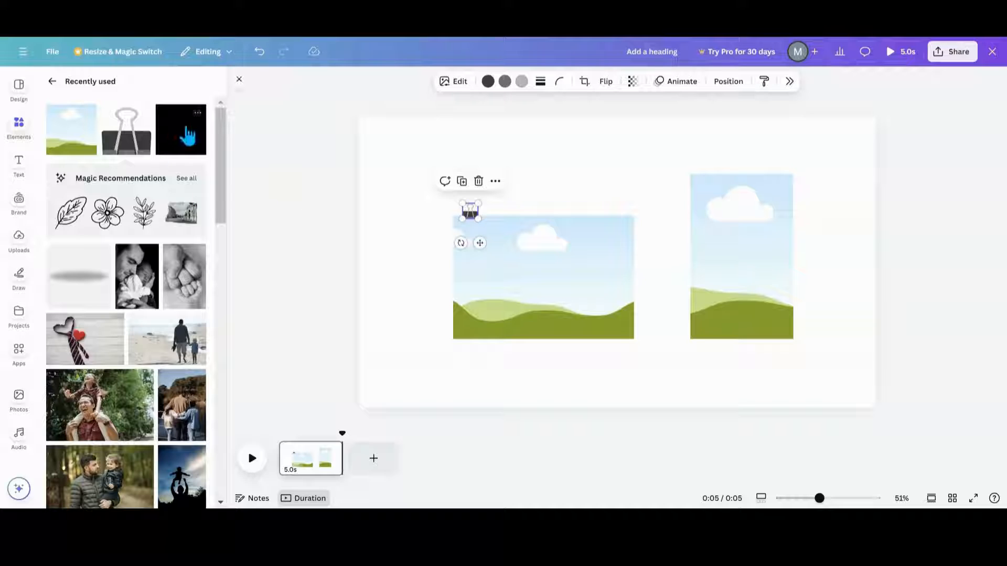
Add a square shape to the page and change its solid fill to a gradient
{"action": "left_click", "coordinate": [180, 139]}
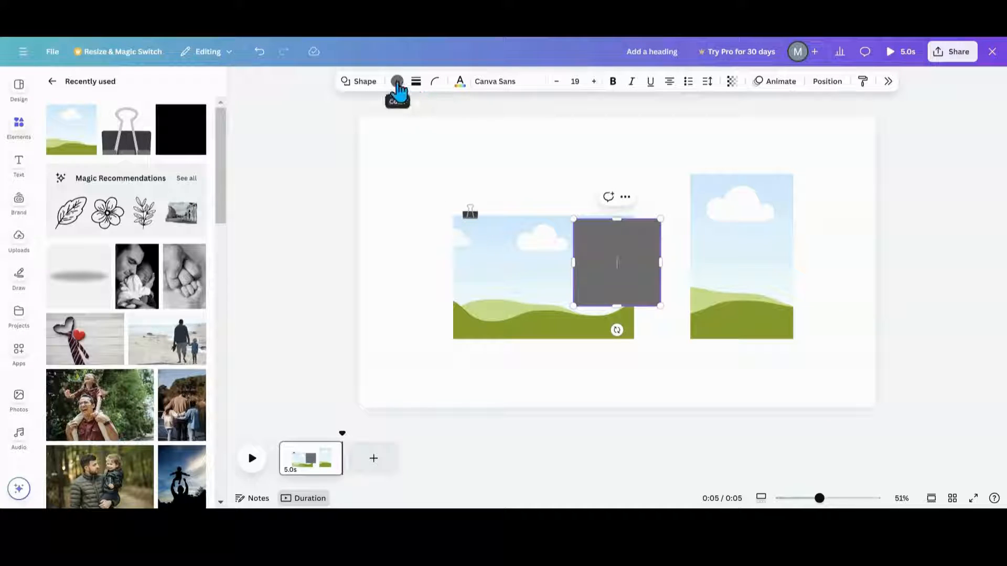
{"action": "left_click", "coordinate": [397, 84]}
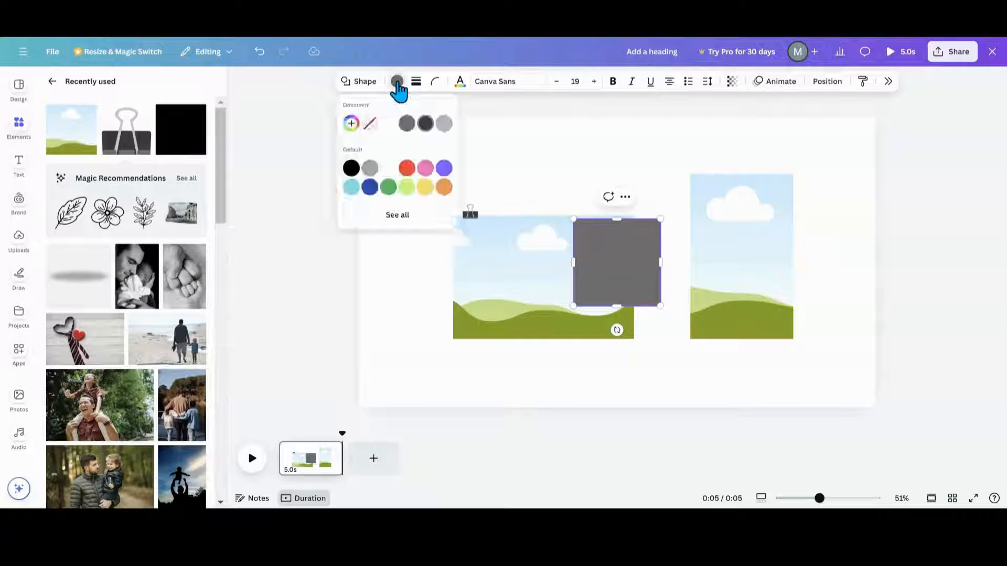
{"action": "left_click", "coordinate": [351, 124]}
{"action": "left_click", "coordinate": [462, 157]}
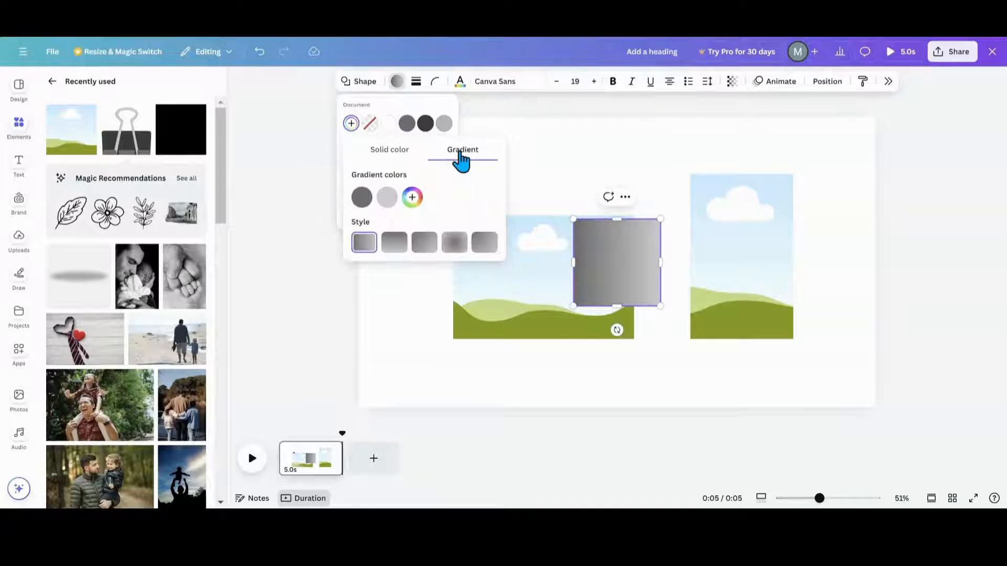
Give the square a three-color horizontal gradient running from dark gray through light gray back to dark gray
{"action": "left_click", "coordinate": [411, 202]}
{"action": "left_click", "coordinate": [378, 212]}
{"action": "left_click_drag", "start_coordinate": [379, 212], "coordinate": [407, 207]}
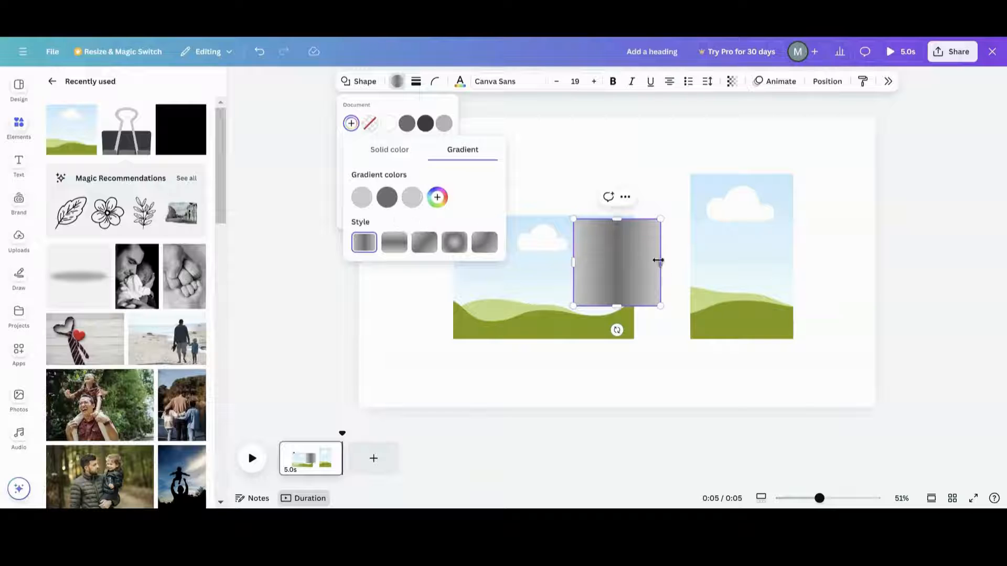
{"action": "left_click_drag", "start_coordinate": [412, 199], "coordinate": [388, 201]}
{"action": "left_click", "coordinate": [436, 197]}
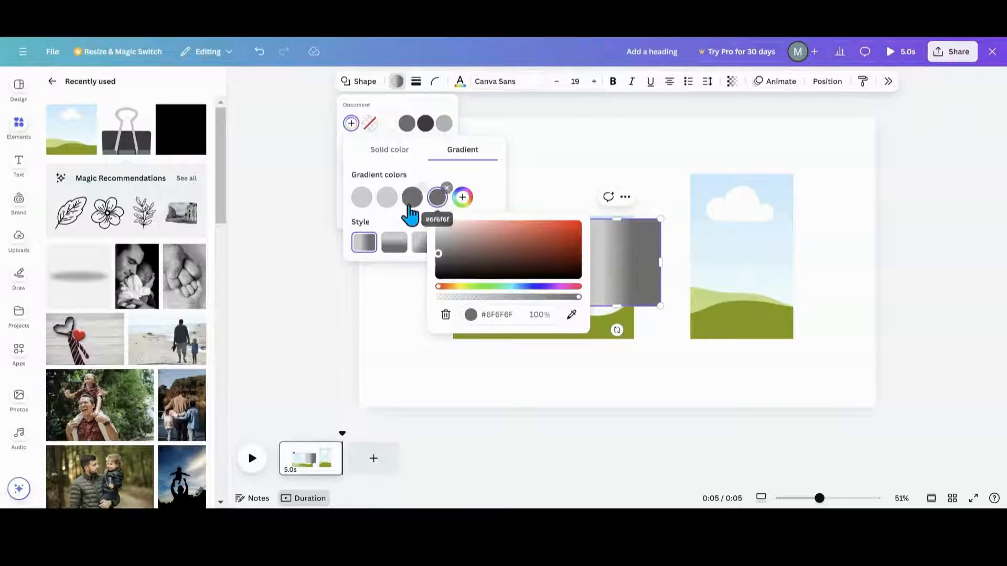
{"action": "left_click", "coordinate": [396, 189]}
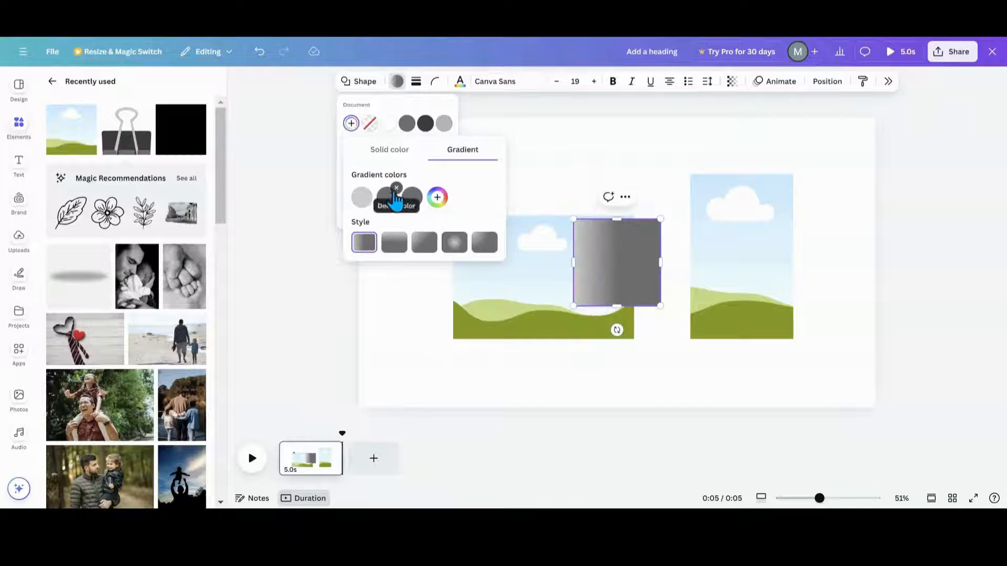
{"action": "left_click_drag", "start_coordinate": [362, 201], "coordinate": [393, 206]}
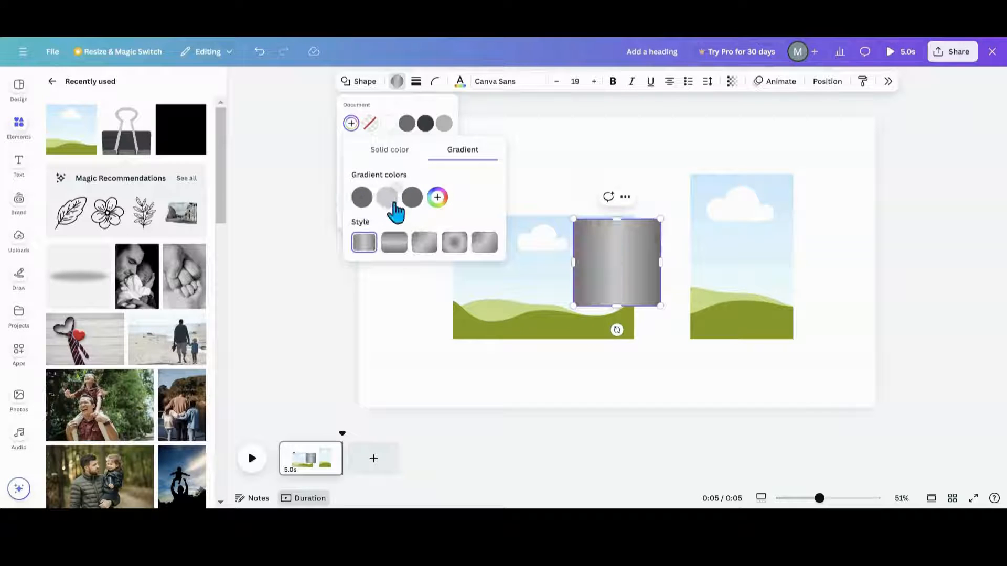
Narrow the gradient square into a thin vertical string and place it directly above the binder clip
{"action": "left_click_drag", "start_coordinate": [660, 262], "coordinate": [578, 281]}
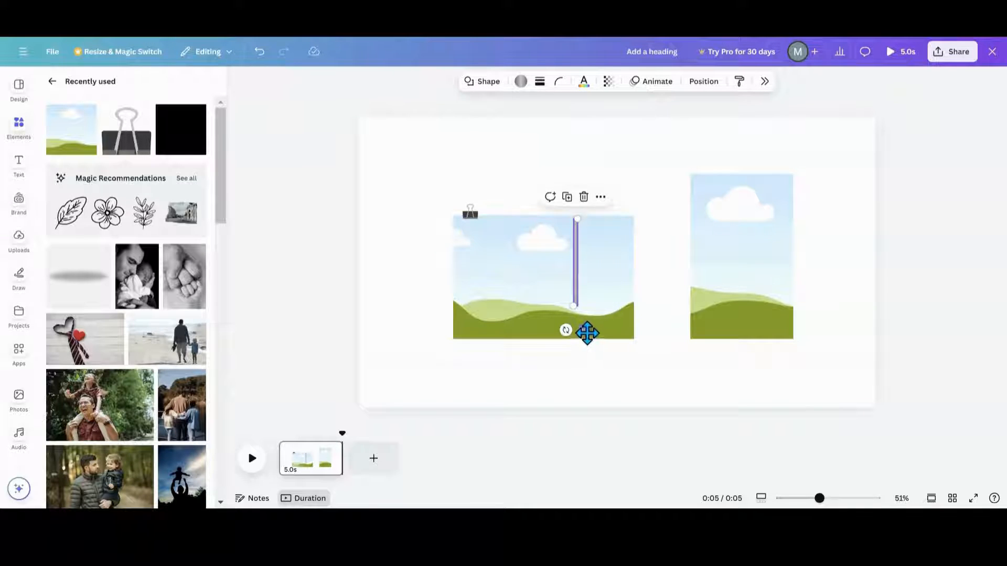
{"action": "left_click_drag", "start_coordinate": [587, 332], "coordinate": [480, 239]}
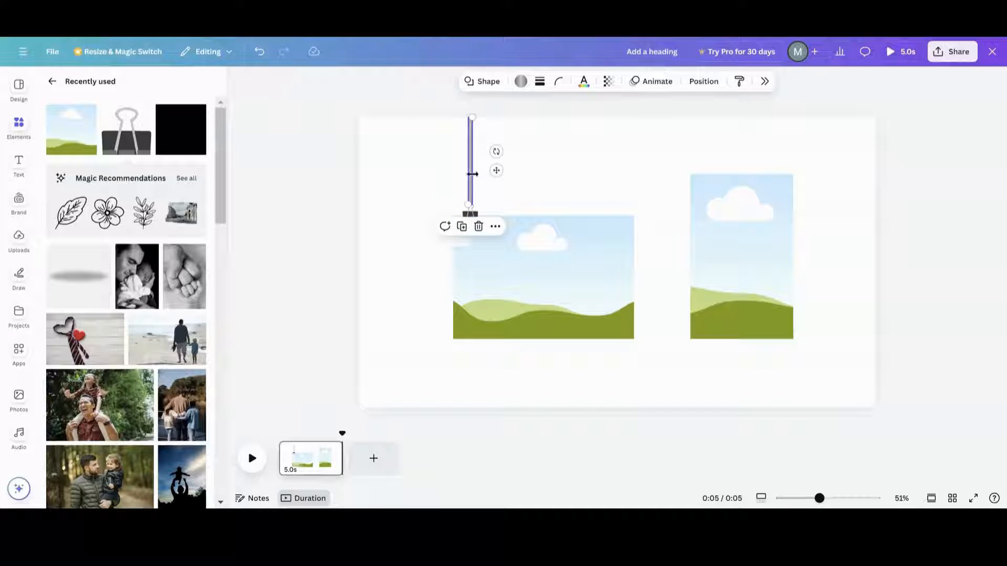
{"action": "left_click_drag", "start_coordinate": [473, 174], "coordinate": [470, 175]}
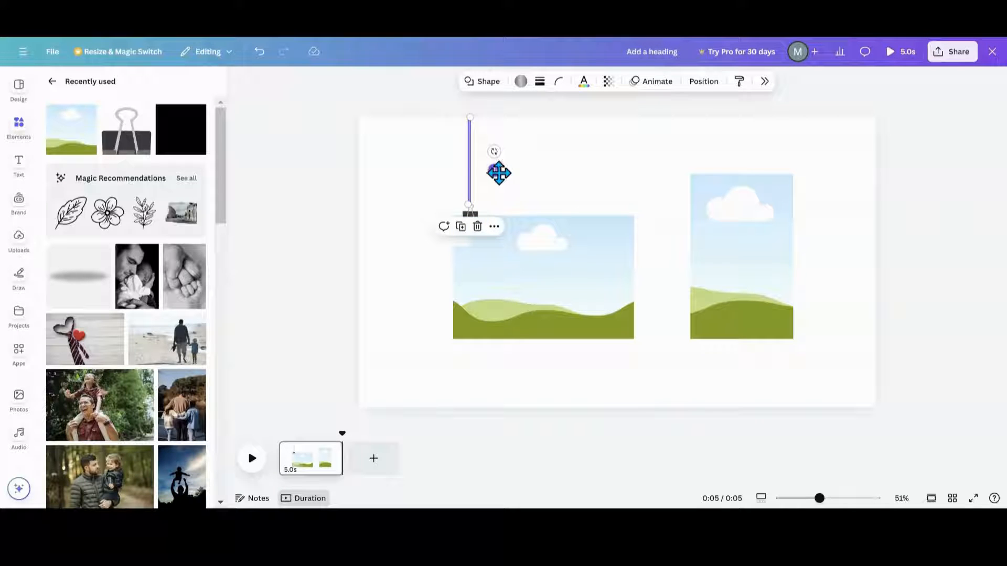
Fine-tune the string's position so it is centered on the binder clip and meets its handle
{"action": "left_click_drag", "start_coordinate": [499, 173], "coordinate": [502, 173]}
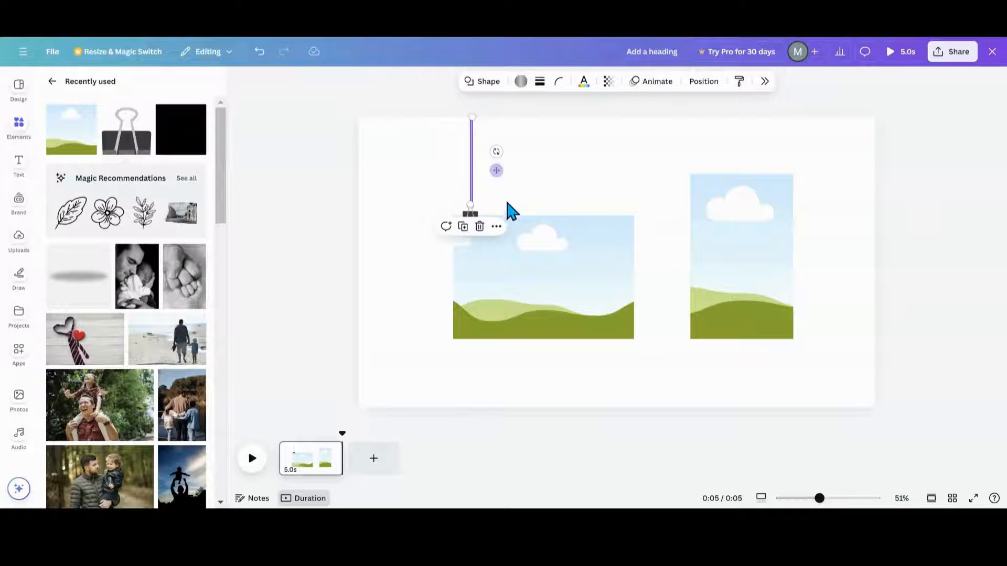
{"action": "key", "text": "Left"}
{"action": "key", "text": "Left"}
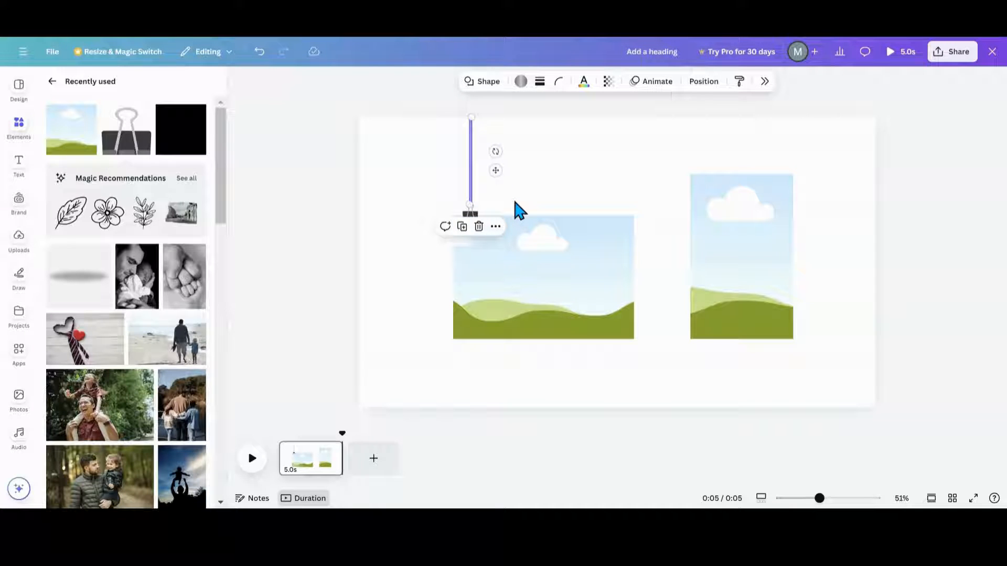
{"action": "key", "text": "Left"}
{"action": "key", "text": "Left"}
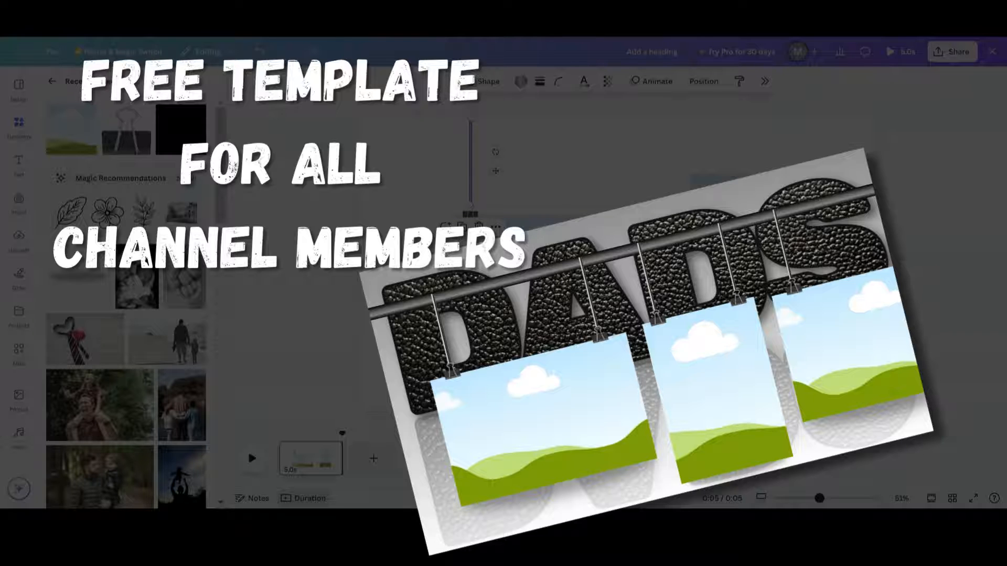
{"action": "left_click", "coordinate": [434, 177]}
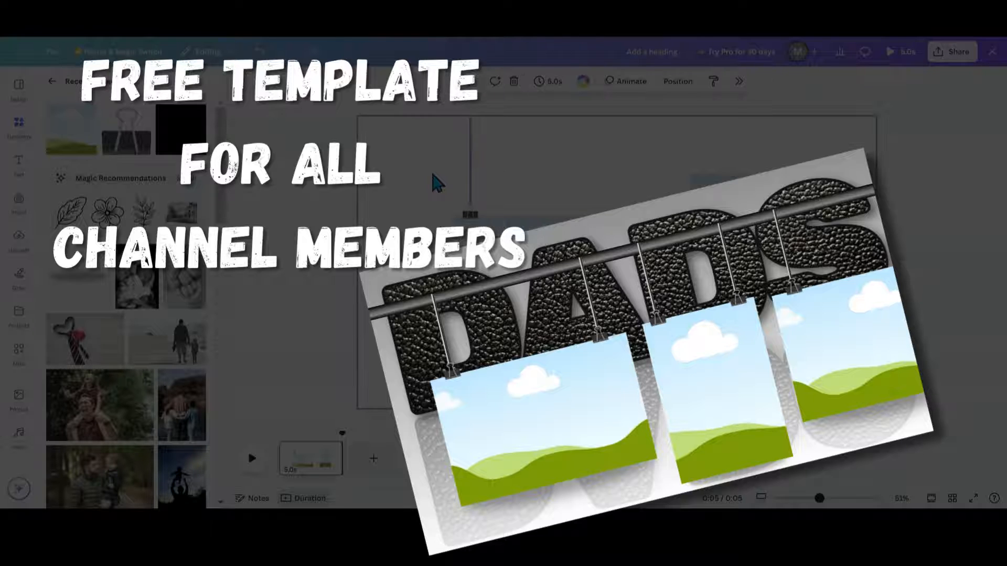
{"action": "left_click", "coordinate": [471, 190]}
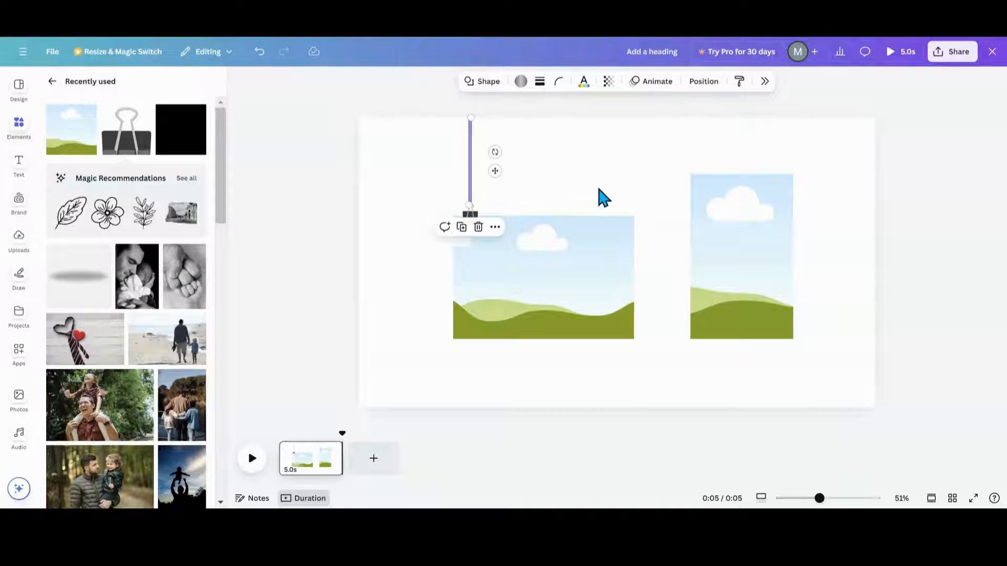
{"action": "left_click", "coordinate": [599, 190]}
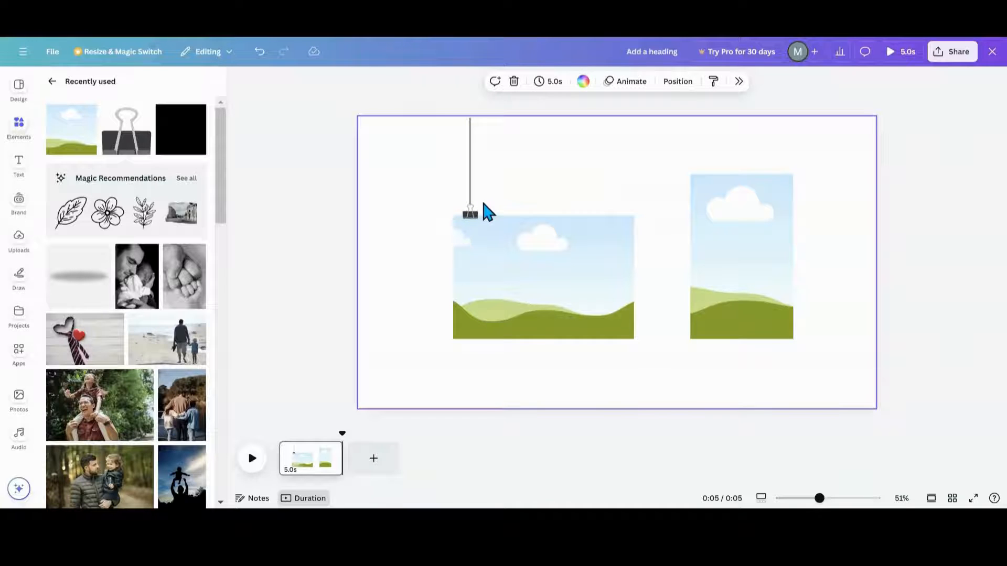
Group the gradient string and the binder clip above the landscape frame into one object
{"action": "left_click", "coordinate": [678, 81]}
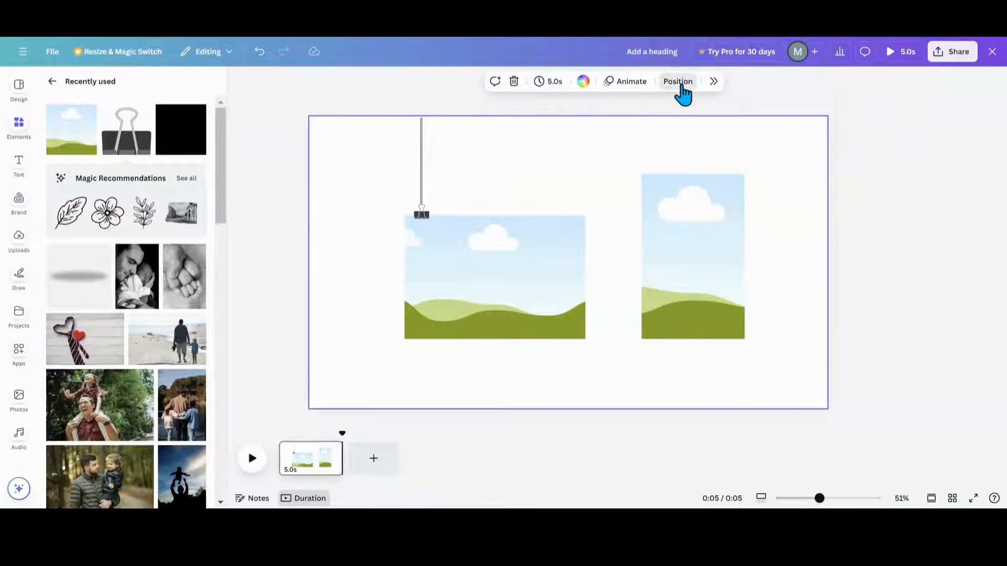
{"action": "left_click", "coordinate": [904, 190]}
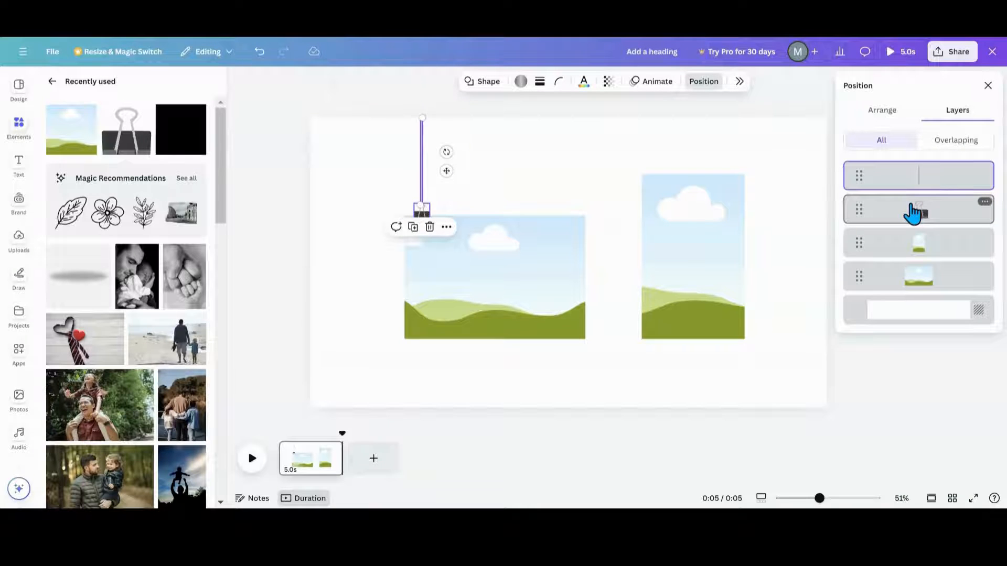
{"action": "left_click", "coordinate": [912, 213], "text": "shift"}
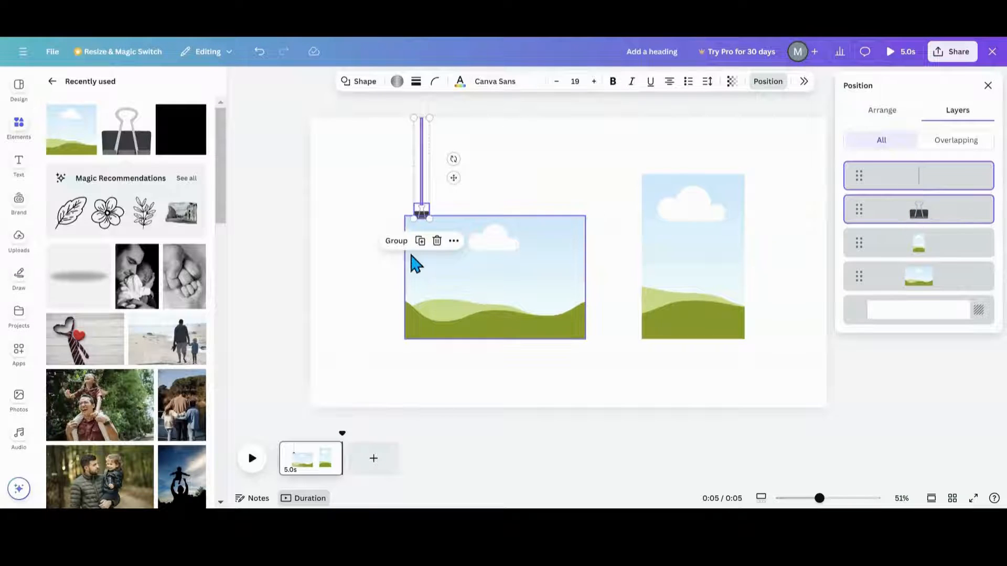
{"action": "left_click", "coordinate": [395, 243]}
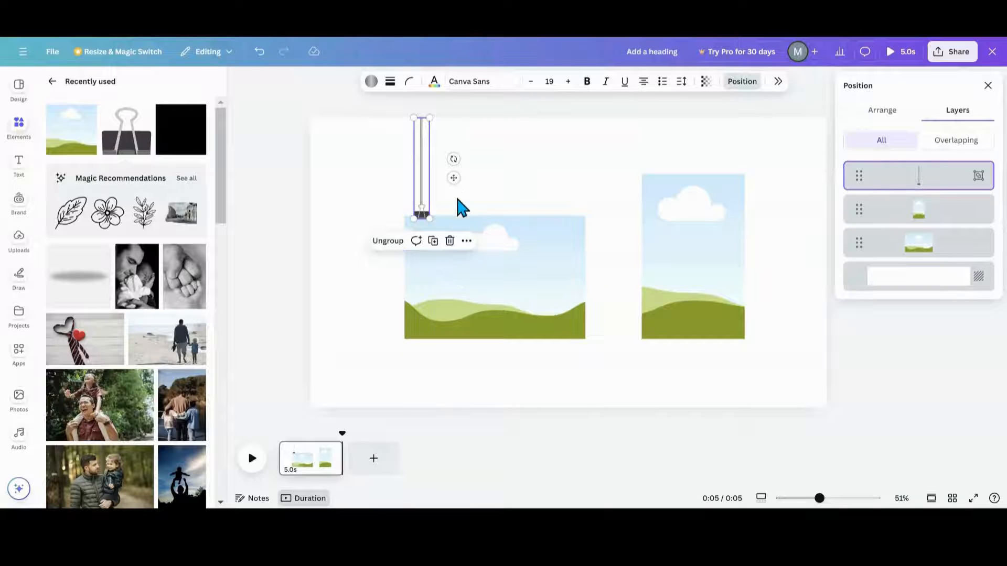
Duplicate the string-and-clip group and place the copy at the landscape frame's upper-right corner, level with the original
{"action": "left_click", "coordinate": [433, 241]}
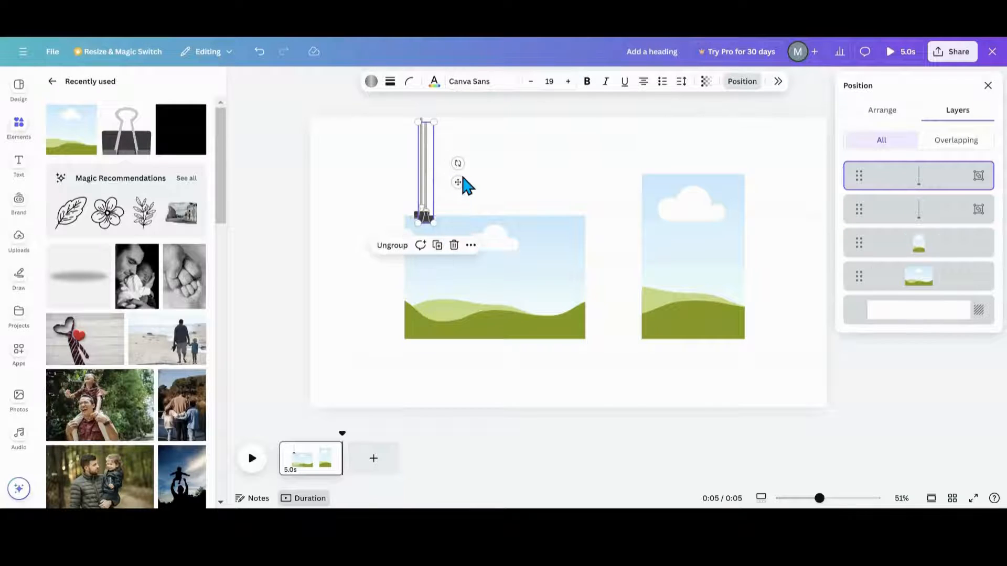
{"action": "left_click_drag", "start_coordinate": [456, 181], "coordinate": [596, 180]}
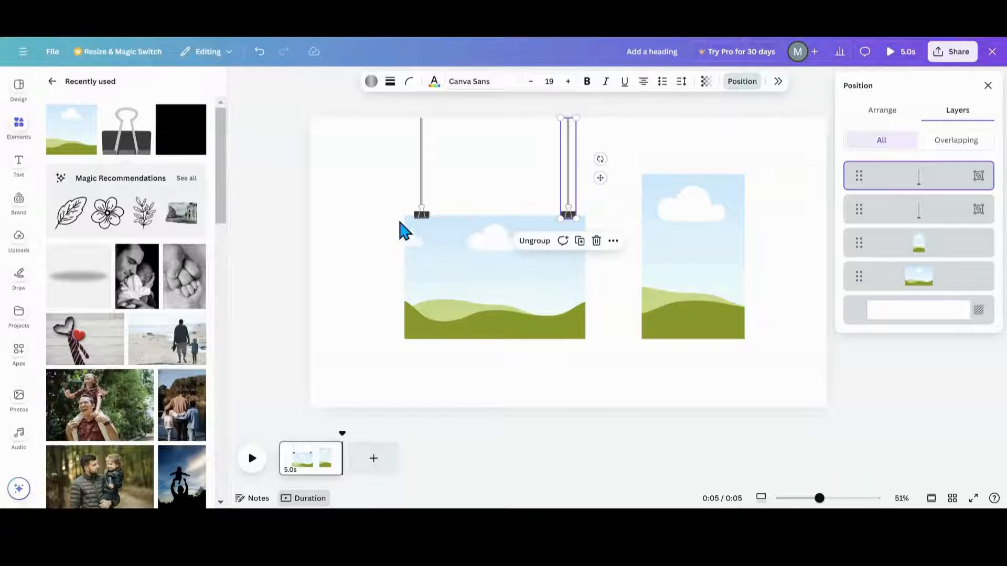
{"action": "left_click", "coordinate": [385, 167]}
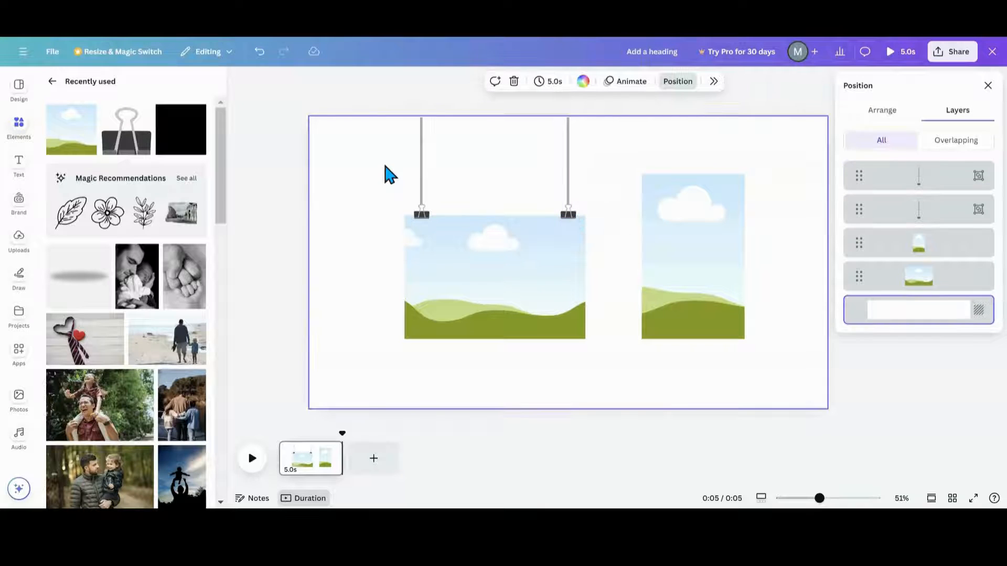
Scale down both frames and both string-and-clip groups together, keeping their lower-left corner in place
{"action": "left_click_drag", "start_coordinate": [383, 153], "coordinate": [802, 292]}
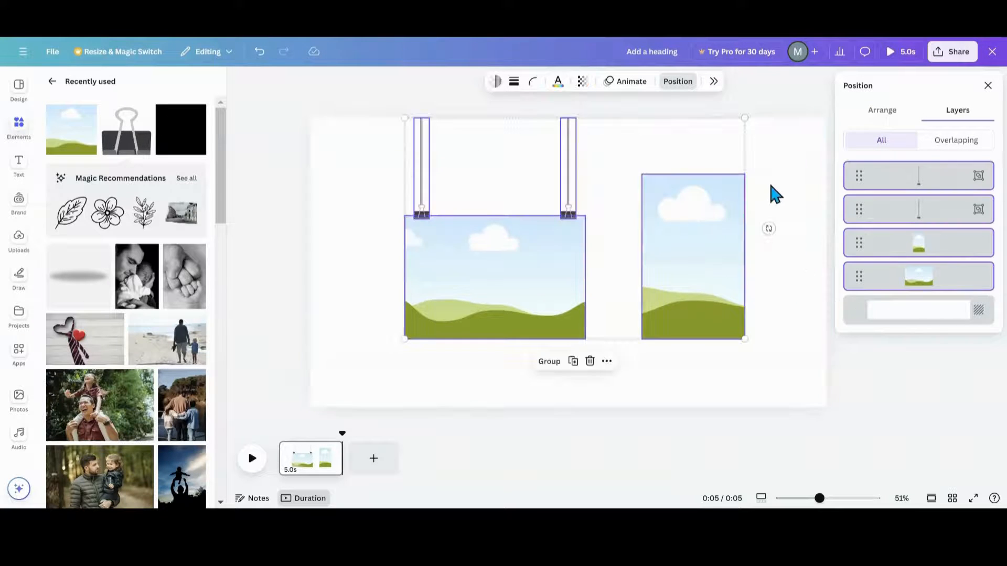
{"action": "left_click_drag", "start_coordinate": [745, 120], "coordinate": [710, 140]}
{"action": "left_click", "coordinate": [788, 272]}
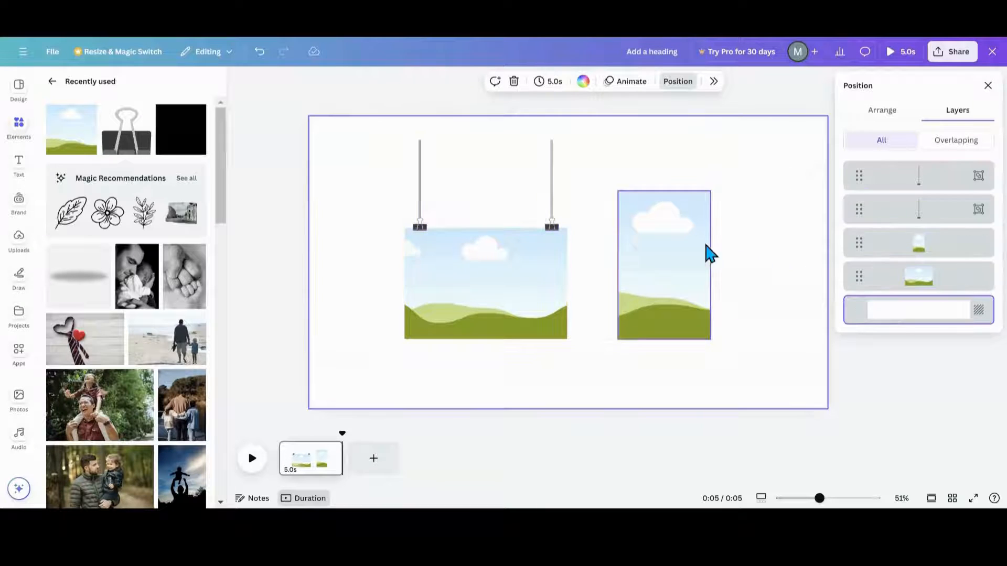
Move the landscape frame's right string-and-clip group onto the portrait frame's upper-left corner and ungroup it
{"action": "left_click", "coordinate": [551, 208]}
{"action": "left_click_drag", "start_coordinate": [560, 260], "coordinate": [642, 224]}
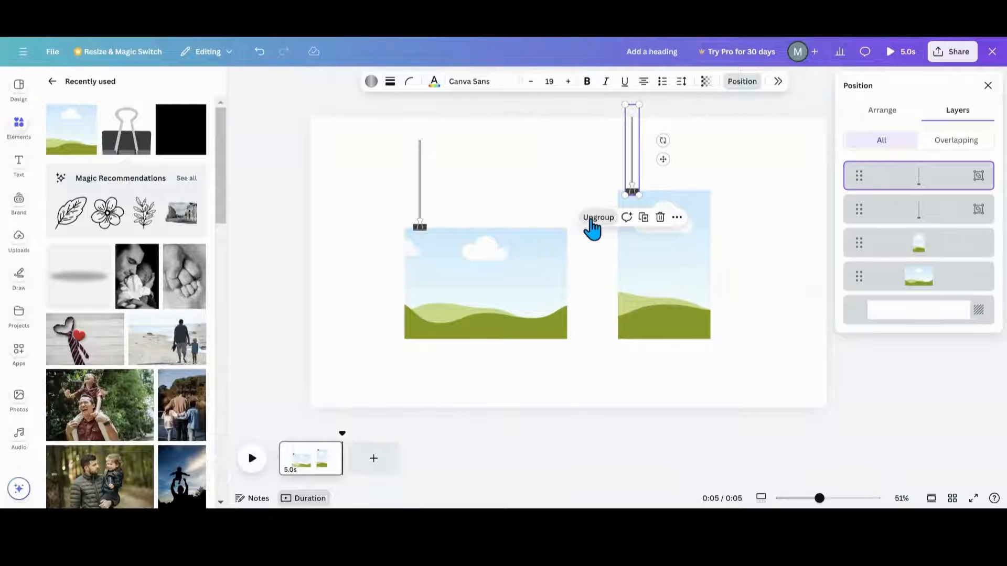
{"action": "left_click", "coordinate": [591, 220]}
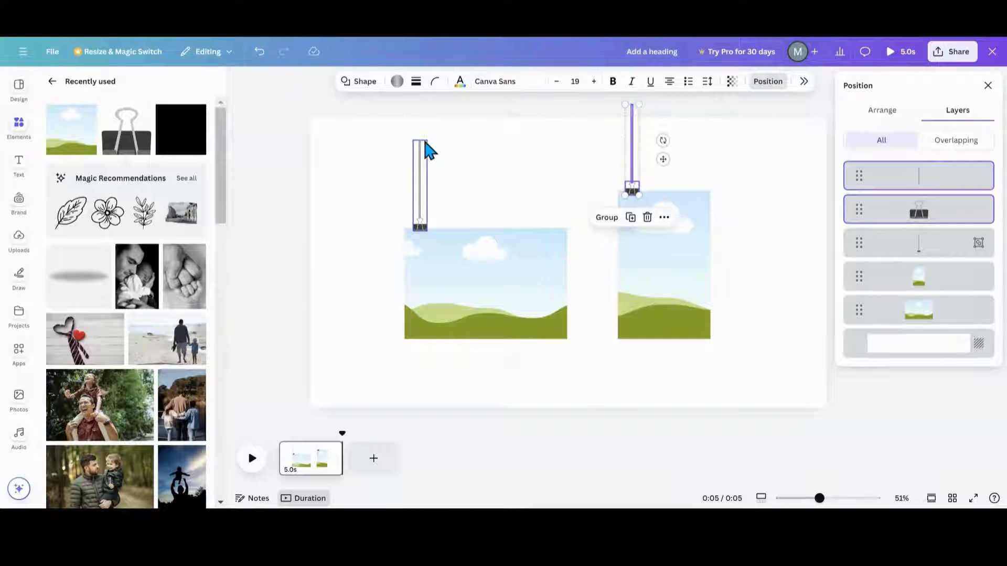
Shorten the portrait frame's string from above so its top end lines up with the landscape frame's string
{"action": "left_click", "coordinate": [631, 104]}
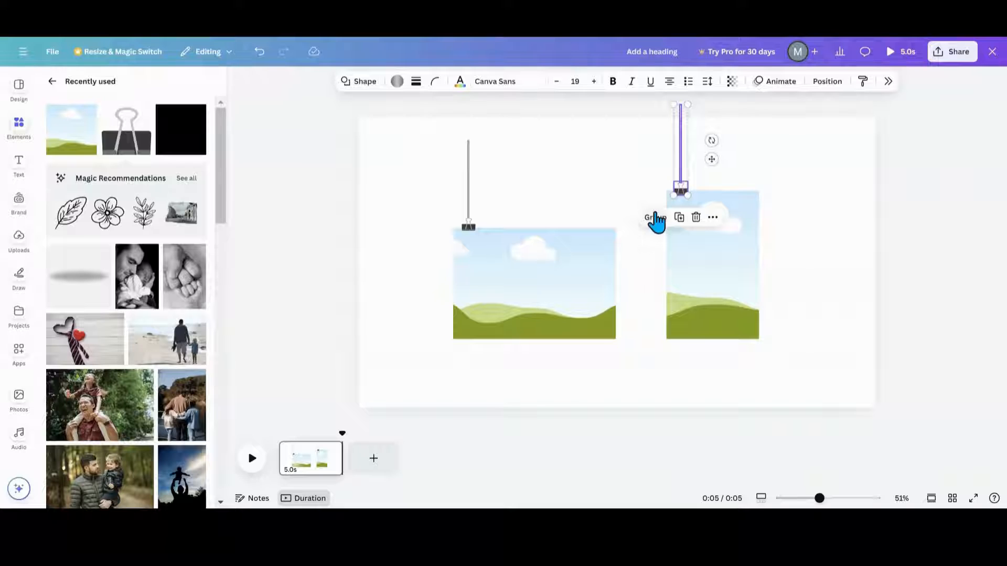
{"action": "left_click", "coordinate": [659, 164]}
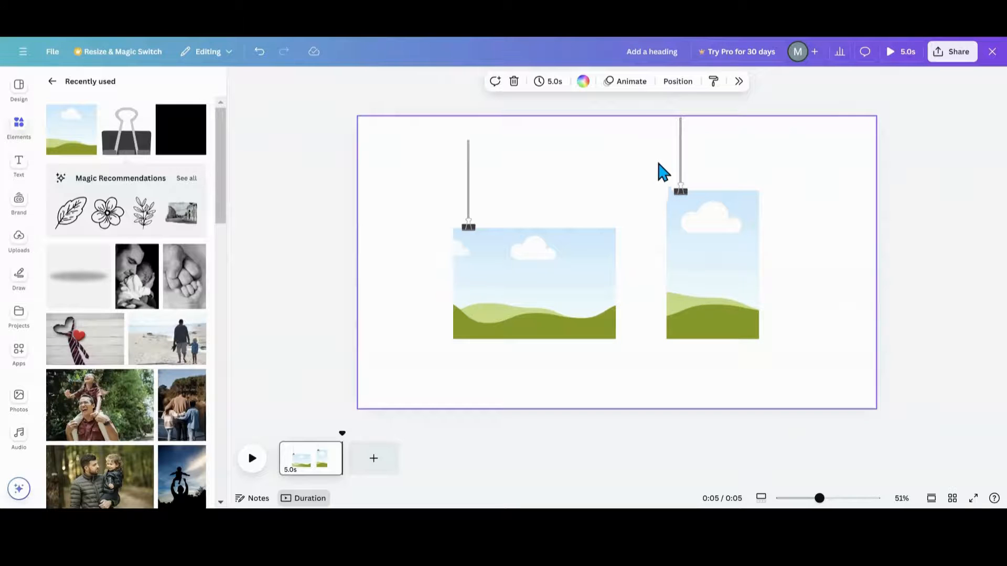
{"action": "left_click", "coordinate": [681, 139]}
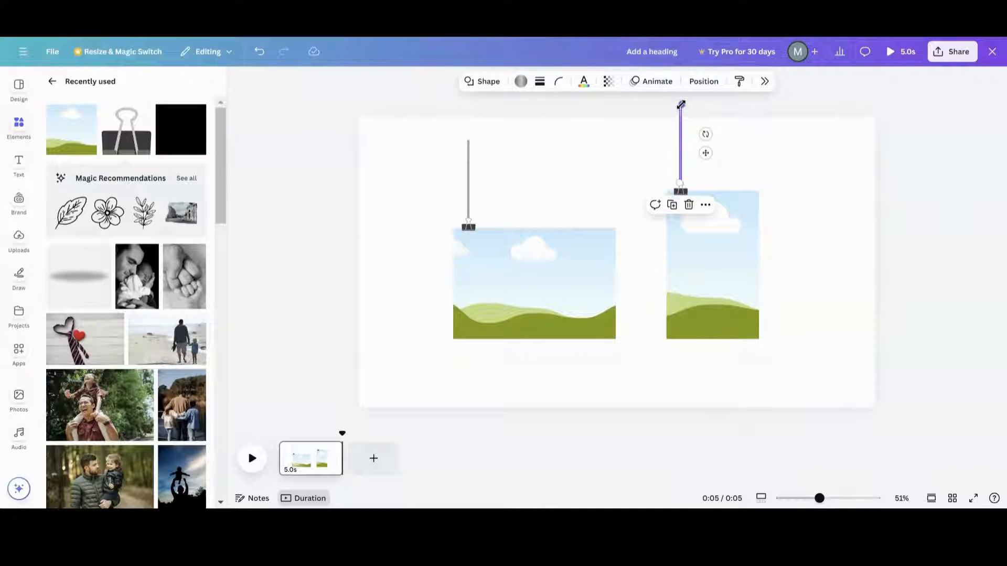
{"action": "left_click_drag", "start_coordinate": [681, 105], "coordinate": [681, 140]}
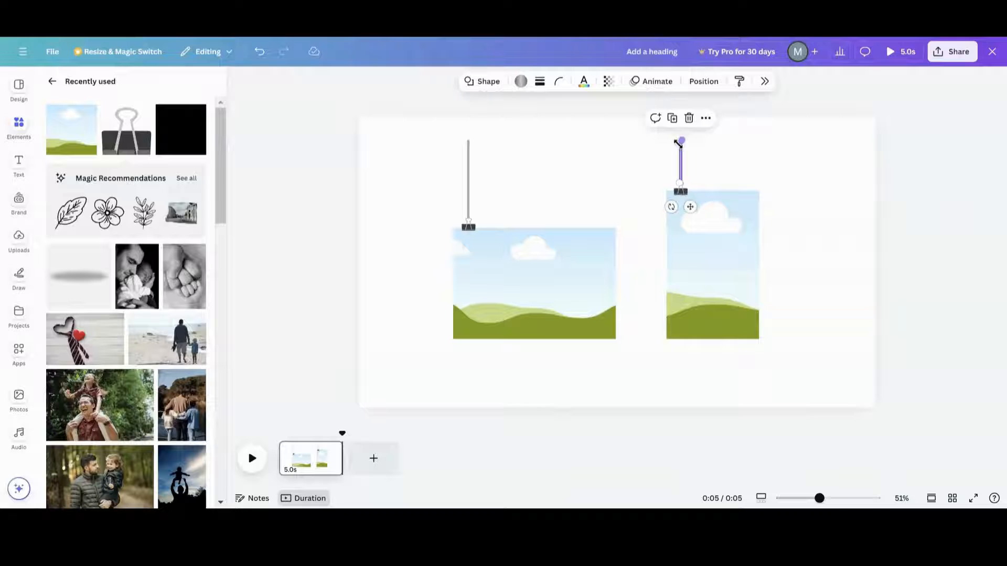
{"action": "left_click", "coordinate": [663, 187]}
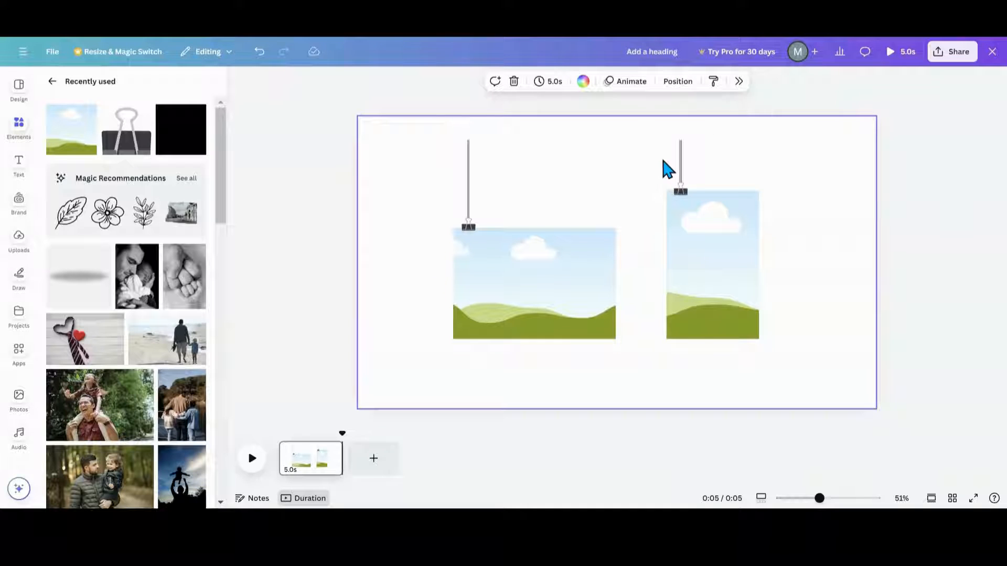
Group the shortened string with the binder clip on the portrait frame
{"action": "left_click_drag", "start_coordinate": [673, 169], "coordinate": [681, 178]}
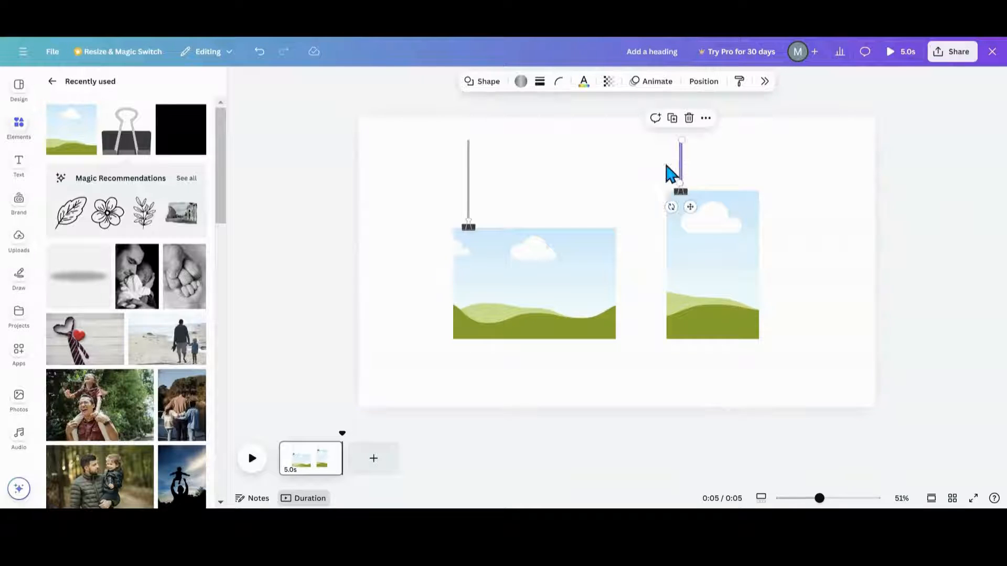
{"action": "left_click", "coordinate": [705, 83]}
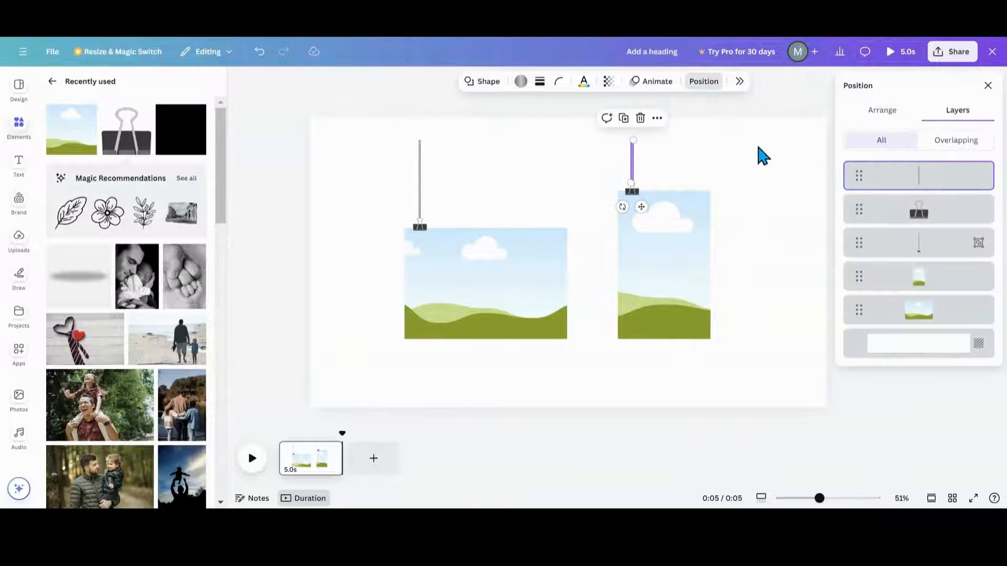
{"action": "left_click", "coordinate": [903, 216], "text": "shift"}
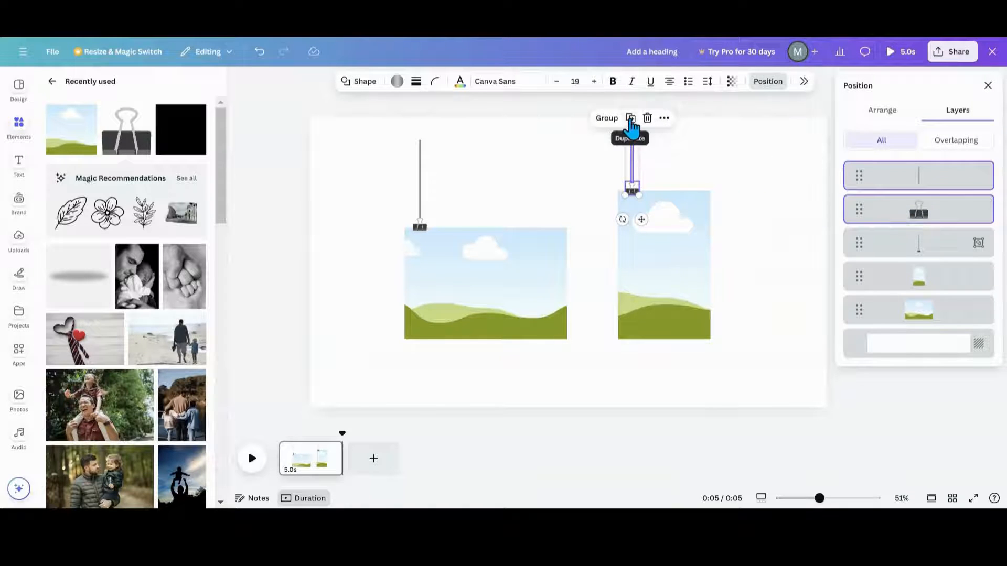
{"action": "left_click", "coordinate": [608, 120]}
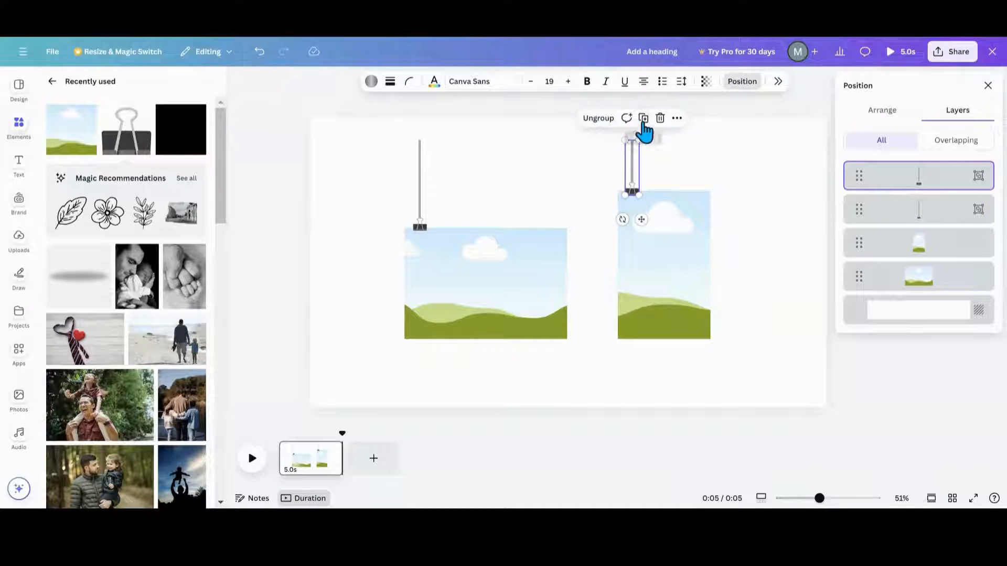
Duplicate the portrait frame's string-and-clip group and place the copy at the frame's upper-right corner
{"action": "left_click", "coordinate": [646, 125]}
{"action": "left_click_drag", "start_coordinate": [646, 223], "coordinate": [707, 219]}
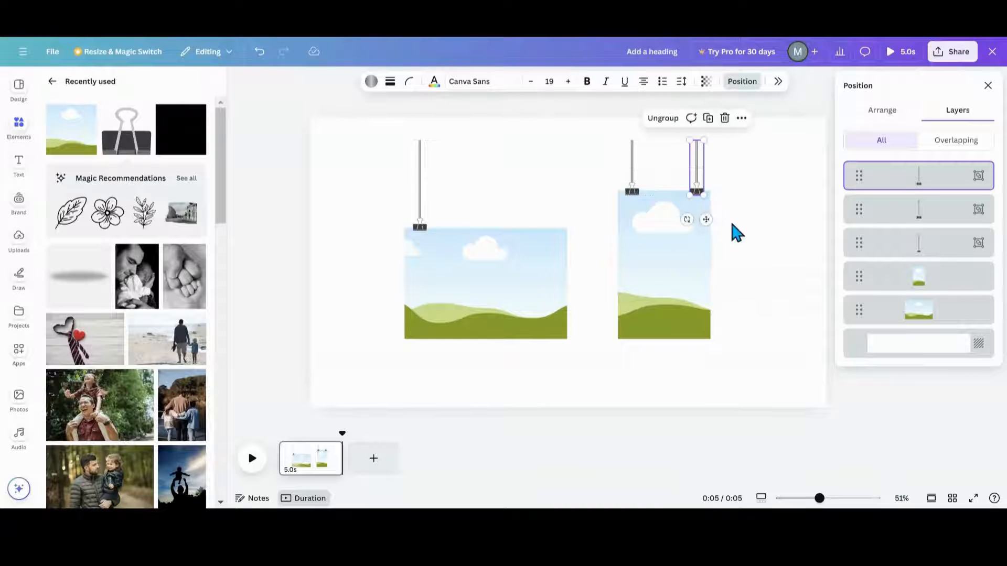
{"action": "left_click", "coordinate": [749, 229]}
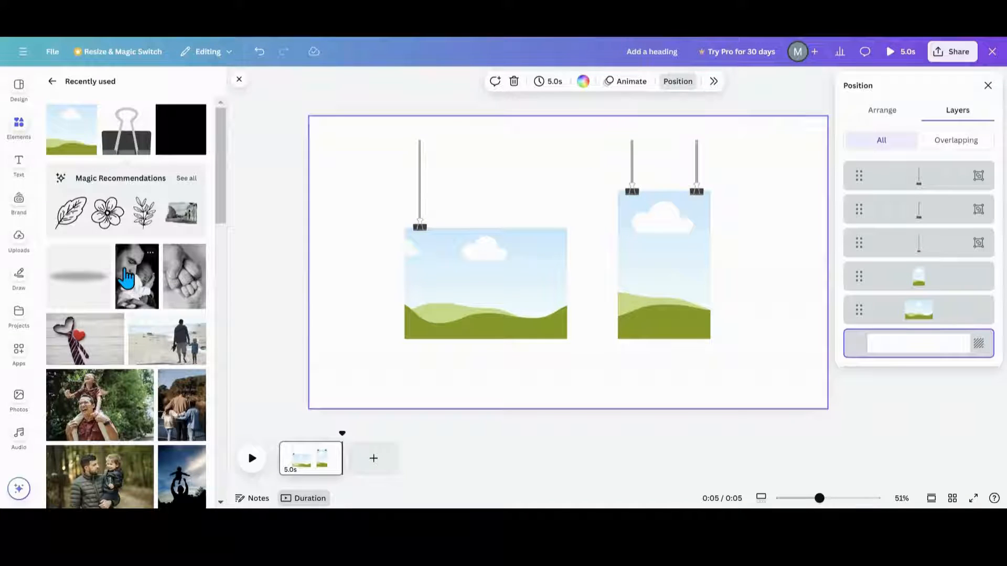
Add the recently used Circular Blur Shadow graphic to the page and move it down toward the lower edge
{"action": "left_click", "coordinate": [72, 292]}
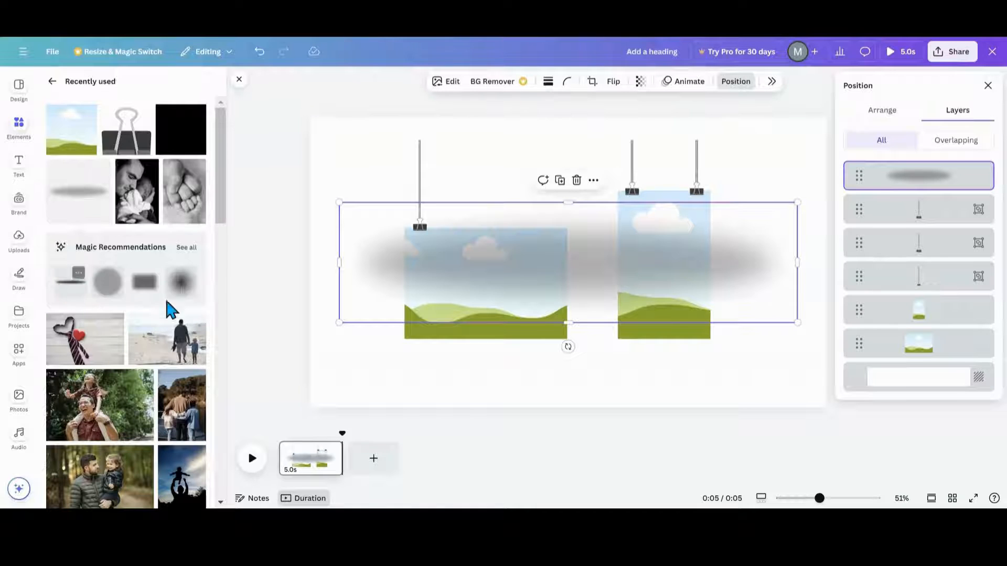
{"action": "left_click", "coordinate": [103, 168]}
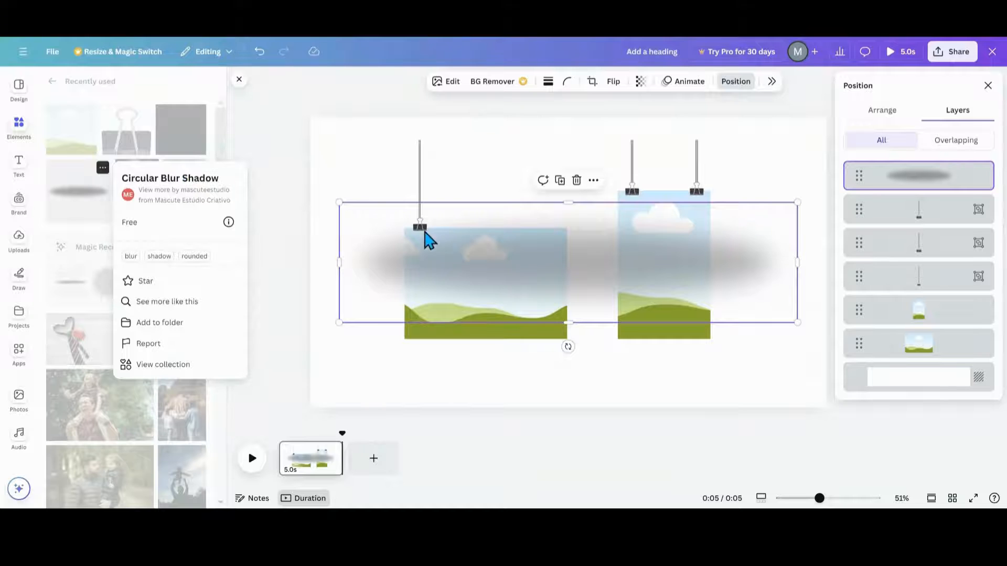
{"action": "left_click_drag", "start_coordinate": [459, 253], "coordinate": [457, 347]}
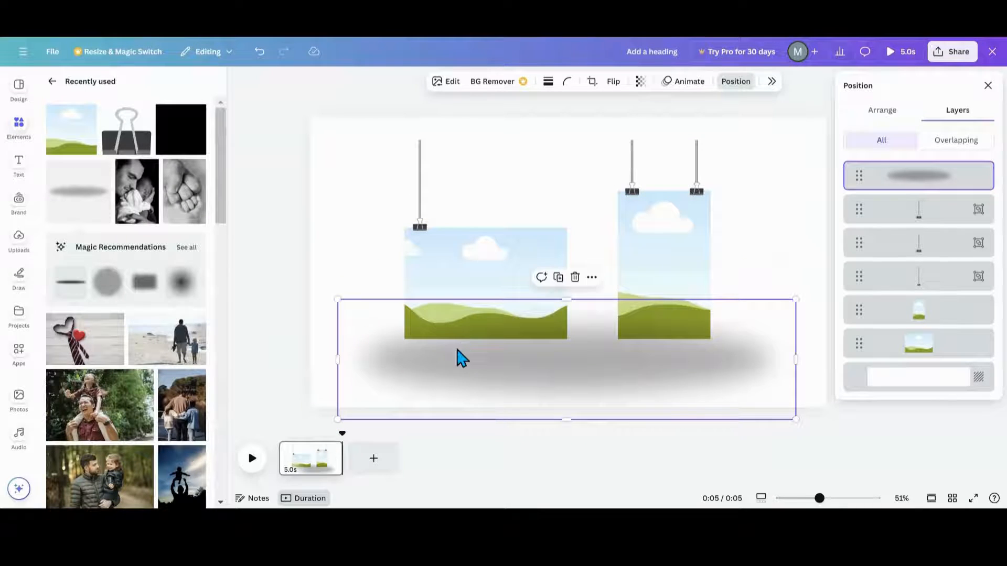
Crop the blur shadow to its lower half and scale it to the landscape frame's width, flush beneath the frame
{"action": "left_click_drag", "start_coordinate": [565, 303], "coordinate": [553, 367]}
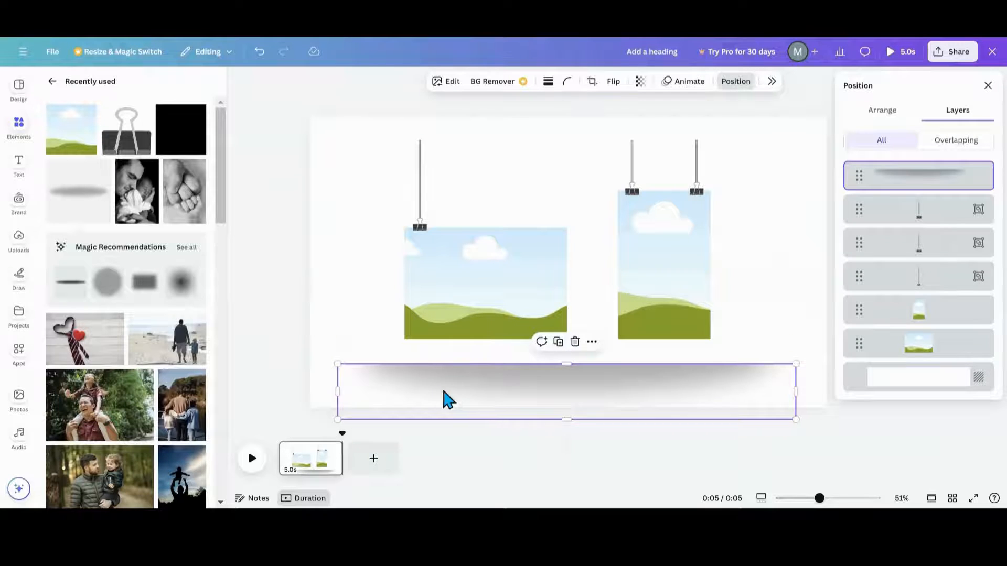
{"action": "left_click_drag", "start_coordinate": [447, 398], "coordinate": [439, 365]}
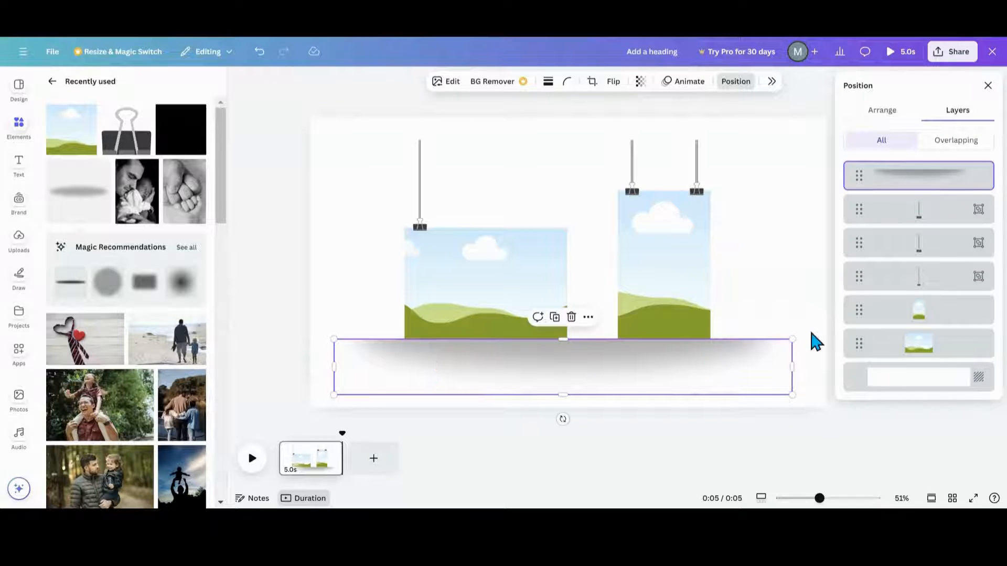
{"action": "left_click_drag", "start_coordinate": [789, 390], "coordinate": [565, 368]}
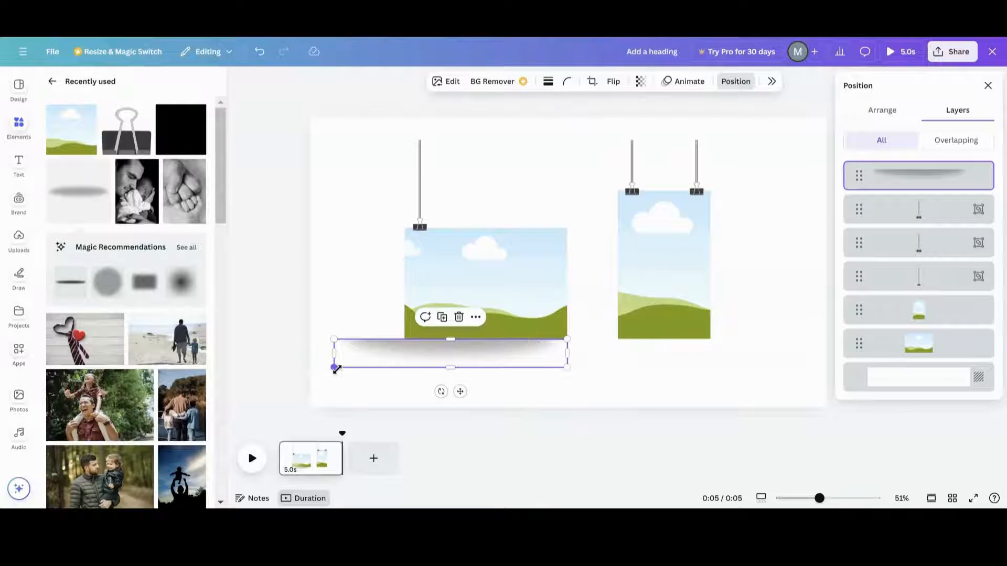
{"action": "left_click_drag", "start_coordinate": [336, 369], "coordinate": [408, 368]}
{"action": "left_click", "coordinate": [520, 380]}
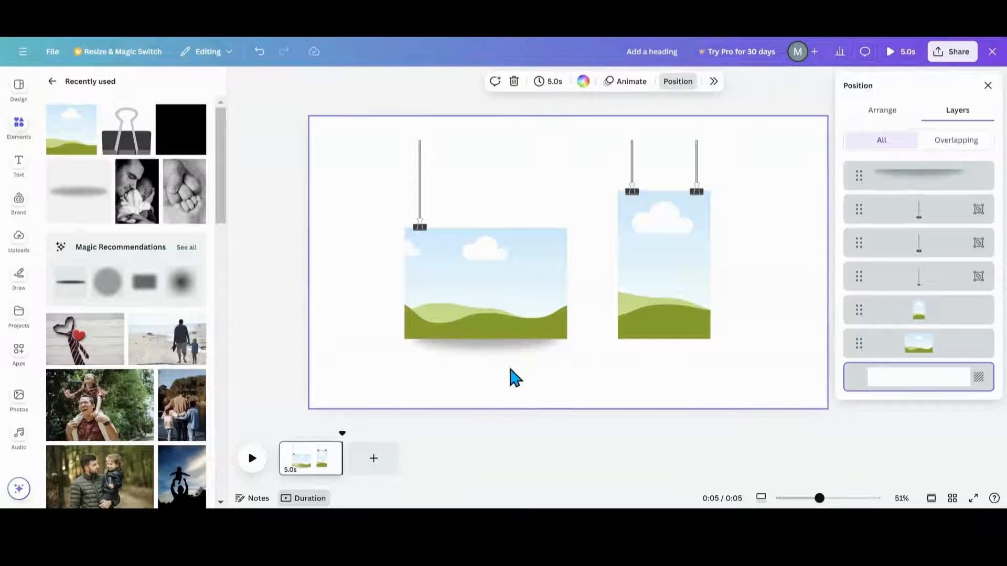
Trim a thin strip off the shadow's top and move it back up against the landscape frame's lower edge
{"action": "left_click", "coordinate": [500, 351]}
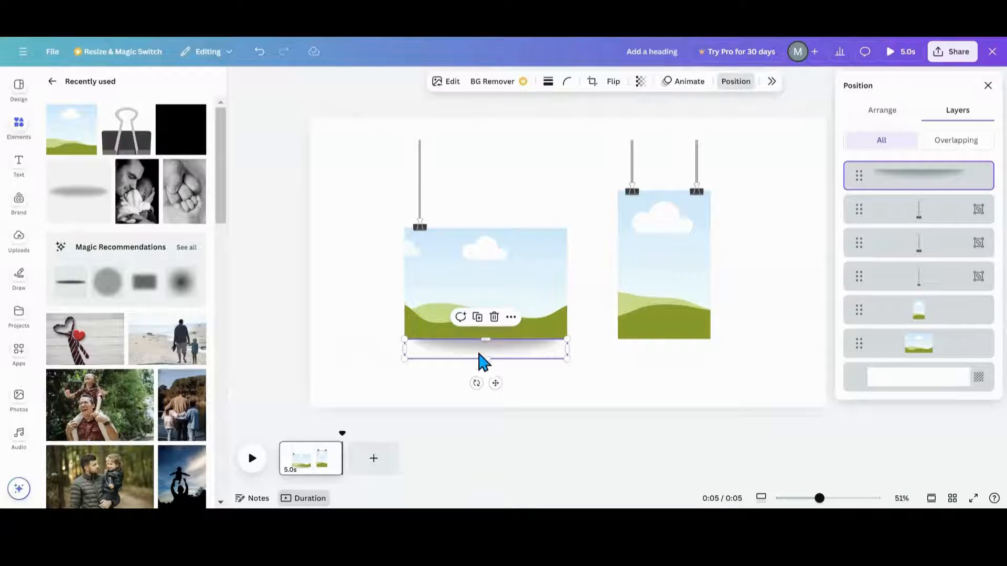
{"action": "left_click_drag", "start_coordinate": [485, 341], "coordinate": [486, 344]}
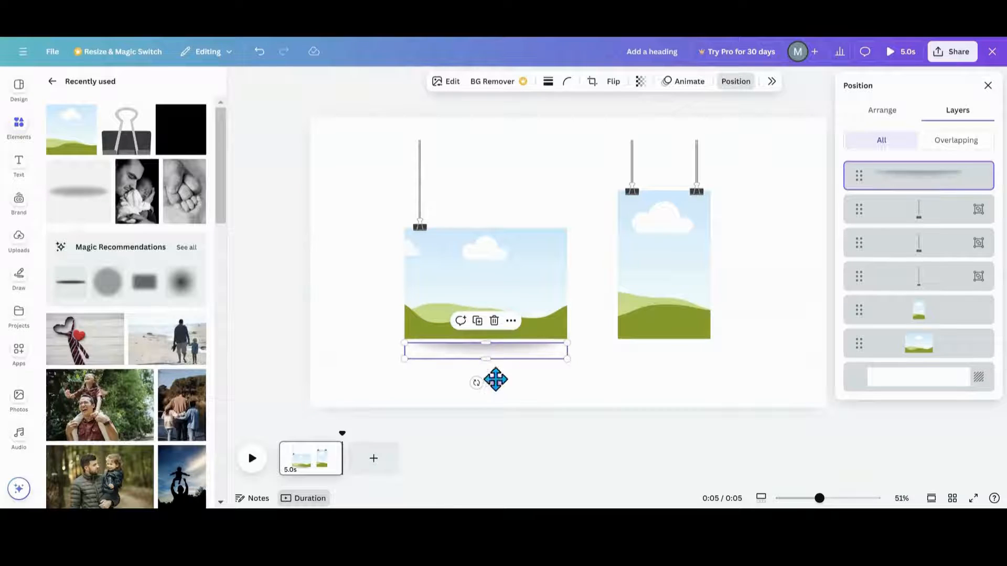
{"action": "left_click_drag", "start_coordinate": [495, 379], "coordinate": [493, 385]}
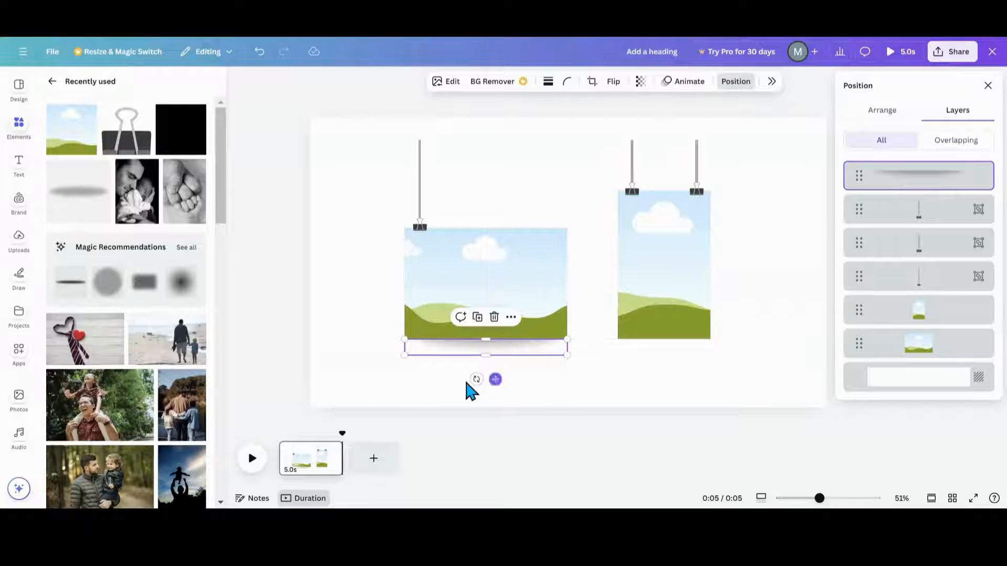
Duplicate the shadow, place the copy beneath the portrait frame and scale it down to roughly that frame's width
{"action": "left_click", "coordinate": [478, 317]}
{"action": "left_click_drag", "start_coordinate": [497, 382], "coordinate": [673, 379]}
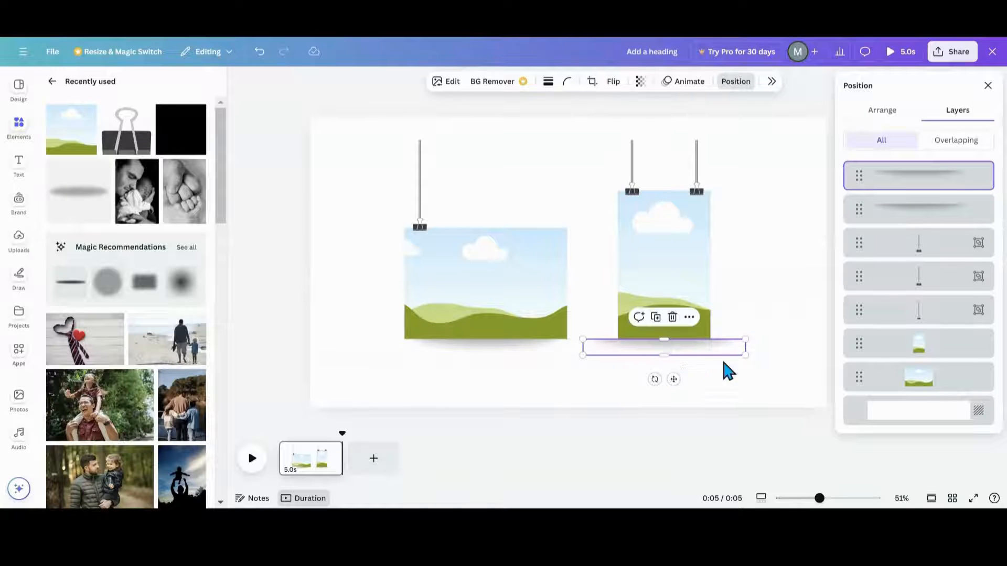
{"action": "left_click_drag", "start_coordinate": [745, 342], "coordinate": [711, 349]}
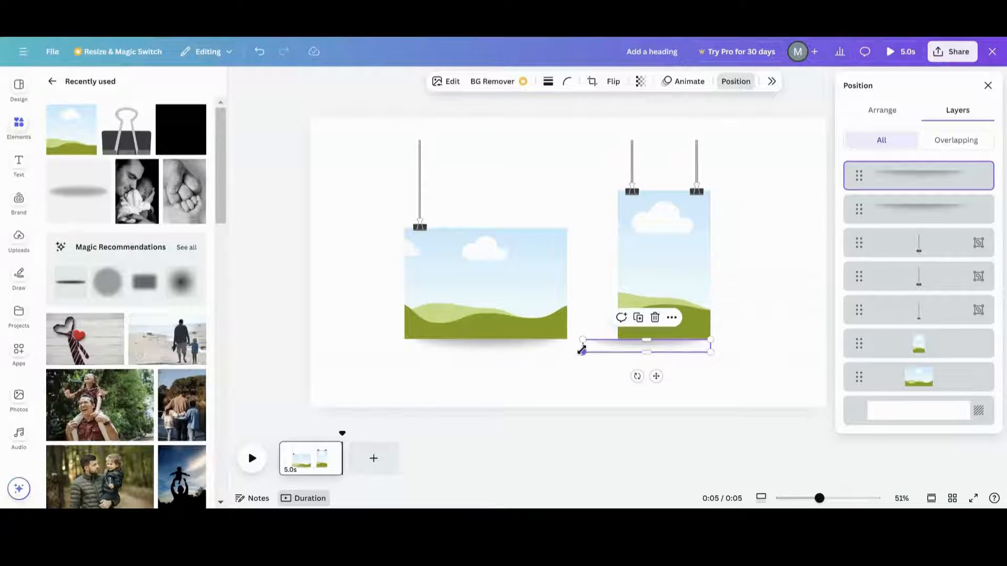
{"action": "left_click_drag", "start_coordinate": [583, 354], "coordinate": [613, 347]}
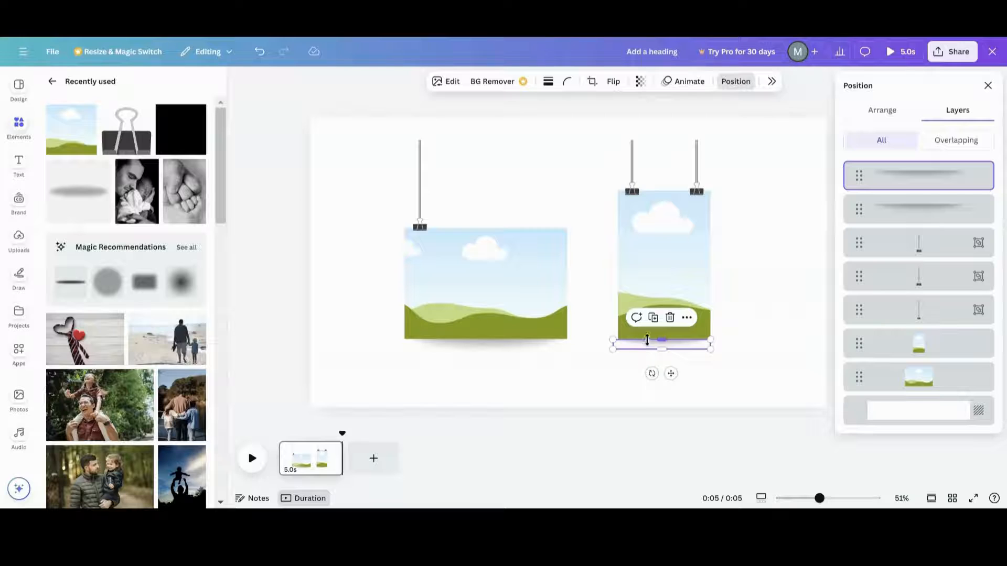
Nudge the blur shadows beneath the portrait and landscape frames so they sit flush against each frame's lower edge
{"action": "left_click", "coordinate": [567, 387]}
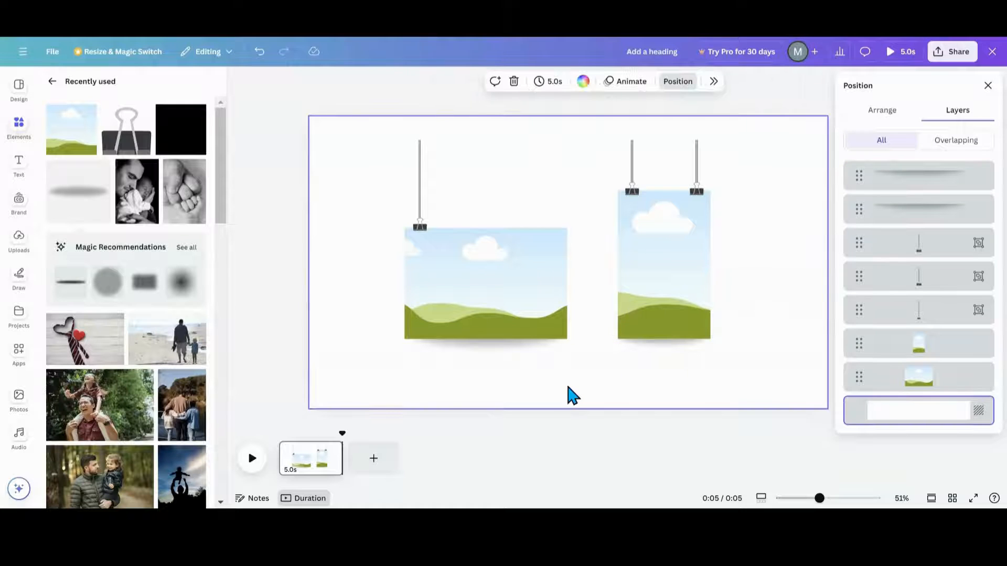
{"action": "left_click", "coordinate": [663, 348]}
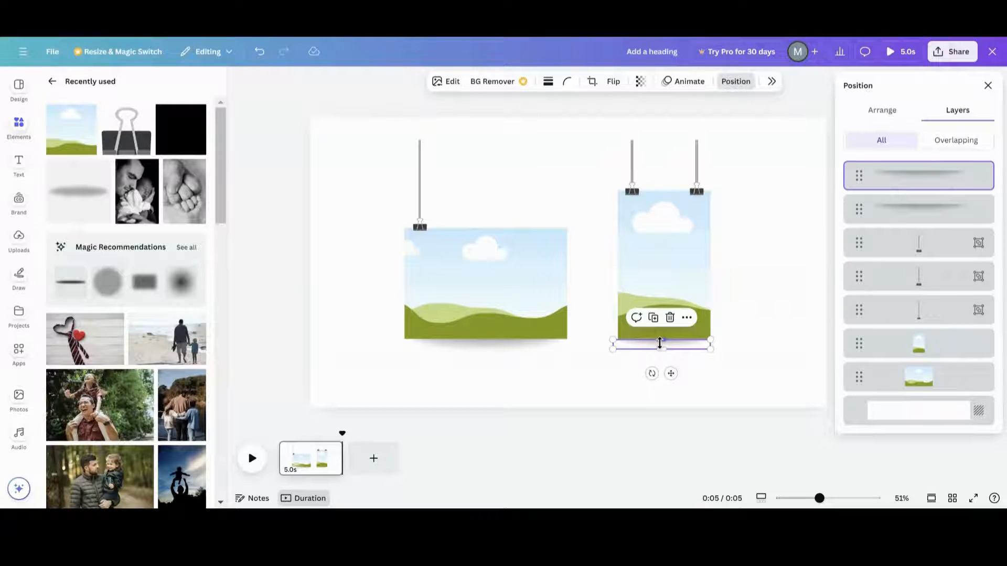
{"action": "key", "text": "Right"}
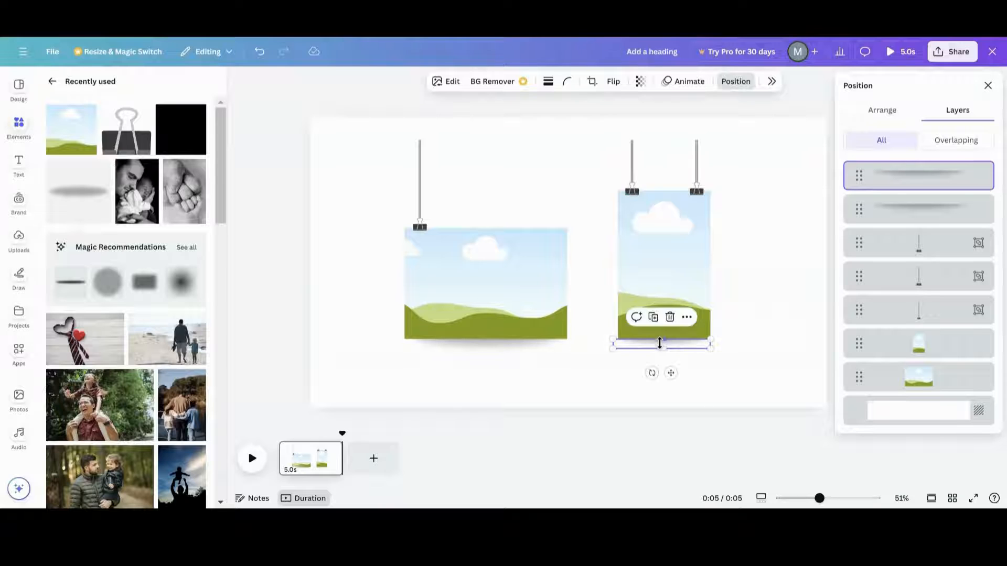
{"action": "left_click", "coordinate": [471, 349]}
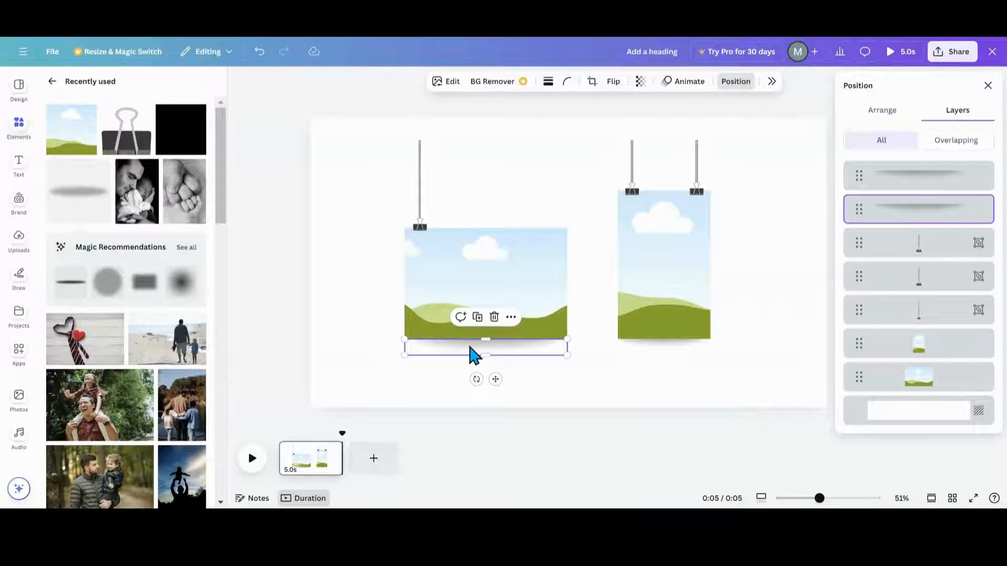
{"action": "key", "text": "Up"}
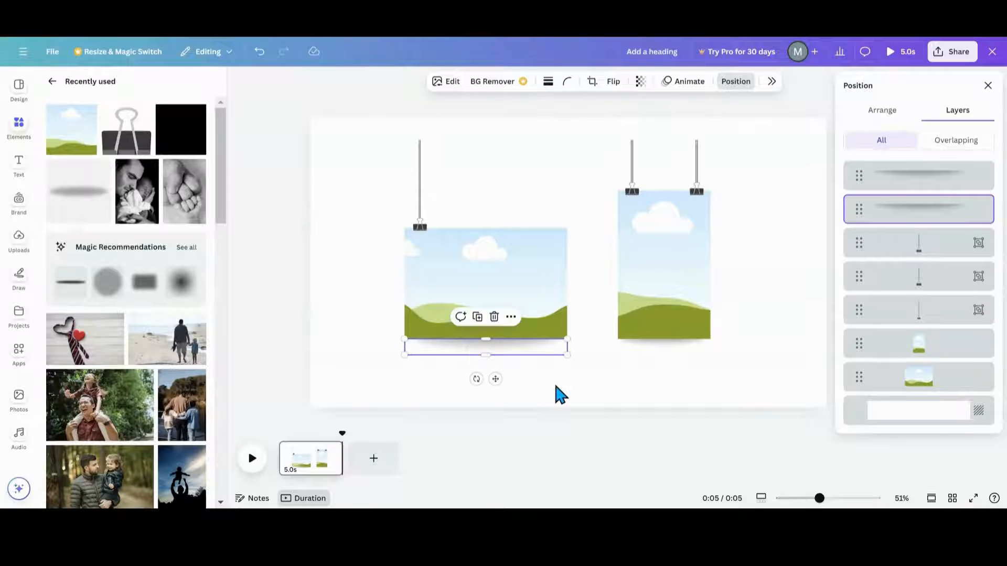
{"action": "left_click", "coordinate": [556, 387]}
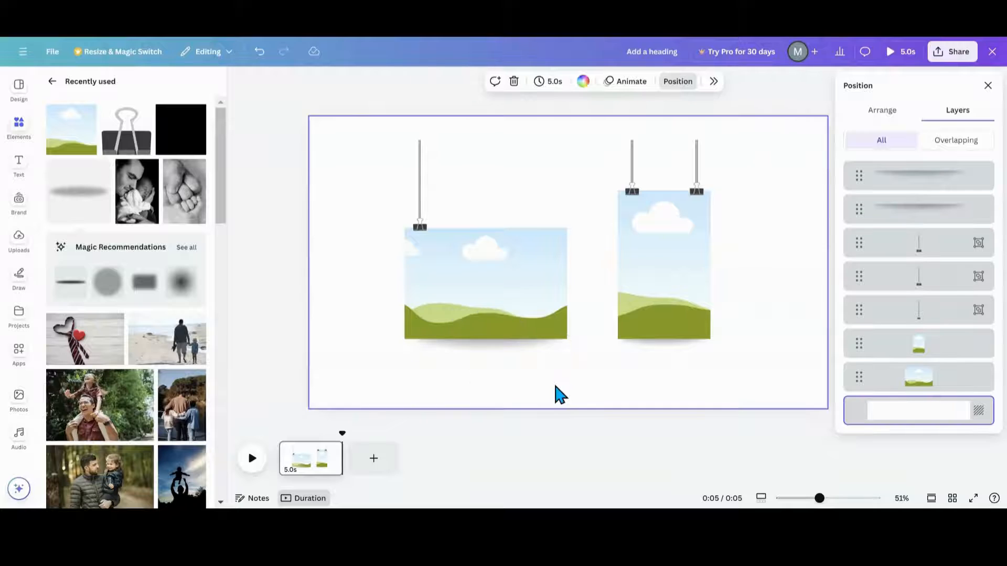
Duplicate the landscape frame's string-and-clip group and place the copy level with the original near the frame's upper-right corner
{"action": "left_click", "coordinate": [420, 224]}
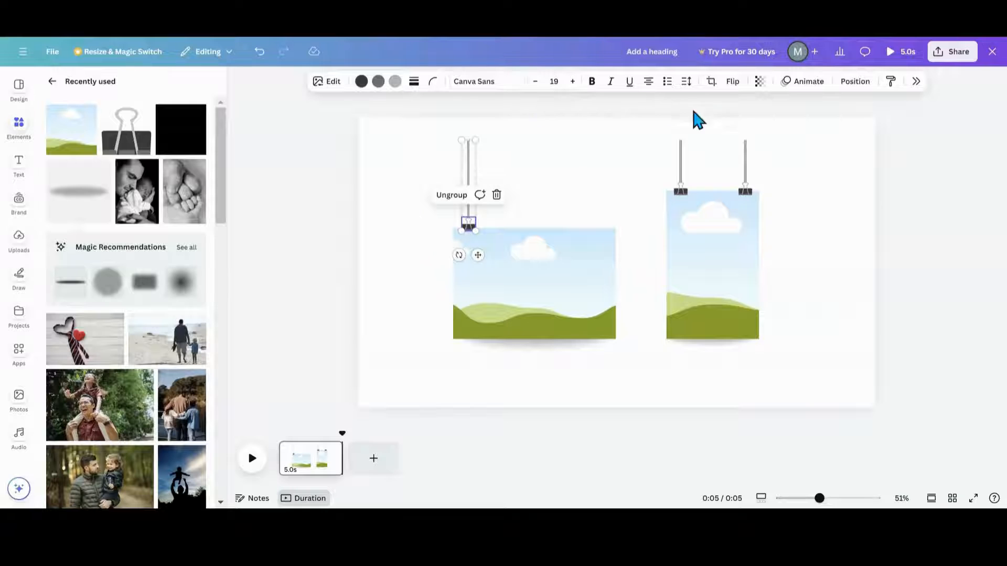
{"action": "left_click", "coordinate": [854, 81]}
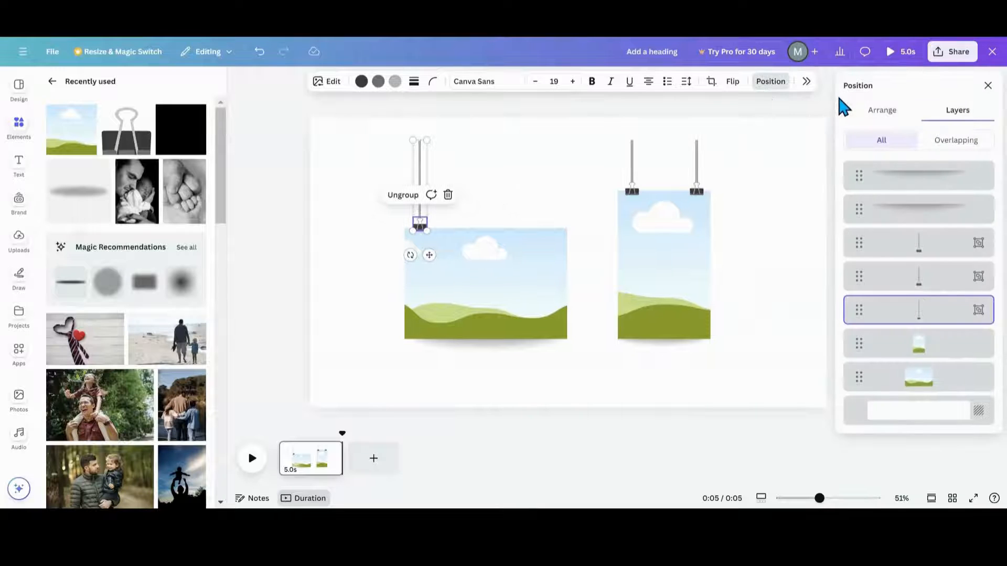
{"action": "left_click", "coordinate": [924, 313]}
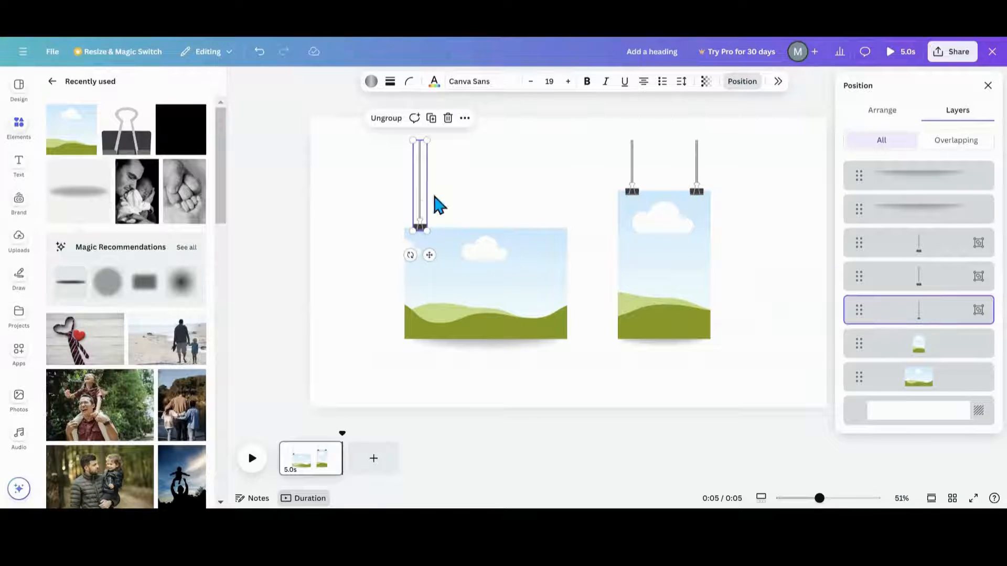
{"action": "left_click", "coordinate": [431, 118]}
{"action": "left_click_drag", "start_coordinate": [436, 264], "coordinate": [559, 259]}
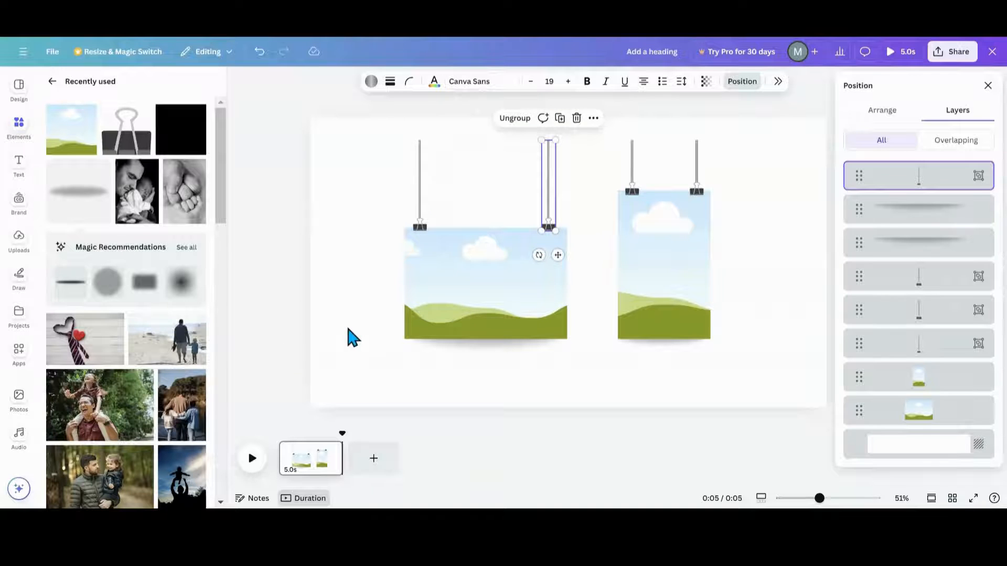
{"action": "left_click", "coordinate": [353, 338]}
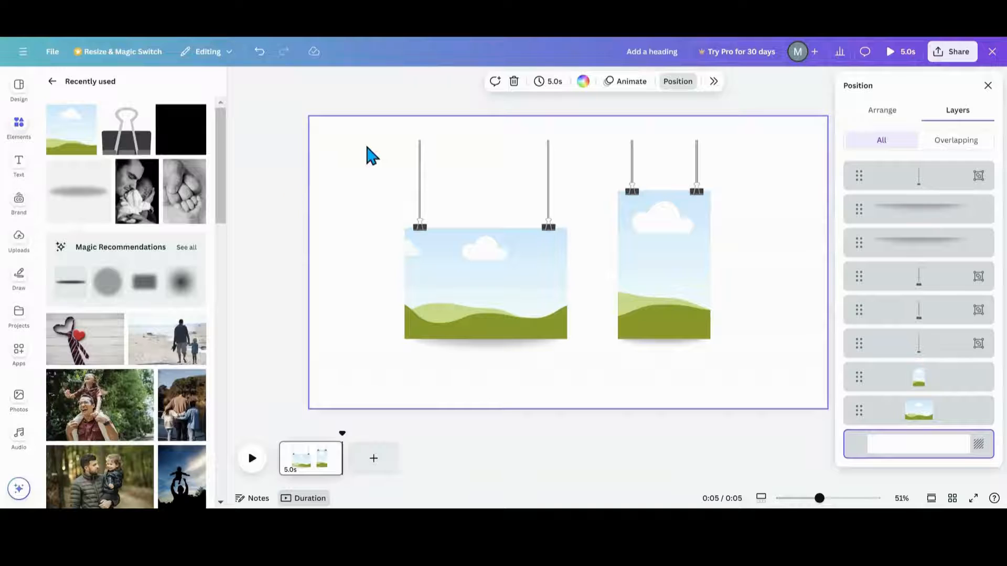
Group the landscape frame with its strings, clips and shadow, and group the portrait frame's parts the same way
{"action": "left_click_drag", "start_coordinate": [367, 148], "coordinate": [567, 351]}
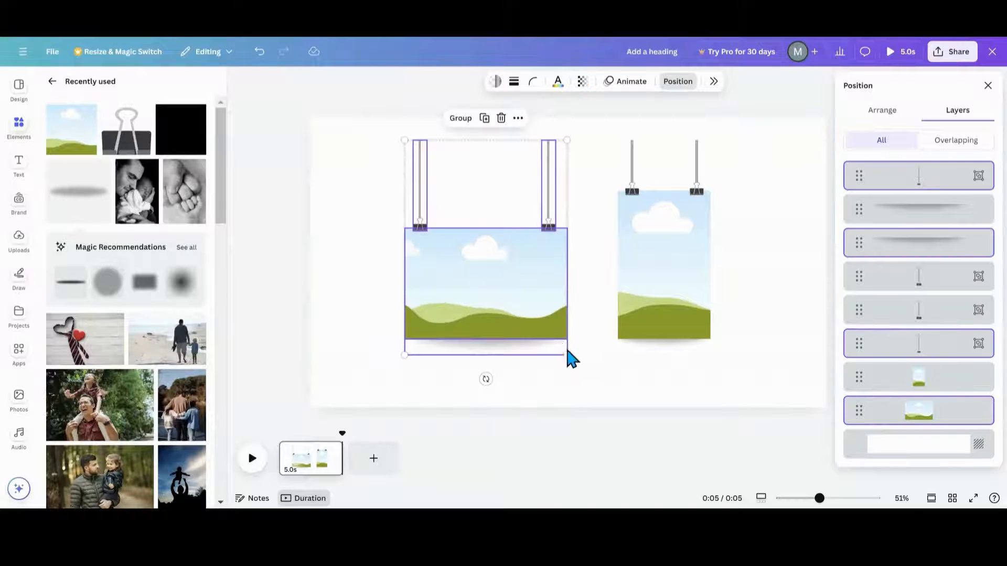
{"action": "left_click", "coordinate": [458, 126]}
{"action": "left_click", "coordinate": [729, 141]}
{"action": "left_click_drag", "start_coordinate": [729, 138], "coordinate": [605, 347]}
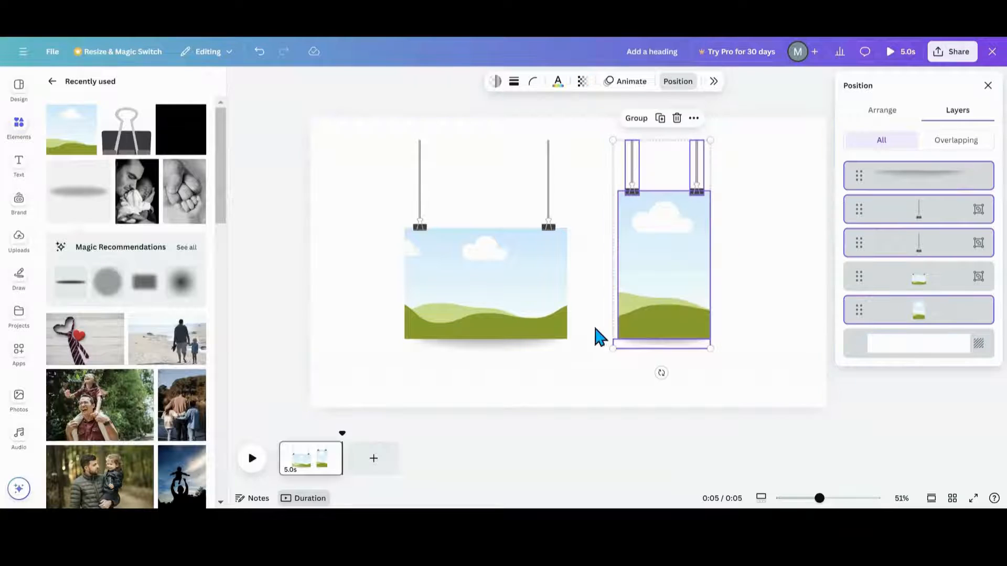
{"action": "left_click", "coordinate": [637, 119]}
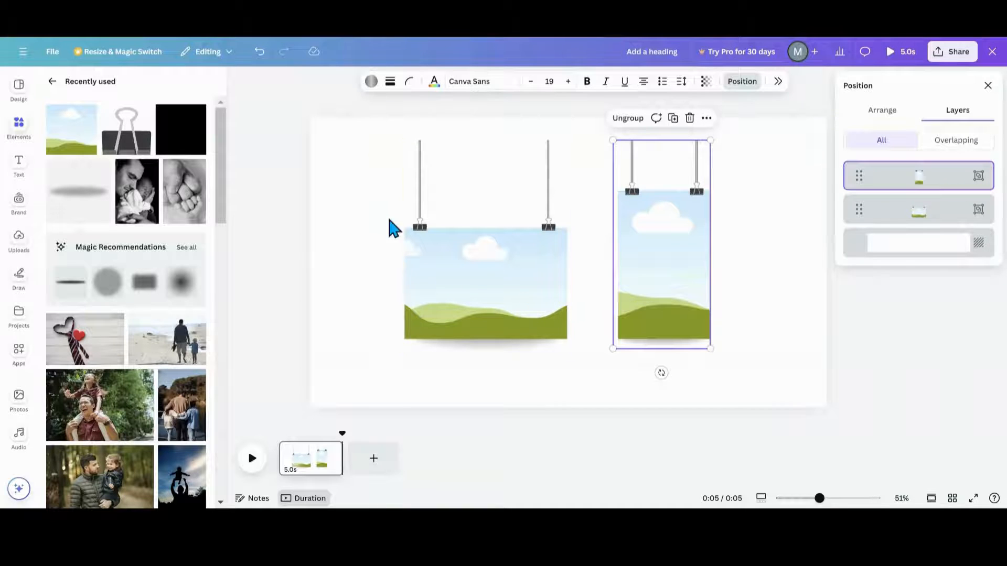
Scale both hanging-frame groups down together to about half size and move them near the page's left edge
{"action": "left_click_drag", "start_coordinate": [366, 145], "coordinate": [748, 376]}
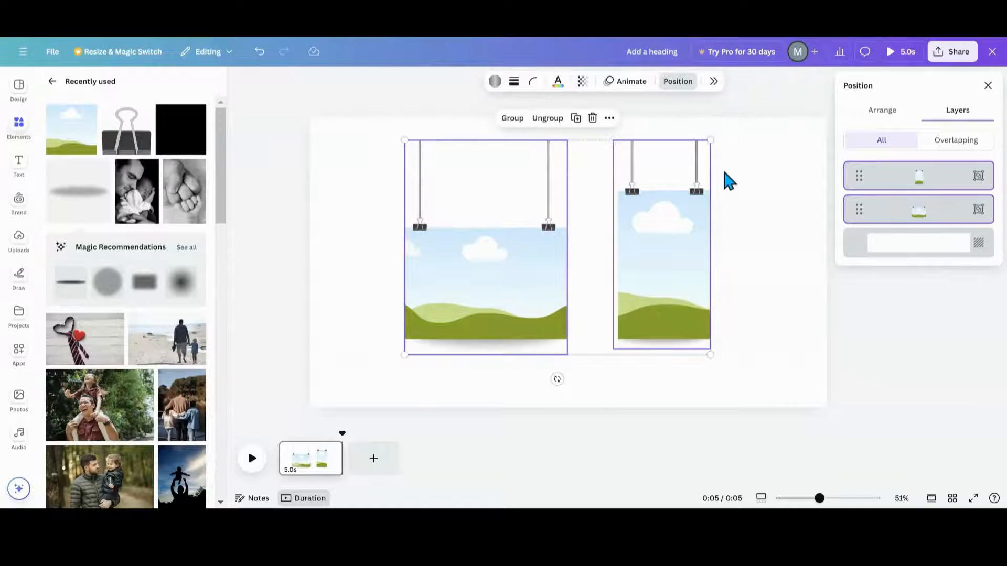
{"action": "left_click_drag", "start_coordinate": [710, 139], "coordinate": [564, 286]}
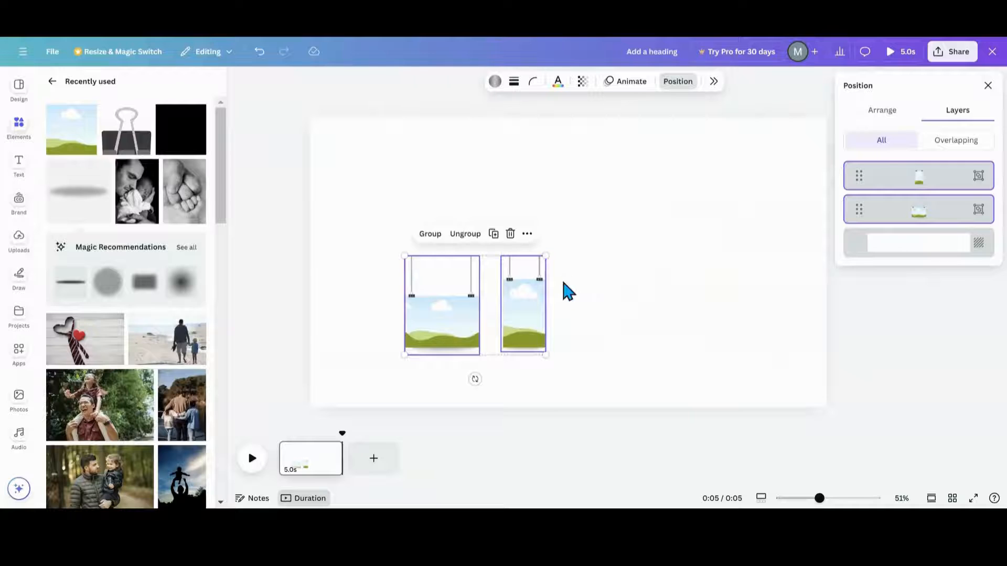
{"action": "left_click_drag", "start_coordinate": [518, 321], "coordinate": [429, 304]}
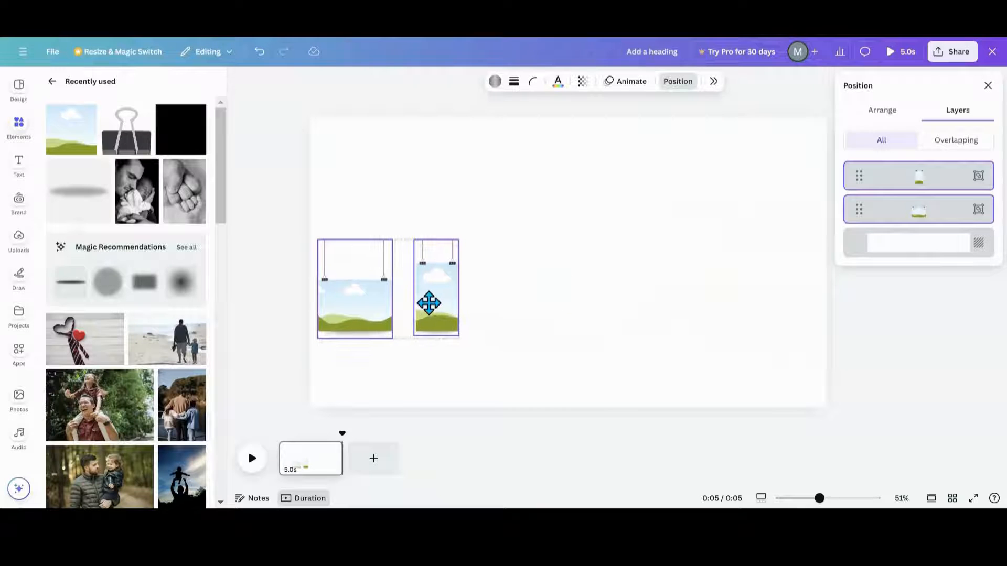
{"action": "left_click", "coordinate": [509, 318]}
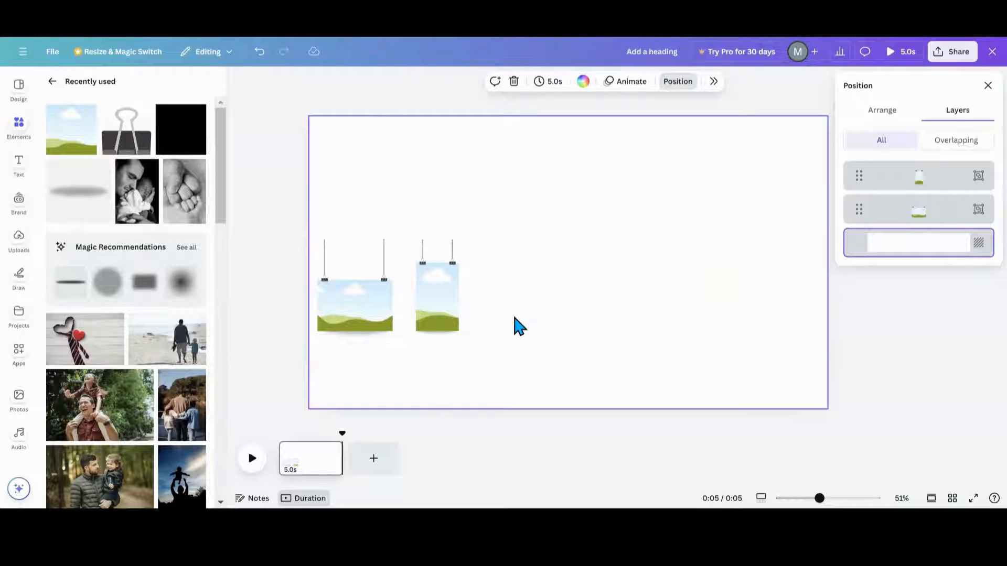
Duplicate the landscape frame group and place the copy on the other side of the portrait frame
{"action": "left_click_drag", "start_coordinate": [315, 206], "coordinate": [393, 191]}
{"action": "left_click", "coordinate": [393, 297]}
{"action": "left_click", "coordinate": [393, 297]}
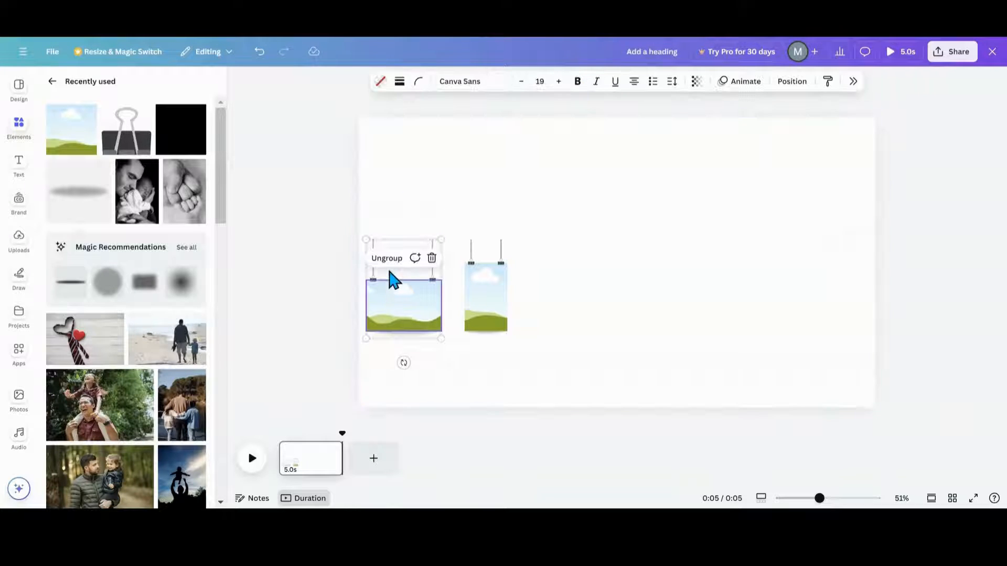
{"action": "left_click", "coordinate": [795, 94]}
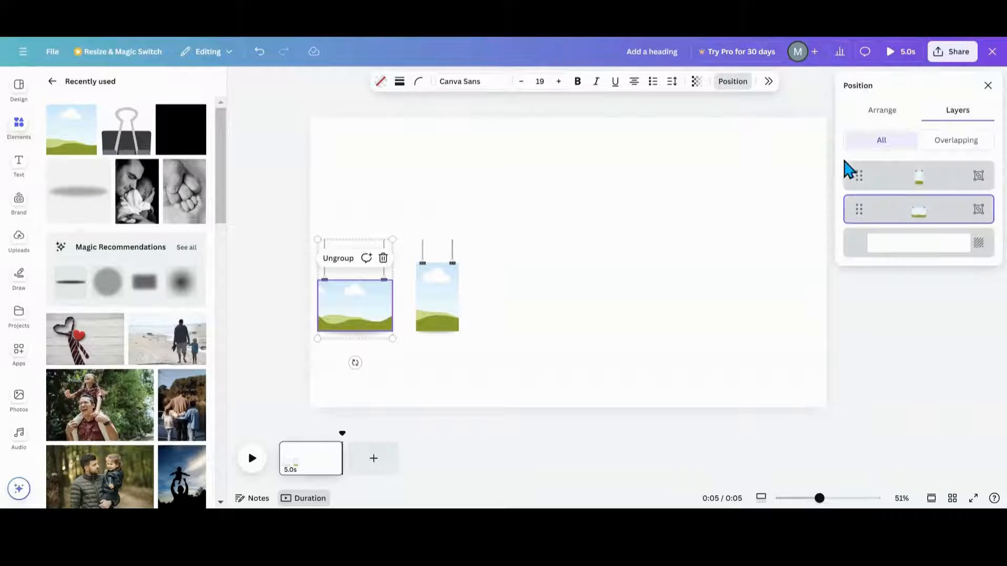
{"action": "left_click", "coordinate": [896, 212]}
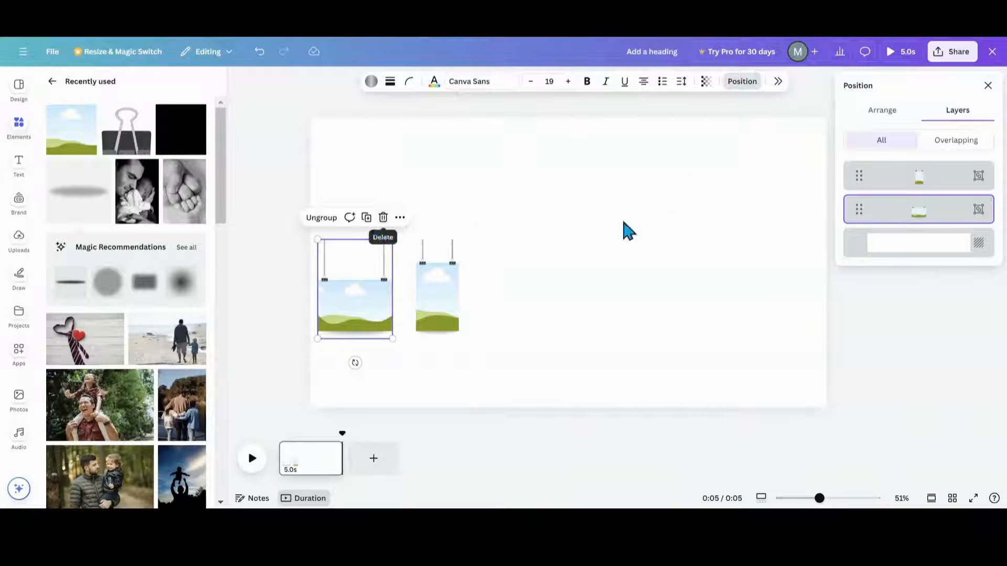
{"action": "left_click", "coordinate": [367, 218]}
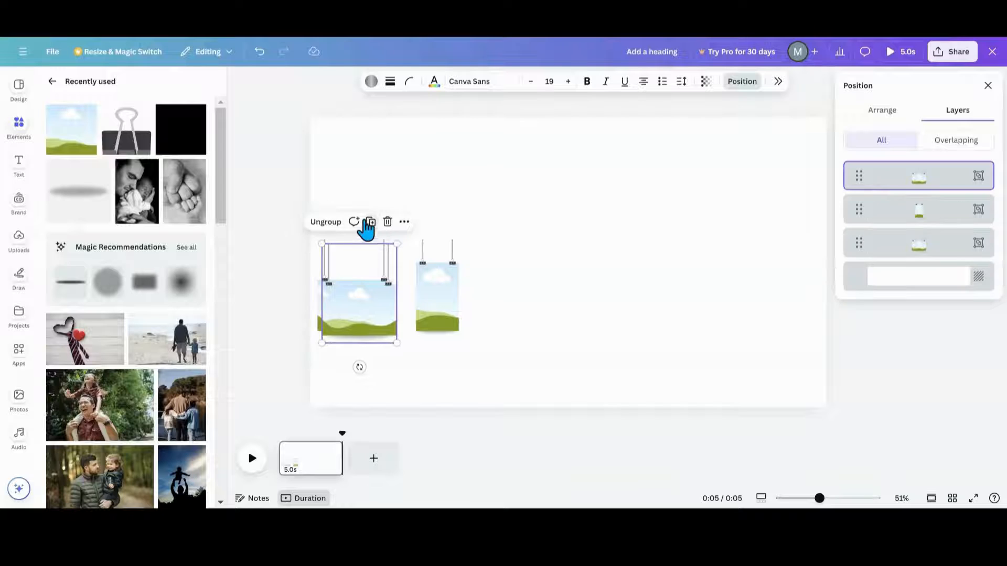
{"action": "left_click_drag", "start_coordinate": [353, 292], "coordinate": [463, 297]}
Move the portrait frame and the second landscape frame closer together so the three frames hang level with small, even gaps
{"action": "left_click", "coordinate": [445, 309]}
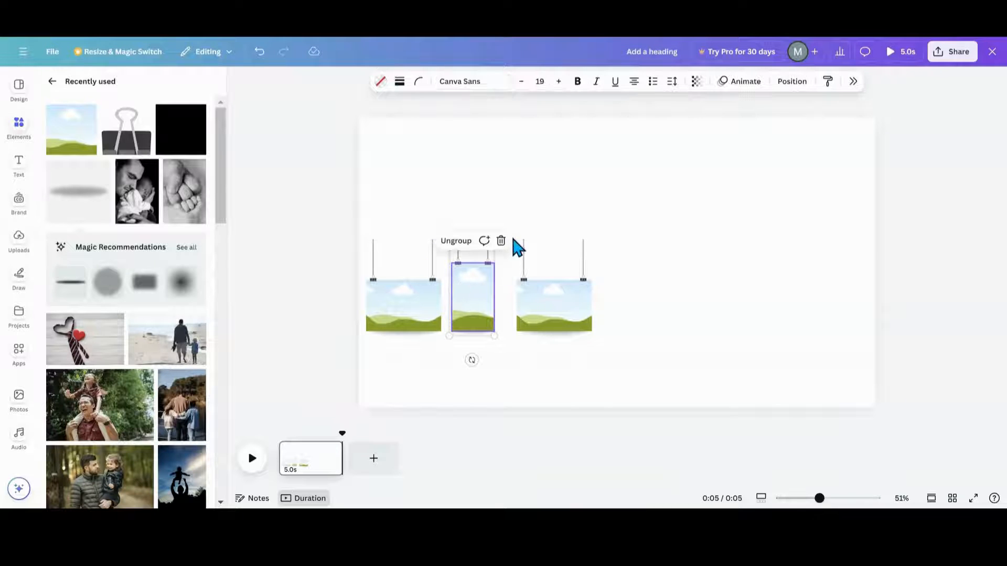
{"action": "left_click", "coordinate": [546, 300]}
{"action": "mouse_move", "coordinate": [544, 299]}
{"action": "left_mouse_down"}
{"action": "mouse_move", "coordinate": [517, 291]}
{"action": "mouse_move", "coordinate": [527, 290]}
{"action": "left_mouse_up"}
{"action": "left_click", "coordinate": [474, 313]}
{"action": "left_click_drag", "start_coordinate": [475, 319], "coordinate": [469, 308]}
{"action": "mouse_move", "coordinate": [531, 310]}
{"action": "left_mouse_down"}
{"action": "mouse_move", "coordinate": [522, 302]}
{"action": "mouse_move", "coordinate": [522, 310]}
{"action": "left_mouse_up"}
{"action": "left_click", "coordinate": [615, 296]}
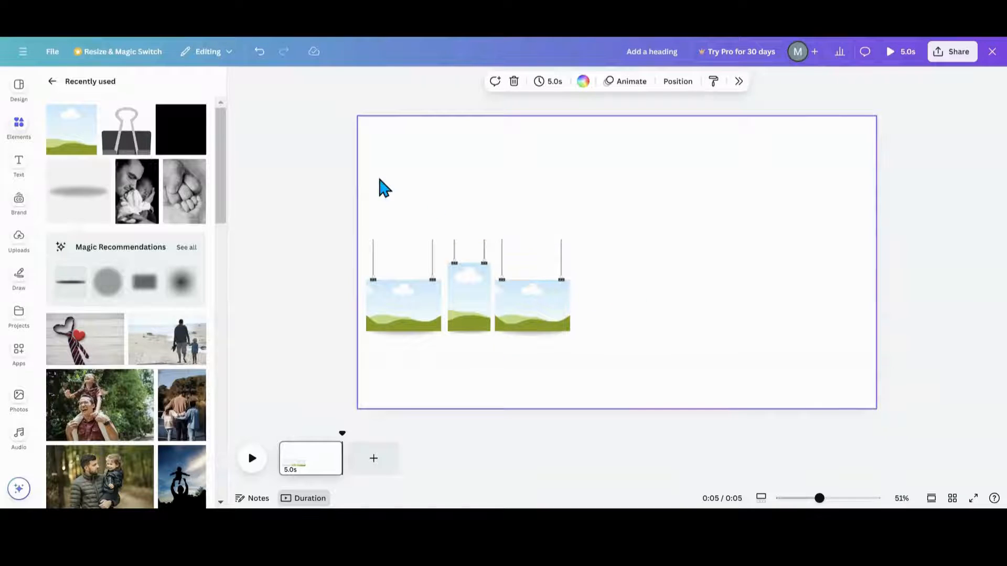
Group the three frames and duplicate the group twice, lining the copies up side by side in one row
{"action": "left_click_drag", "start_coordinate": [379, 178], "coordinate": [498, 304]}
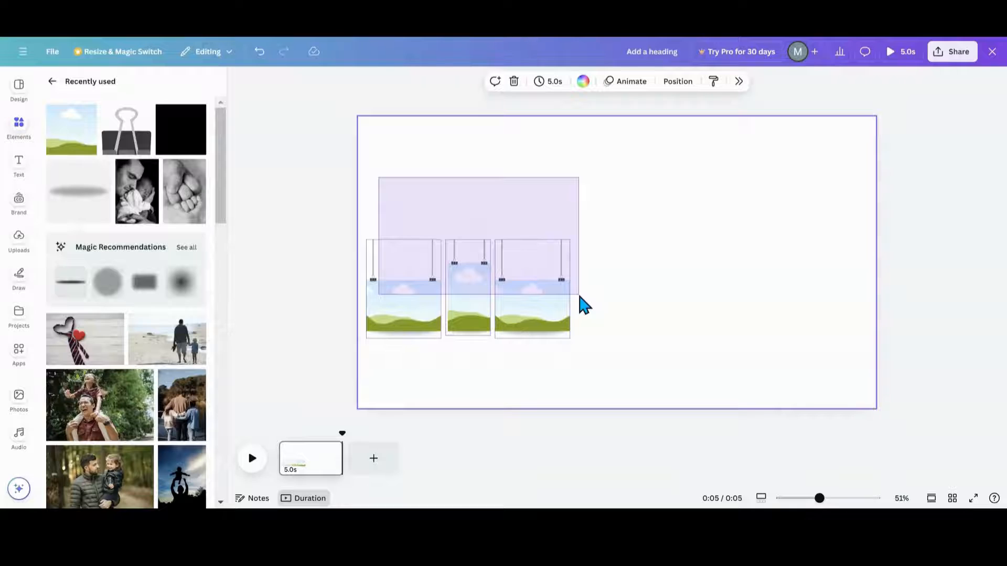
{"action": "left_click_drag", "start_coordinate": [579, 295], "coordinate": [579, 295]}
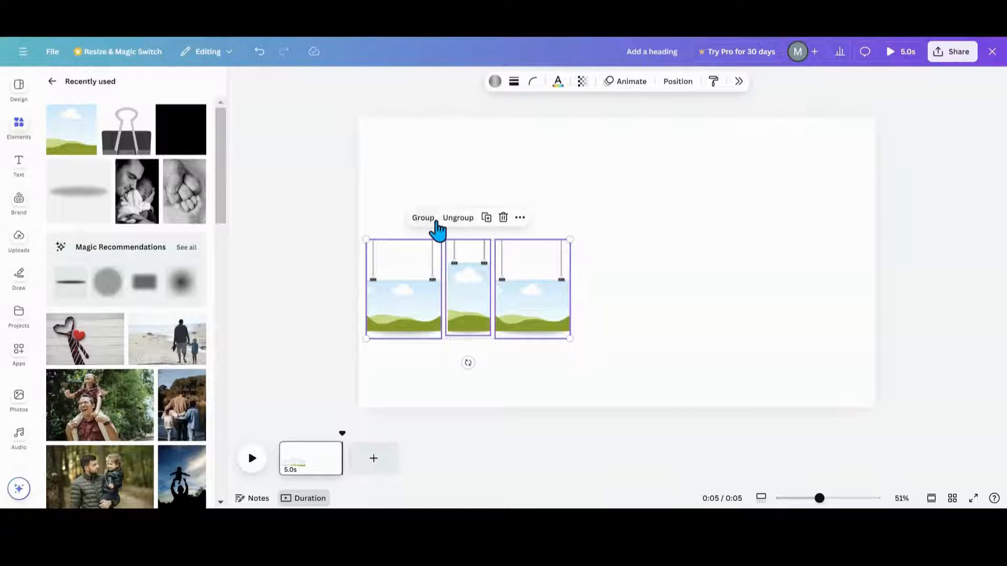
{"action": "left_click", "coordinate": [435, 223]}
{"action": "left_click", "coordinate": [481, 222]}
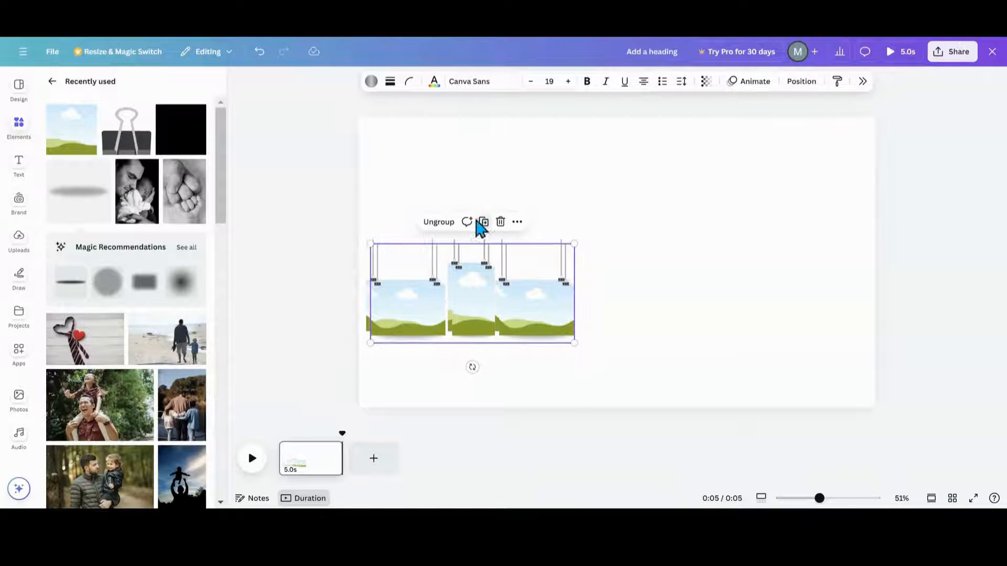
{"action": "left_click_drag", "start_coordinate": [436, 303], "coordinate": [634, 290]}
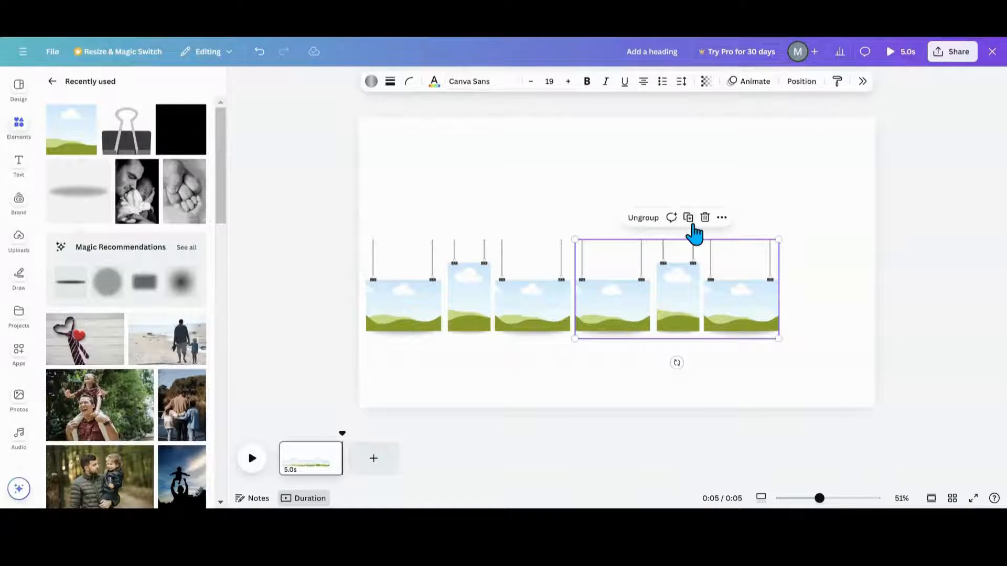
{"action": "left_click", "coordinate": [689, 218]}
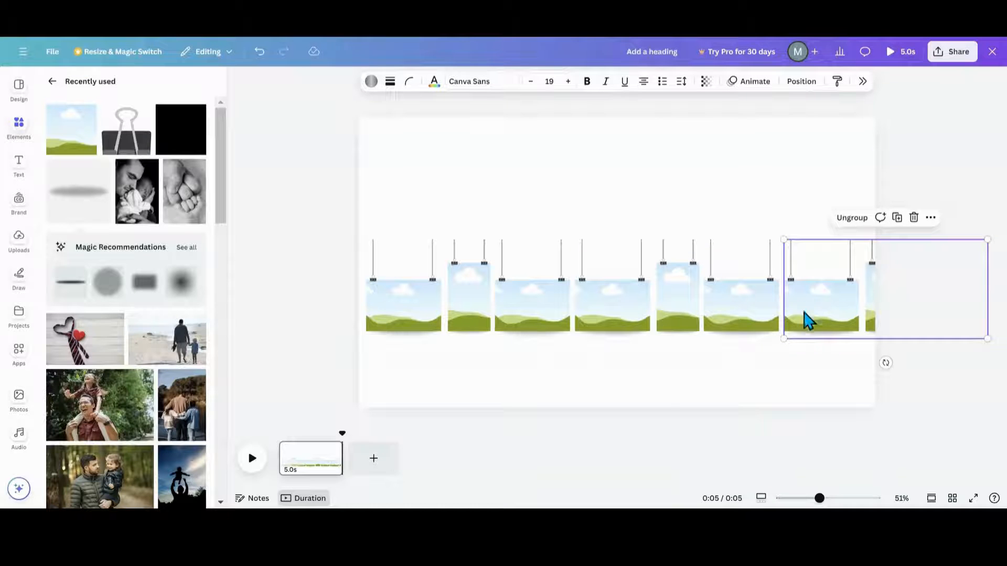
Group the three sets into one row, scale it down to about two-thirds size and position it fully within the page
{"action": "left_click_drag", "start_coordinate": [373, 187], "coordinate": [821, 289]}
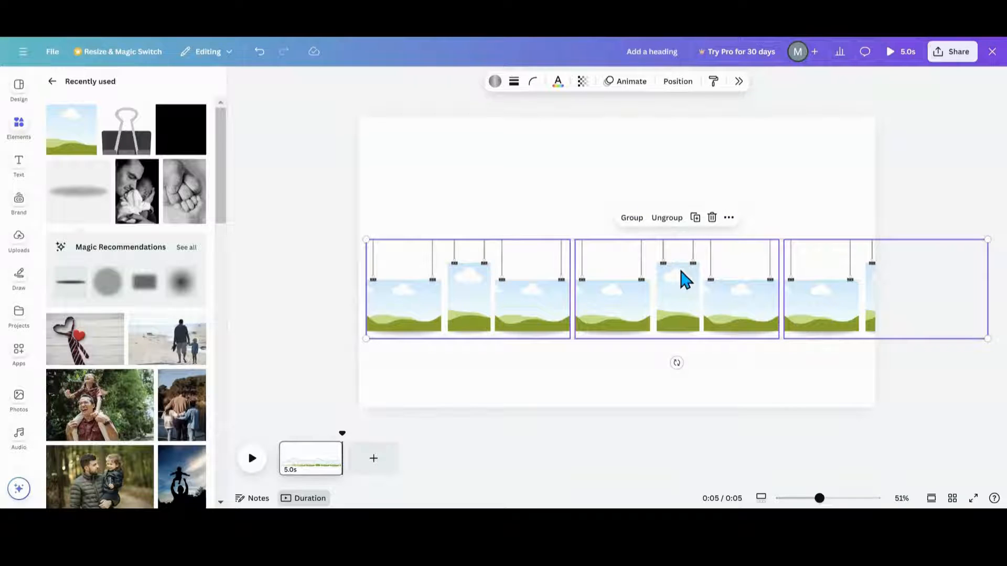
{"action": "left_click_drag", "start_coordinate": [681, 272], "coordinate": [648, 265]}
{"action": "left_click", "coordinate": [601, 216]}
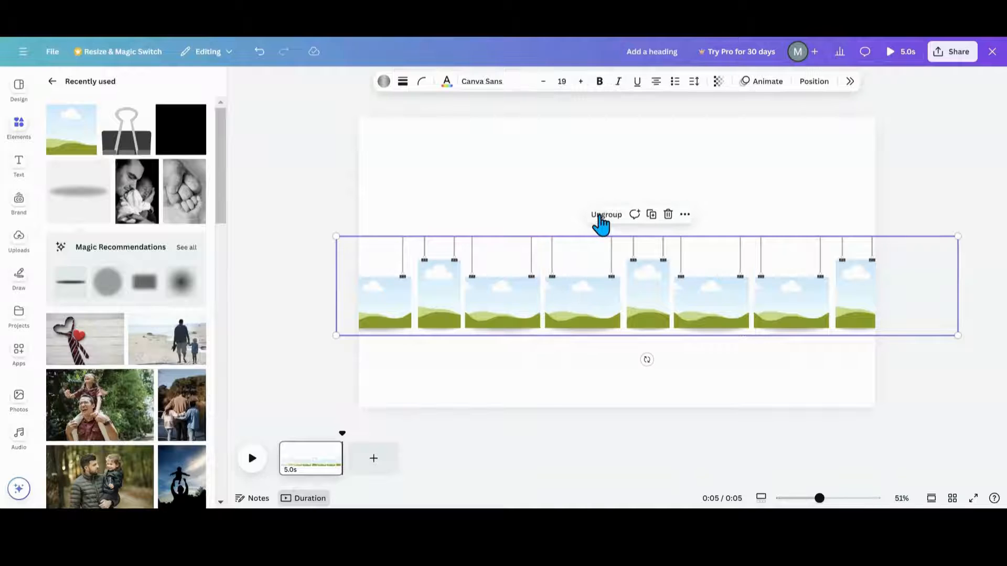
{"action": "mouse_move", "coordinate": [660, 299]}
{"action": "left_mouse_down"}
{"action": "mouse_move", "coordinate": [512, 294]}
{"action": "mouse_move", "coordinate": [576, 301]}
{"action": "mouse_move", "coordinate": [565, 304]}
{"action": "mouse_move", "coordinate": [659, 296]}
{"action": "left_mouse_up"}
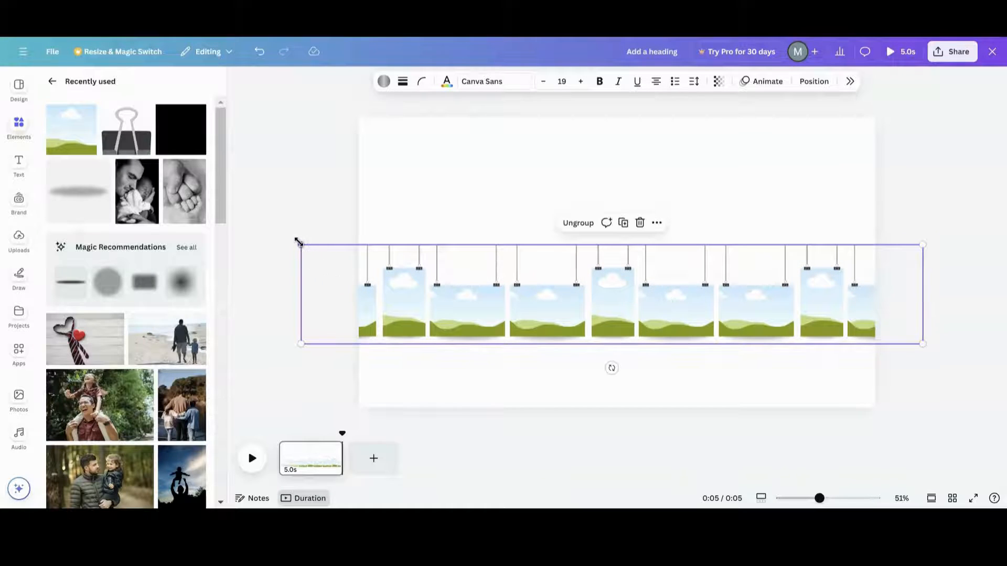
{"action": "left_click_drag", "start_coordinate": [298, 241], "coordinate": [493, 296]}
{"action": "left_click_drag", "start_coordinate": [708, 314], "coordinate": [600, 305]}
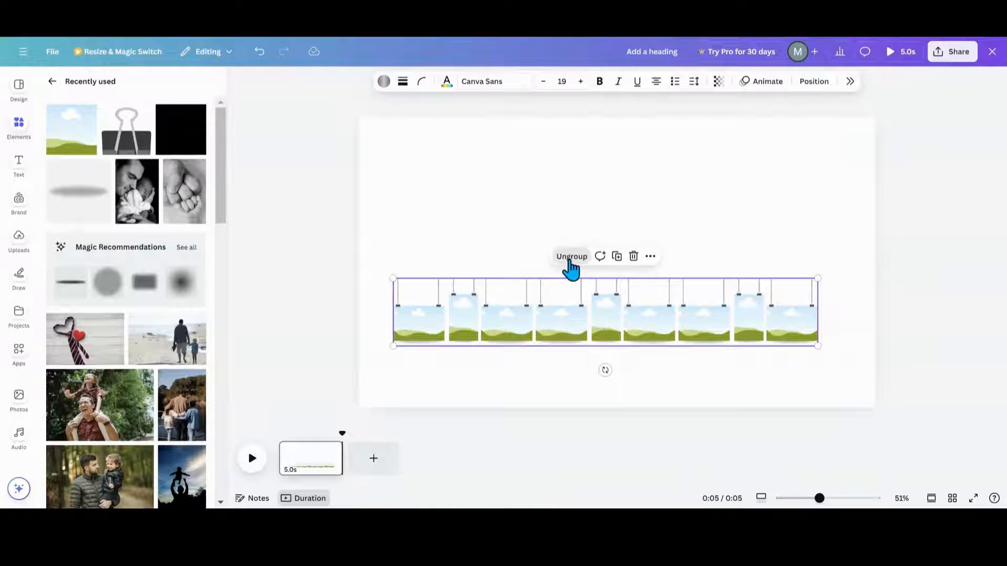
Ungroup the scaled-down row of nine hanging frames
{"action": "left_click", "coordinate": [571, 260]}
{"action": "left_click", "coordinate": [493, 232]}
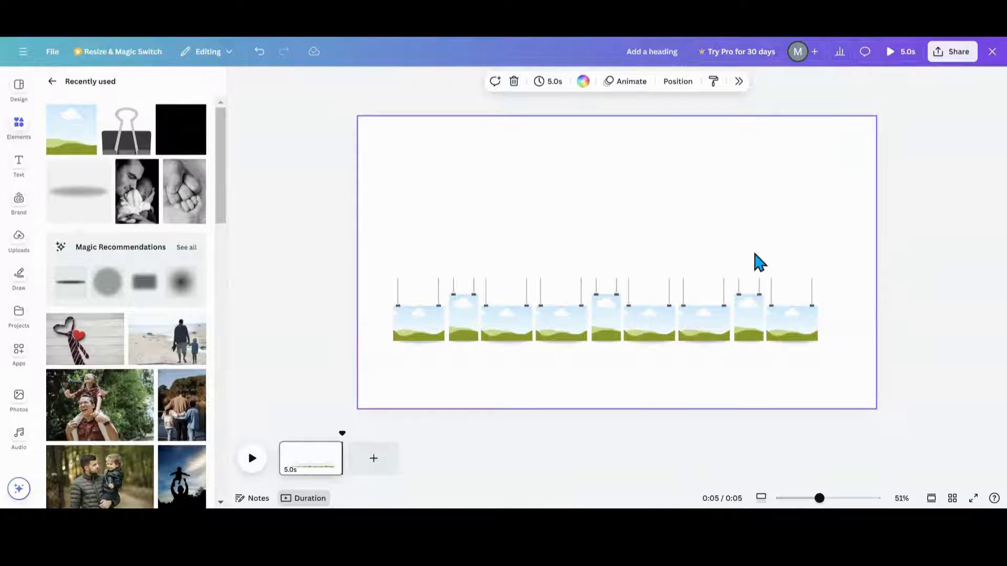
Try to extend the row with a copy of its last portrait and landscape frames, and undo the copy
{"action": "left_click_drag", "start_coordinate": [740, 247], "coordinate": [827, 347]}
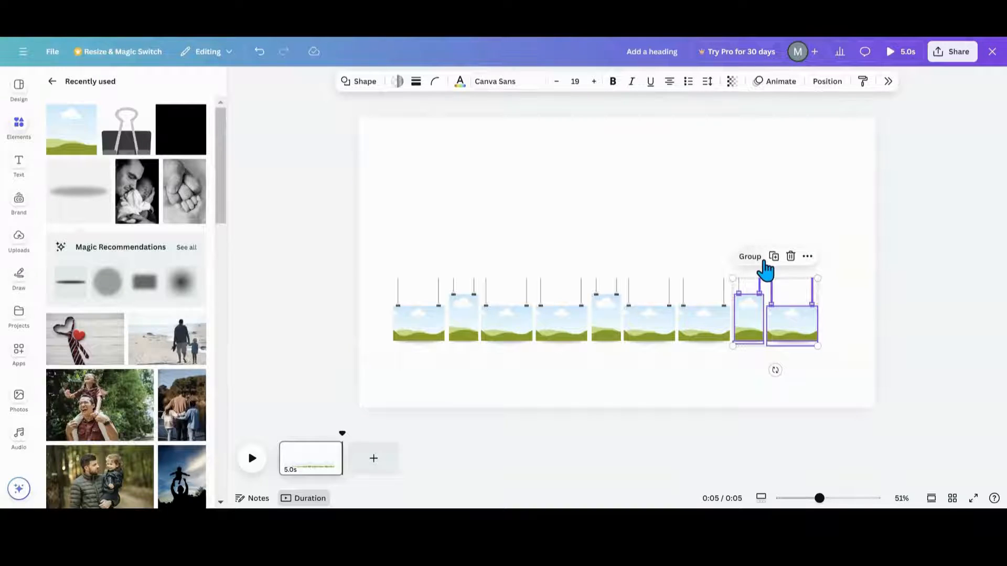
{"action": "left_click_drag", "start_coordinate": [773, 316], "coordinate": [853, 316]}
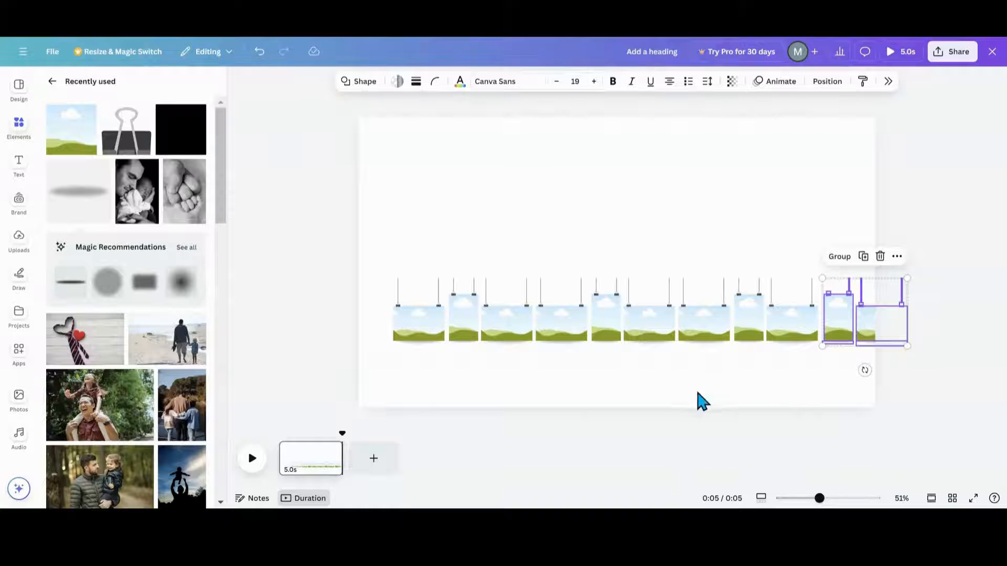
{"action": "left_click", "coordinate": [404, 235]}
{"action": "left_click_drag", "start_coordinate": [399, 226], "coordinate": [467, 219]}
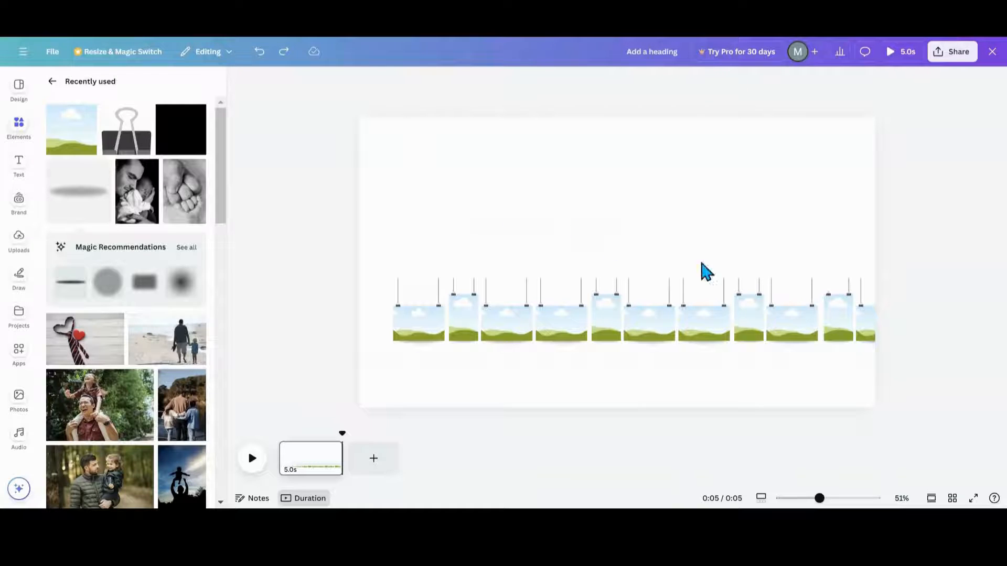
{"action": "left_click", "coordinate": [260, 59]}
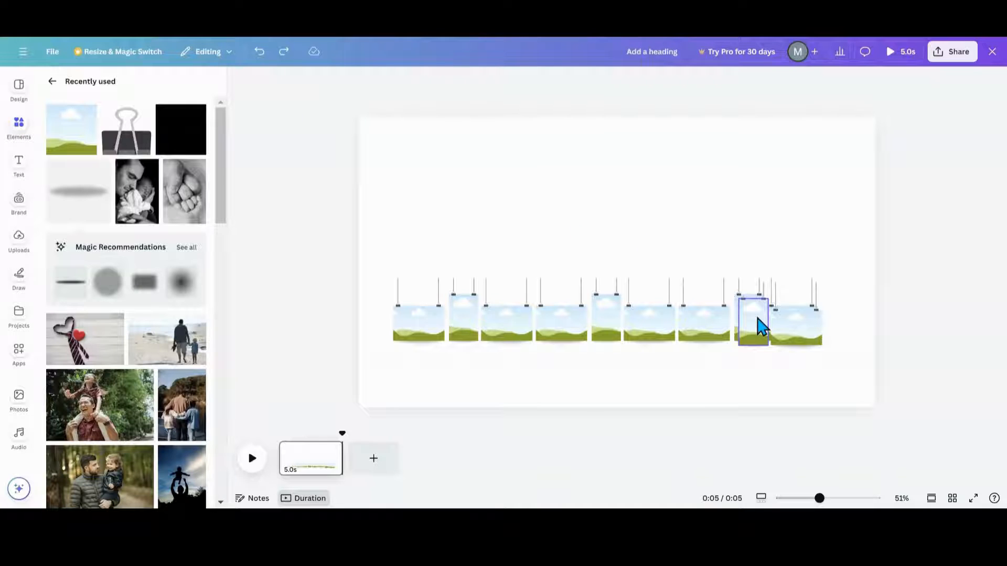
{"action": "left_click", "coordinate": [260, 53]}
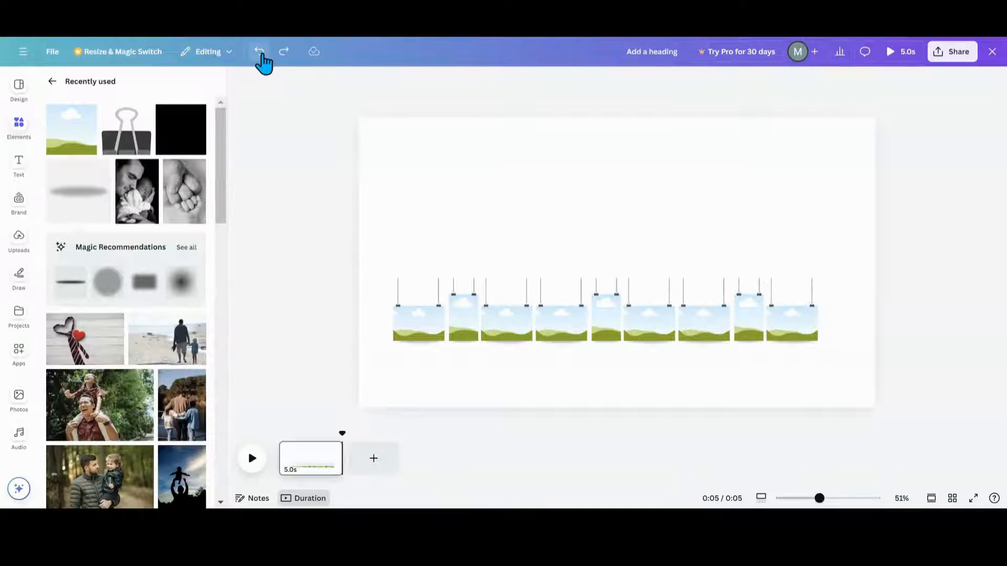
Try to group the first seven frames without their shadows and shift them along the row, and undo the move
{"action": "left_click", "coordinate": [373, 222]}
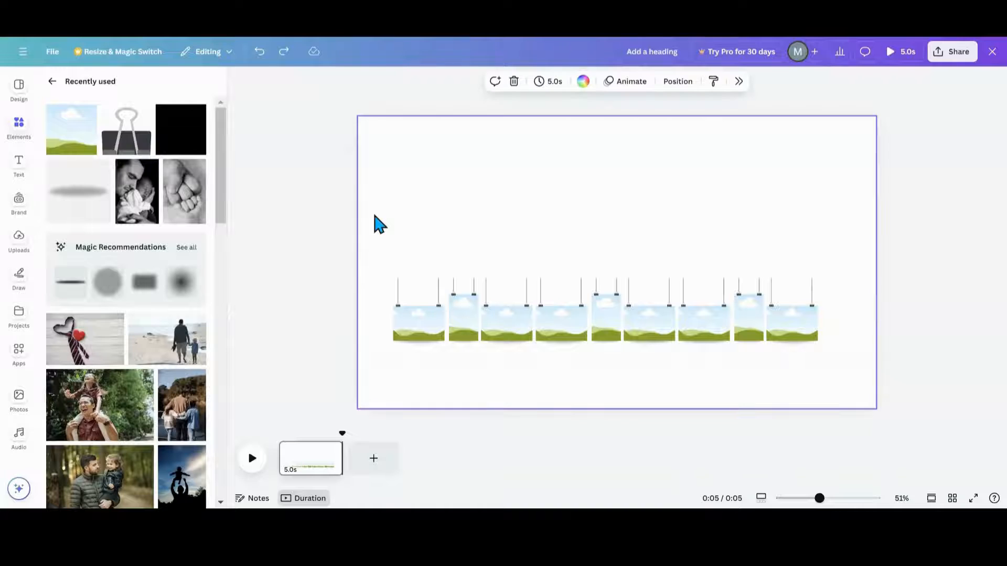
{"action": "left_click_drag", "start_coordinate": [368, 259], "coordinate": [730, 342]}
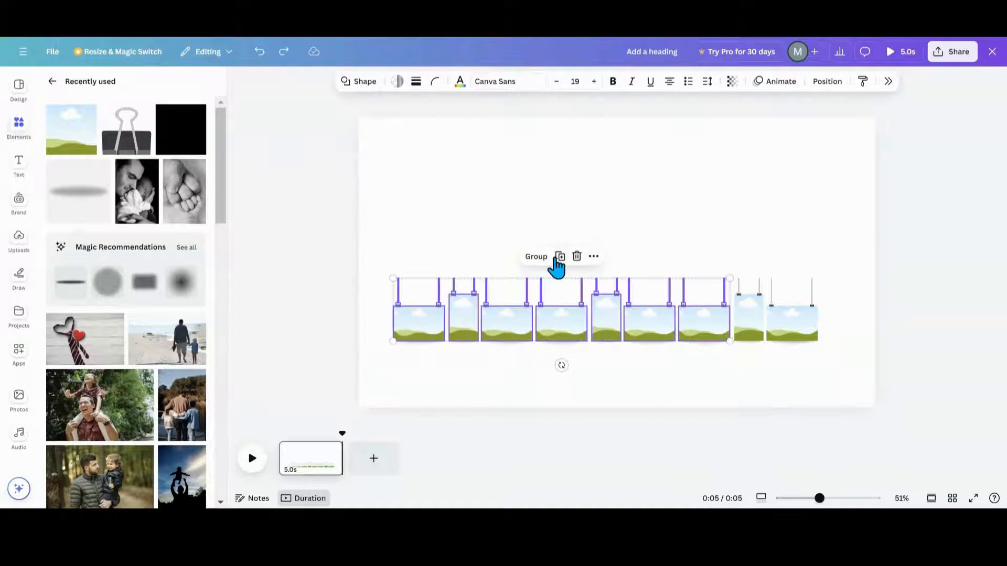
{"action": "left_click", "coordinate": [530, 256]}
{"action": "left_click_drag", "start_coordinate": [632, 313], "coordinate": [531, 303]}
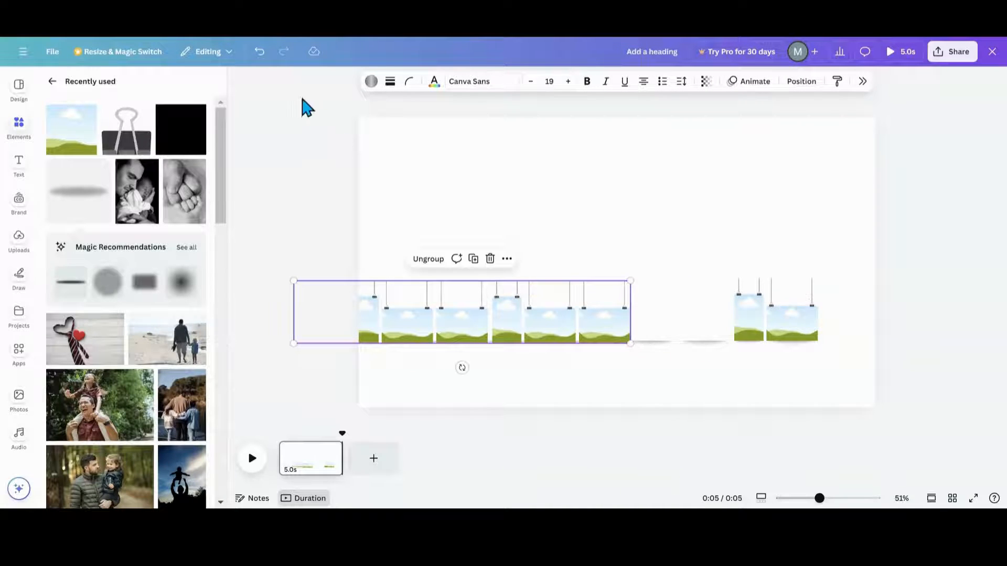
{"action": "left_click", "coordinate": [260, 51]}
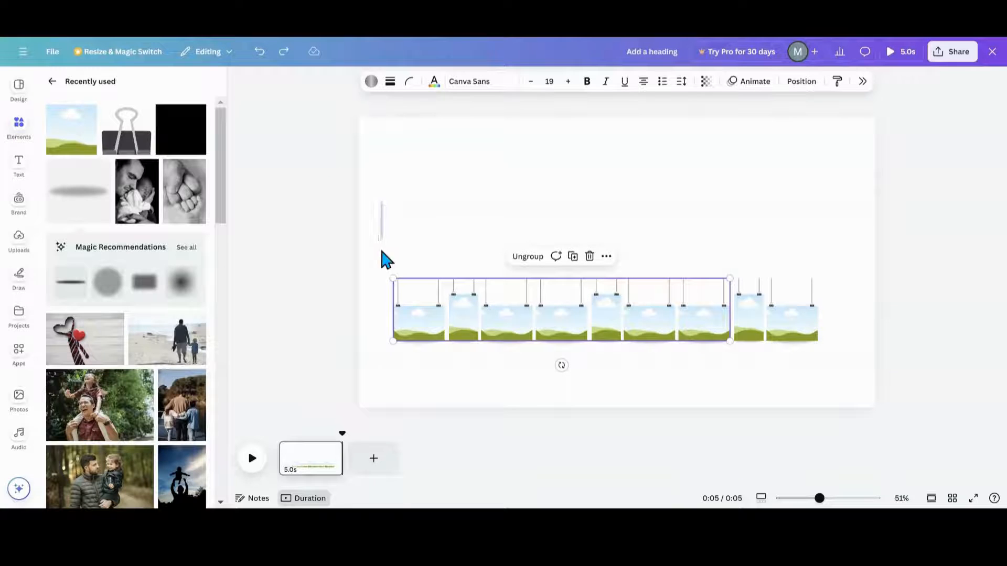
Group the first seven frames together with their shadows and shift the group partly off the page's left edge
{"action": "left_click_drag", "start_coordinate": [381, 251], "coordinate": [726, 379]}
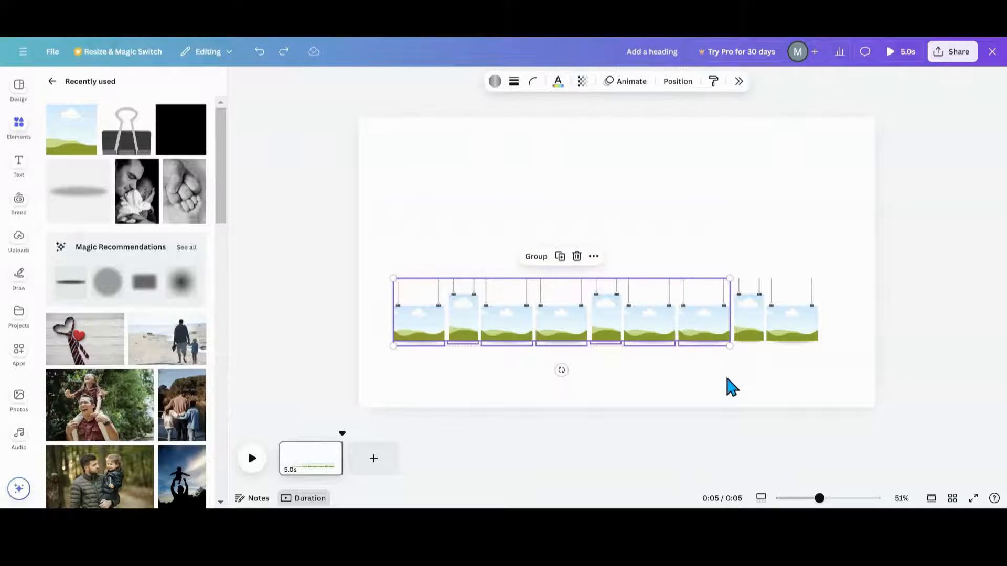
{"action": "left_click", "coordinate": [536, 256]}
{"action": "left_click_drag", "start_coordinate": [623, 315], "coordinate": [527, 313]}
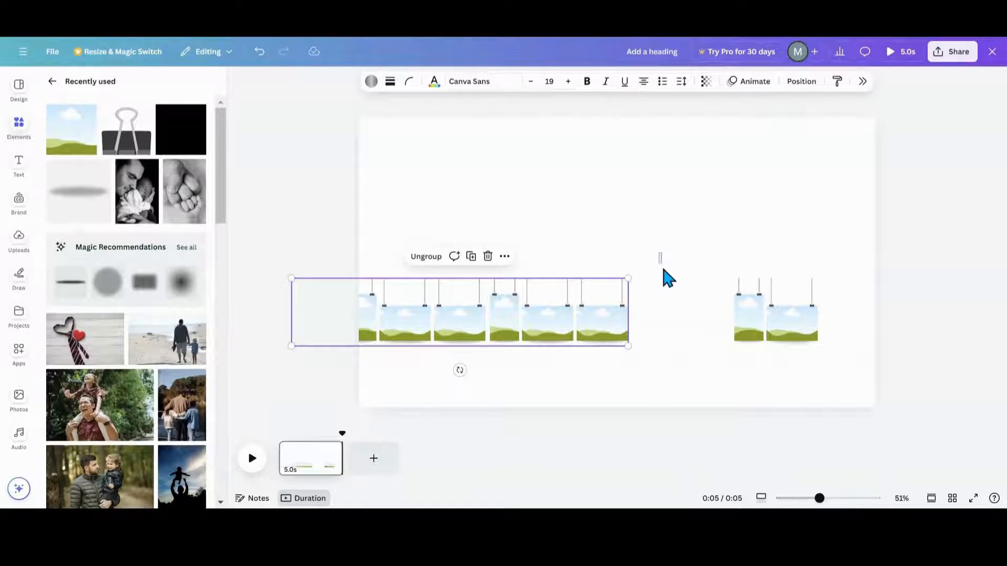
Try to move the remaining portrait and landscape frames toward the seven-frame group, and undo the move
{"action": "left_click_drag", "start_coordinate": [660, 253], "coordinate": [760, 316]}
{"action": "left_click", "coordinate": [668, 222]}
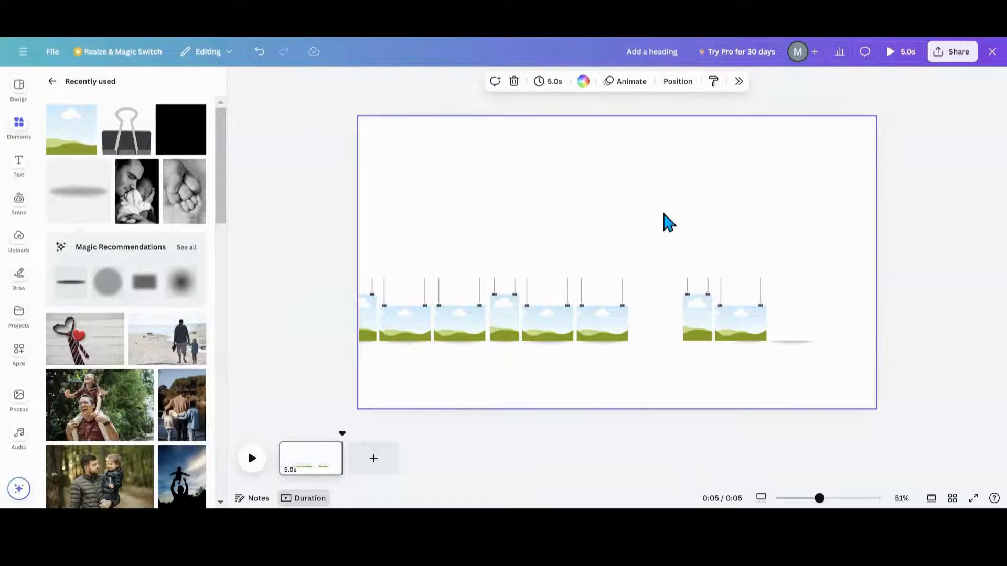
{"action": "left_click", "coordinate": [259, 50]}
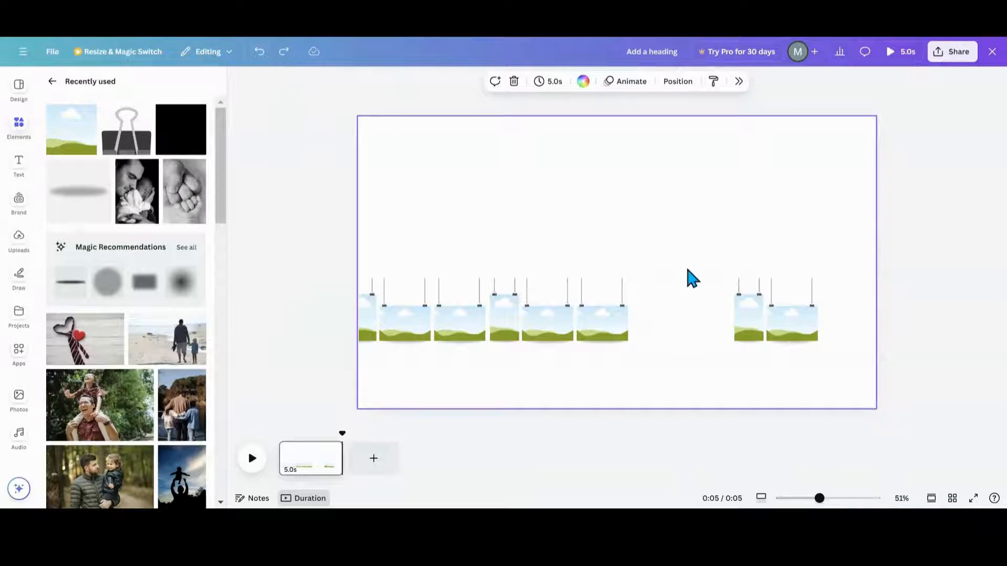
Group the remaining portrait and landscape frames with their shadows and place them beside the seven-frame group with a matching small gap
{"action": "left_click_drag", "start_coordinate": [698, 275], "coordinate": [860, 381]}
{"action": "left_click", "coordinate": [752, 255]}
{"action": "left_click_drag", "start_coordinate": [771, 328], "coordinate": [675, 314]}
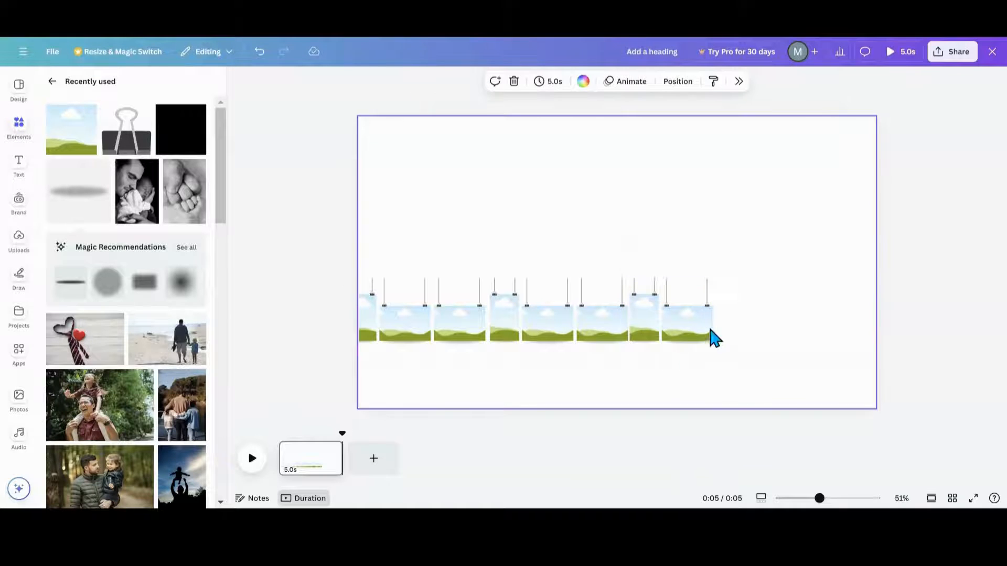
{"action": "left_click", "coordinate": [679, 331]}
{"action": "key", "text": "Escape"}
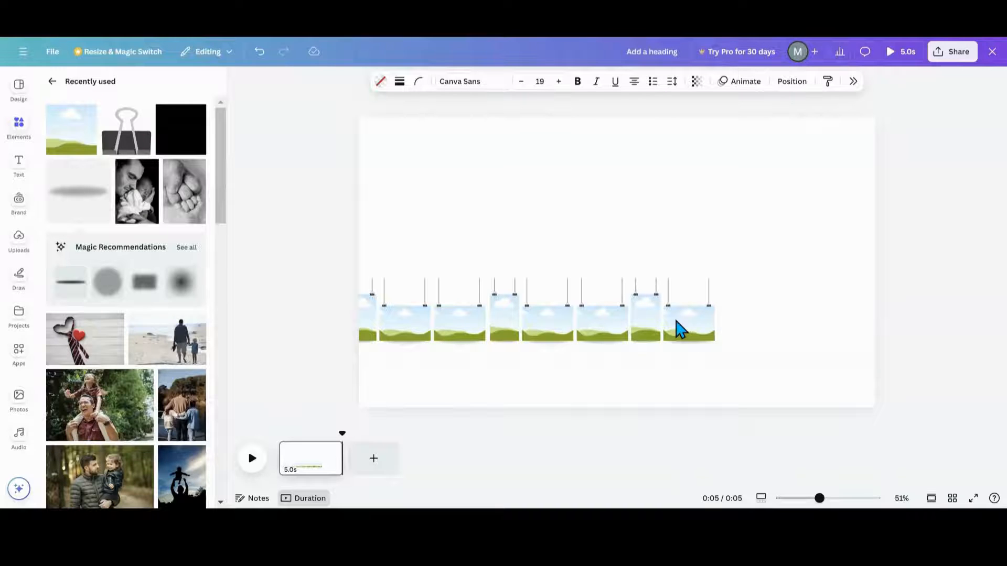
{"action": "left_click", "coordinate": [681, 329]}
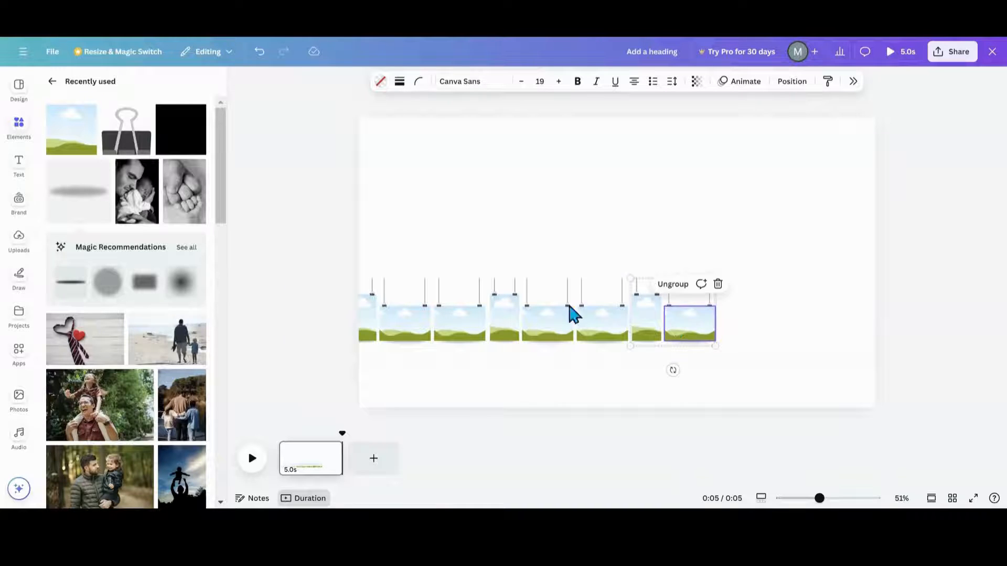
Group all nine frames into one row and position it fully on the page near its centre
{"action": "left_click", "coordinate": [507, 237]}
{"action": "left_click_drag", "start_coordinate": [508, 236], "coordinate": [760, 341]}
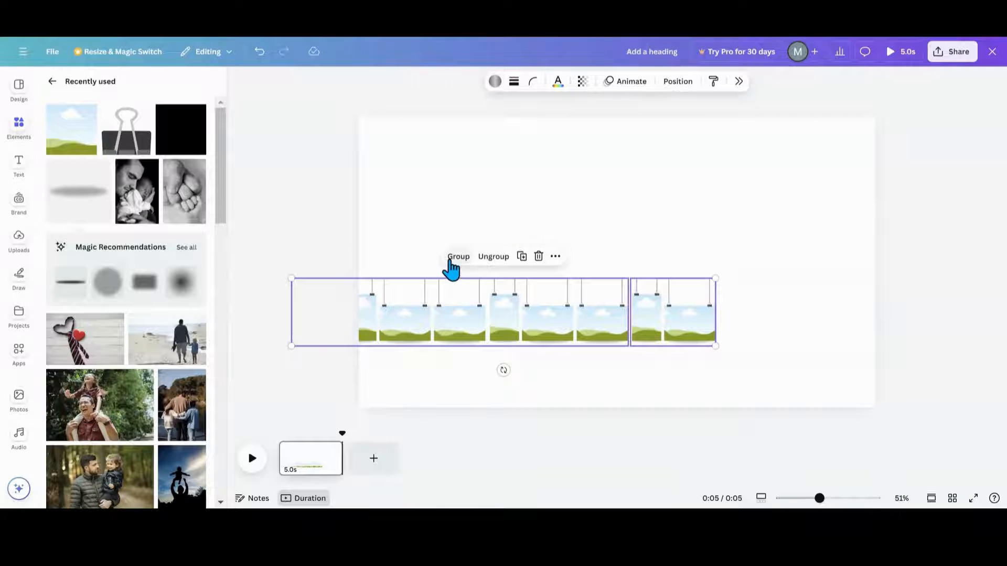
{"action": "left_click", "coordinate": [458, 257]}
{"action": "left_click_drag", "start_coordinate": [454, 327], "coordinate": [561, 305]}
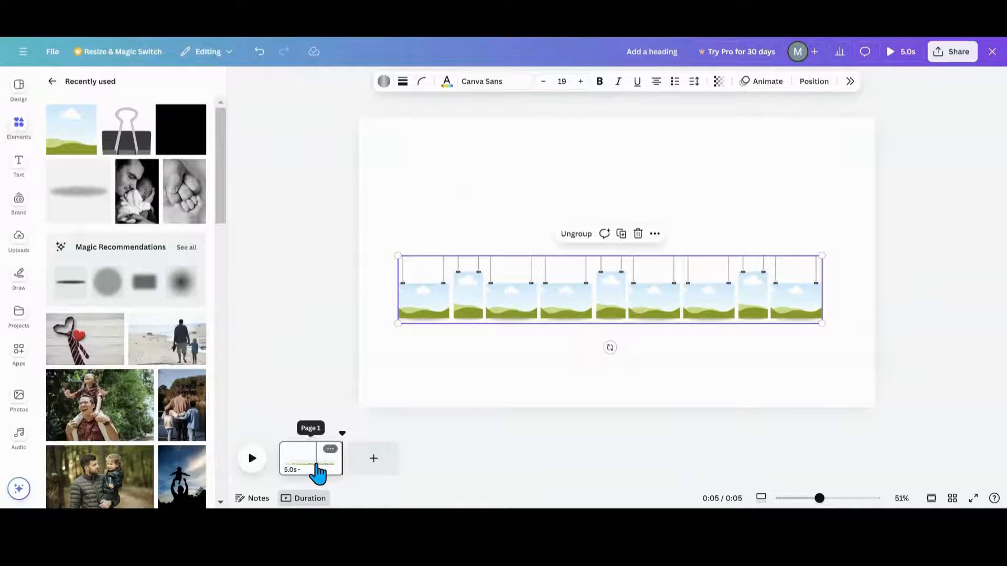
{"action": "mouse_move", "coordinate": [505, 308]}
{"action": "left_mouse_down"}
{"action": "mouse_move", "coordinate": [533, 316]}
{"action": "mouse_move", "coordinate": [535, 299]}
{"action": "mouse_move", "coordinate": [503, 294]}
{"action": "left_mouse_up"}
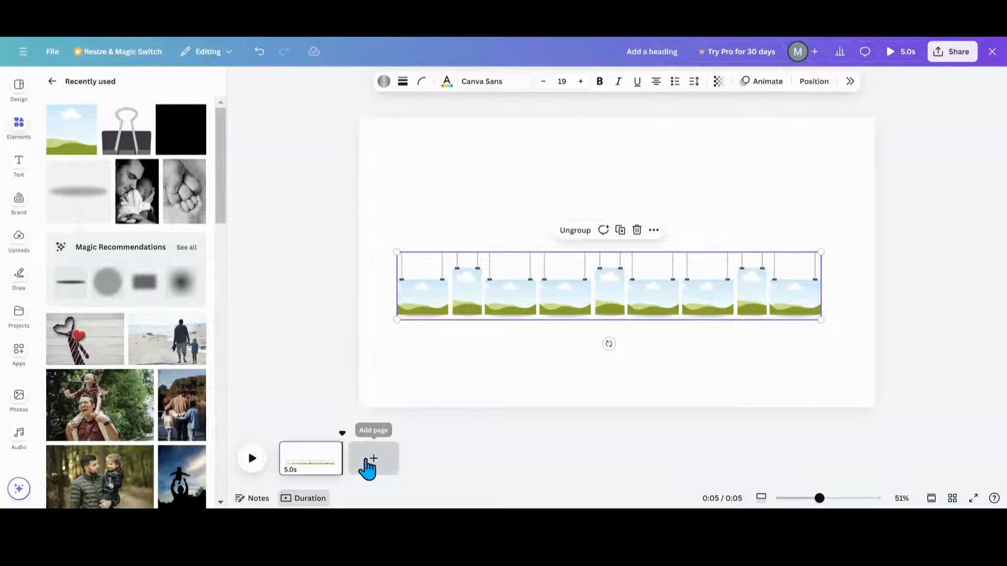
Add a blank second page, insert the Black Leather Texture photo on it and show the photo's details
{"action": "left_click", "coordinate": [368, 462]}
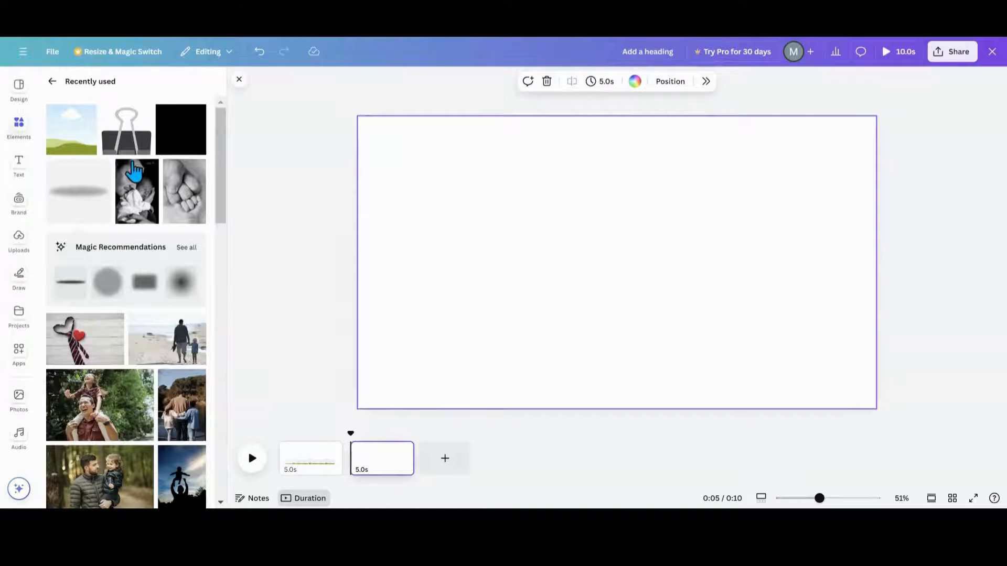
{"action": "scroll", "coordinate": [84, 207], "scroll_direction": "down", "scroll_amount": 8}
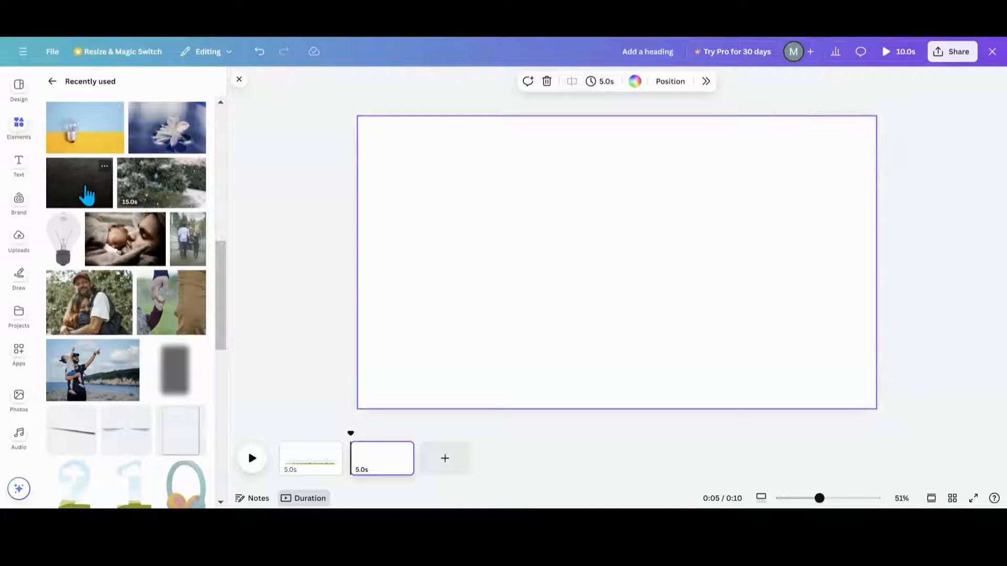
{"action": "left_click", "coordinate": [86, 196]}
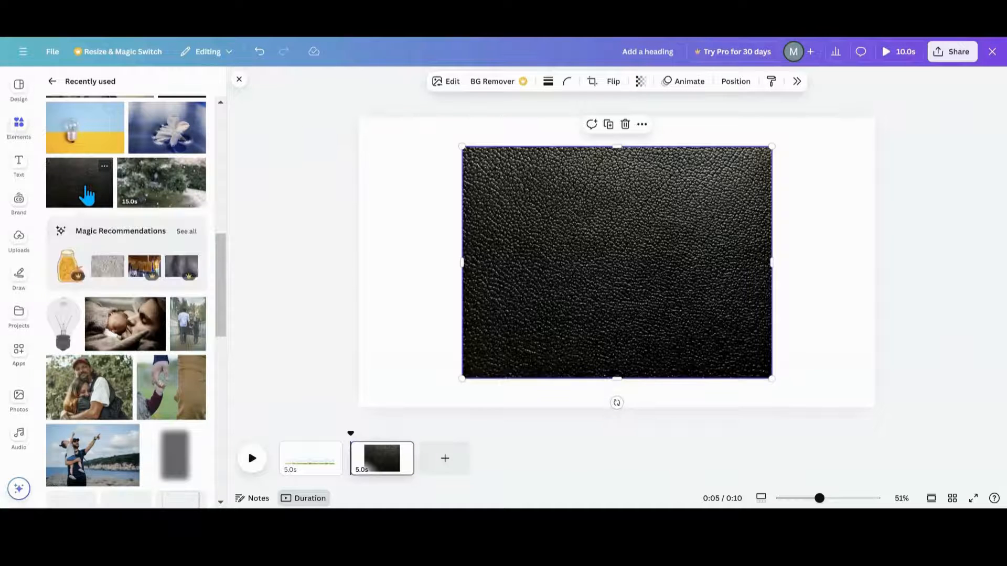
{"action": "left_click", "coordinate": [105, 168]}
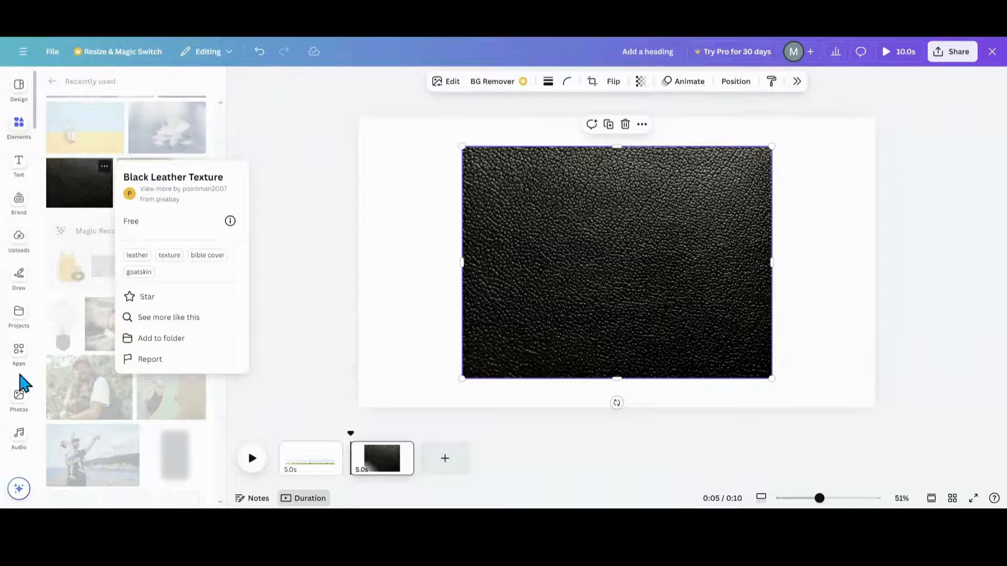
Use the FontFrame app to fill the text DADS with the selected leather photo and add it to the page
{"action": "left_click", "coordinate": [19, 352]}
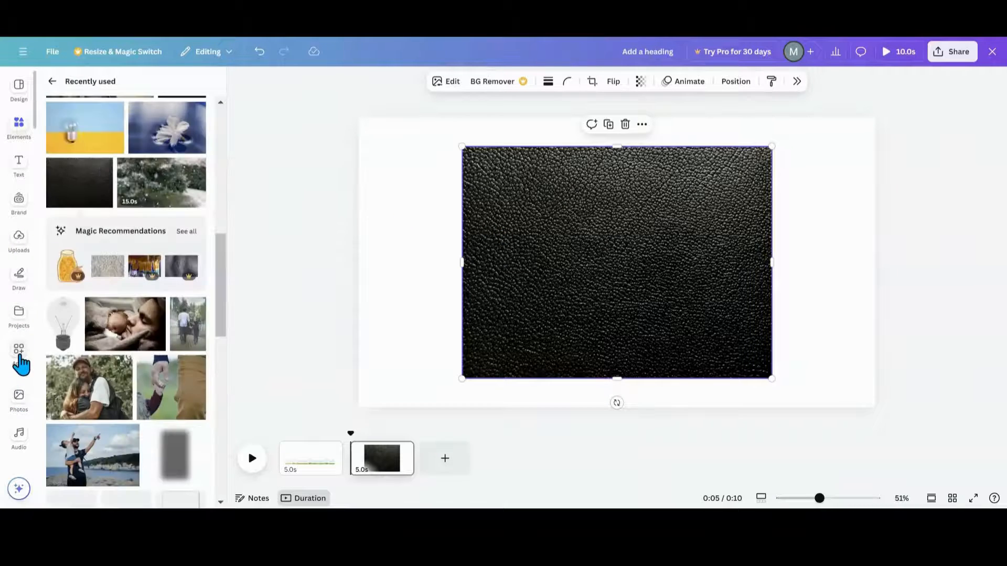
{"action": "left_click", "coordinate": [88, 85]}
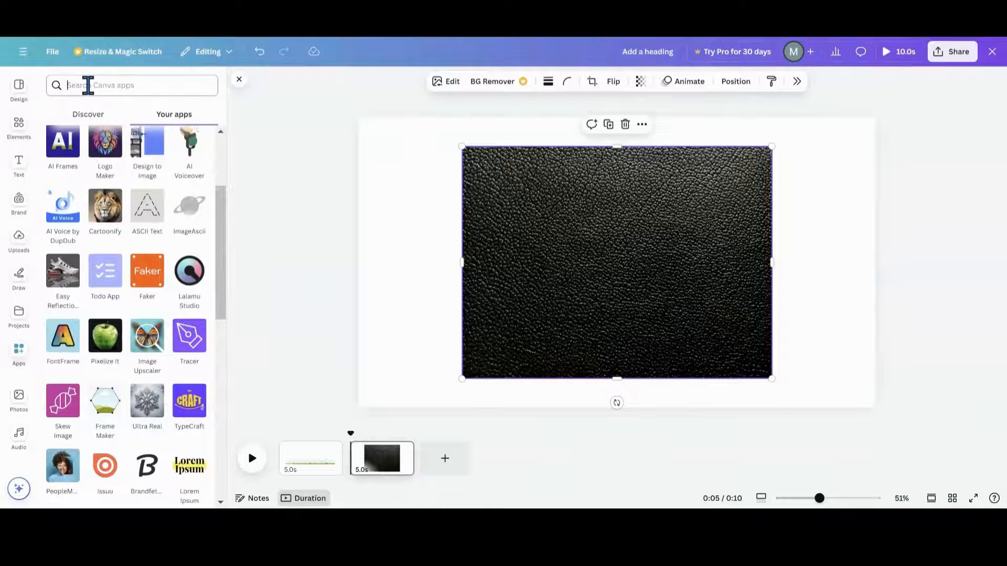
{"action": "left_click", "coordinate": [69, 352]}
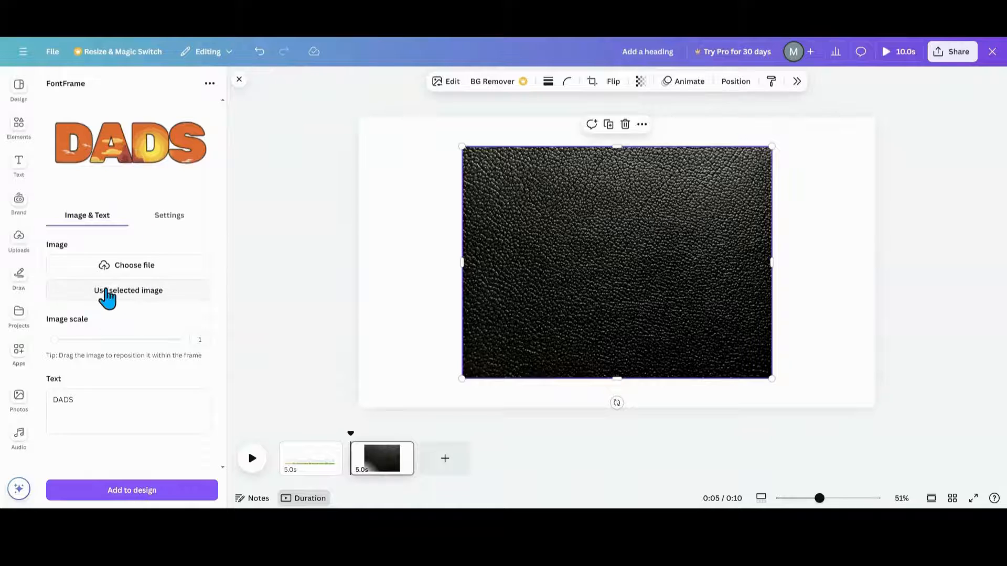
{"action": "left_click", "coordinate": [143, 299]}
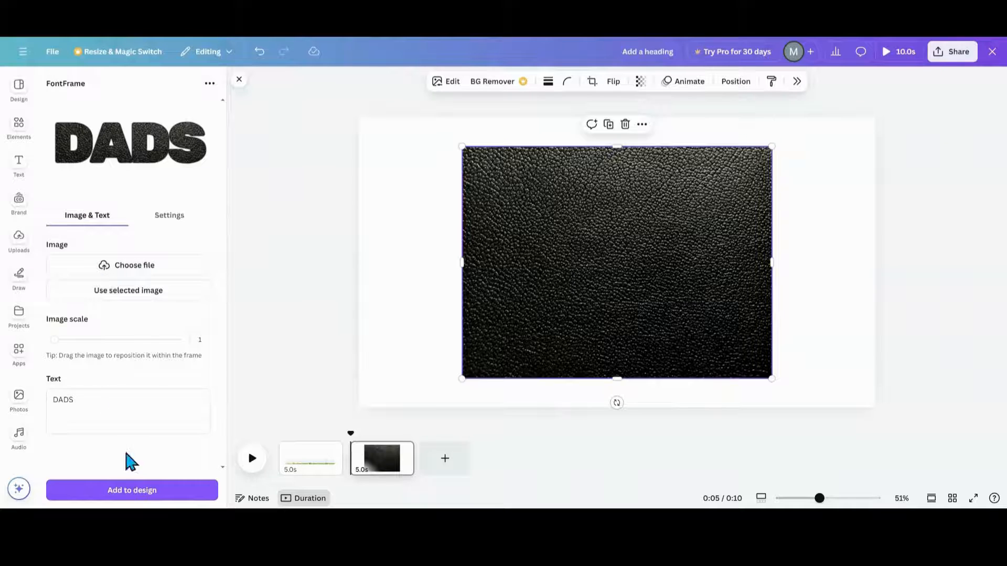
{"action": "left_click", "coordinate": [129, 499]}
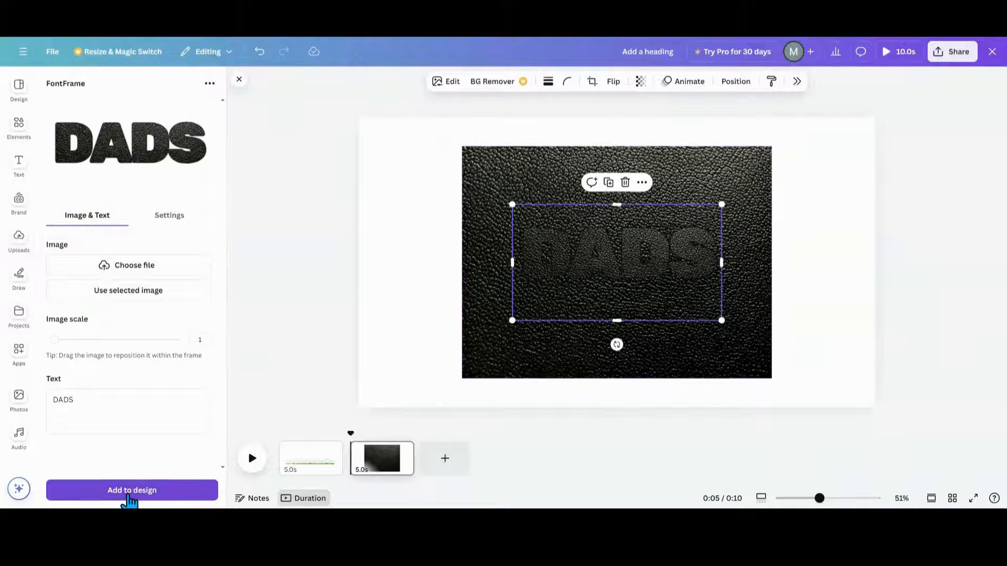
Delete the leather photo and enlarge the DADS lettering to nearly the page width, placed in the page's upper half
{"action": "left_click", "coordinate": [495, 184]}
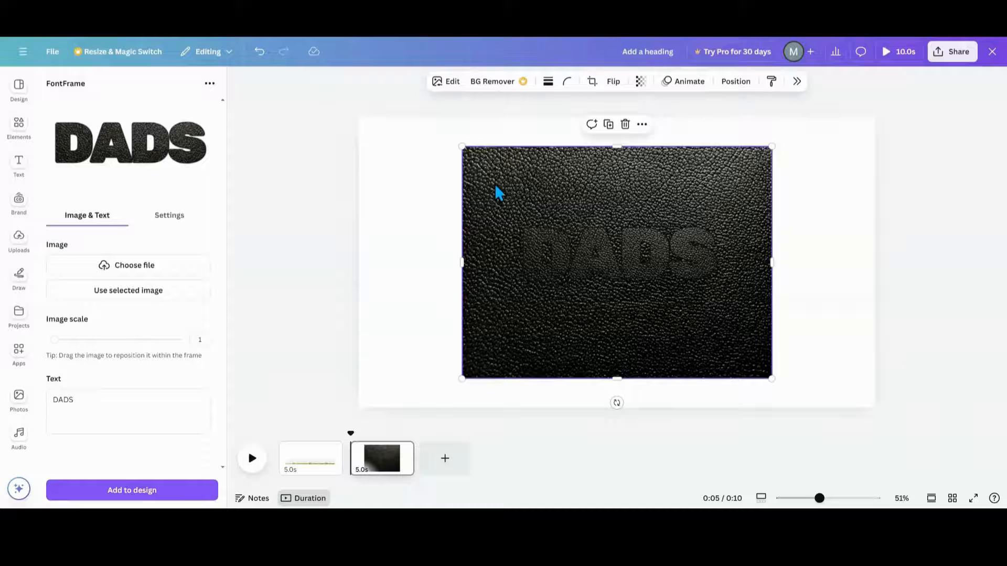
{"action": "left_click", "coordinate": [625, 126]}
{"action": "left_click_drag", "start_coordinate": [591, 265], "coordinate": [445, 190]}
{"action": "left_click_drag", "start_coordinate": [576, 246], "coordinate": [890, 322]}
{"action": "left_click_drag", "start_coordinate": [747, 274], "coordinate": [755, 231]}
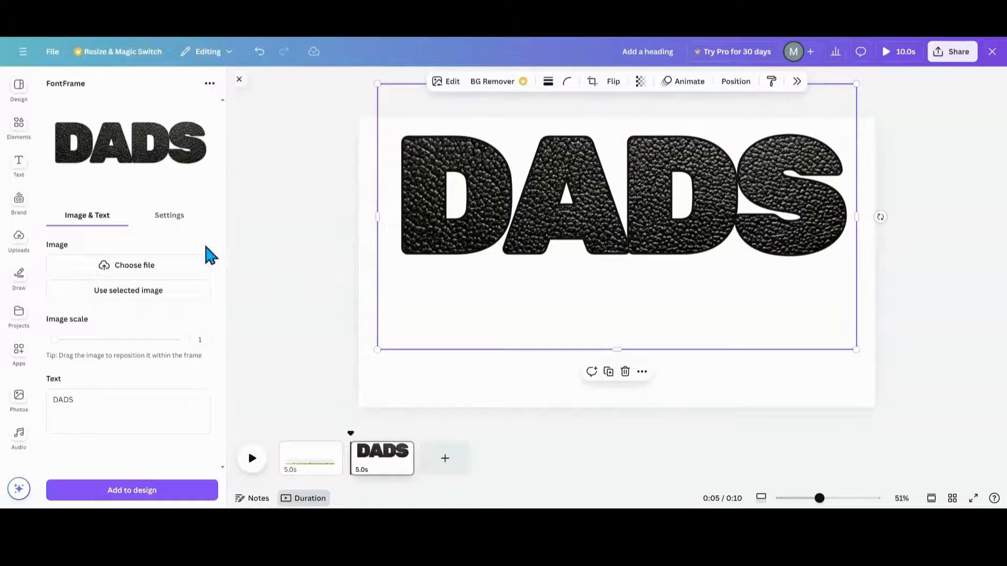
Use the Easy Reflections app to add a reflection below the DADS lettering with offset 39 and opacity 22
{"action": "left_click", "coordinate": [24, 353]}
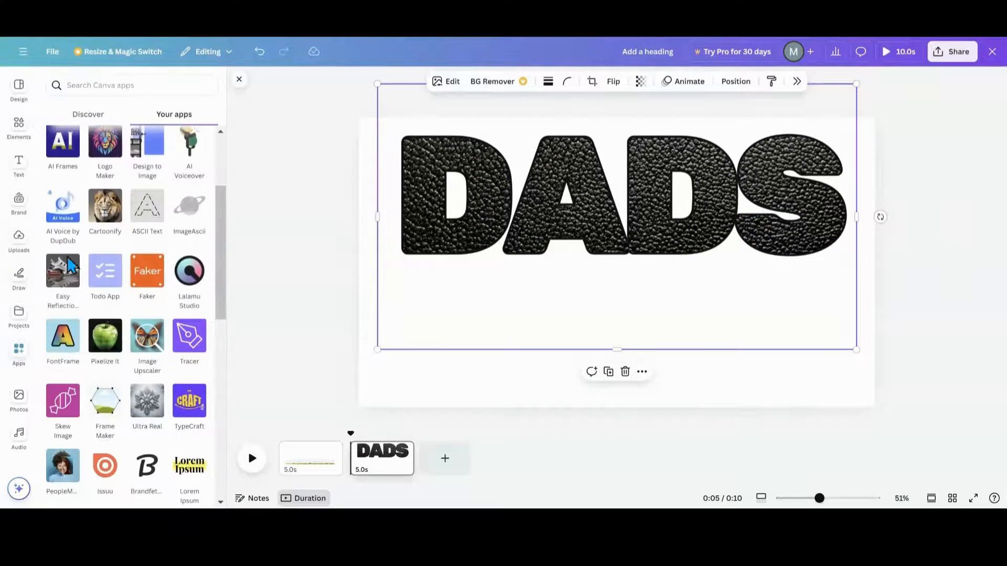
{"action": "left_click", "coordinate": [57, 277]}
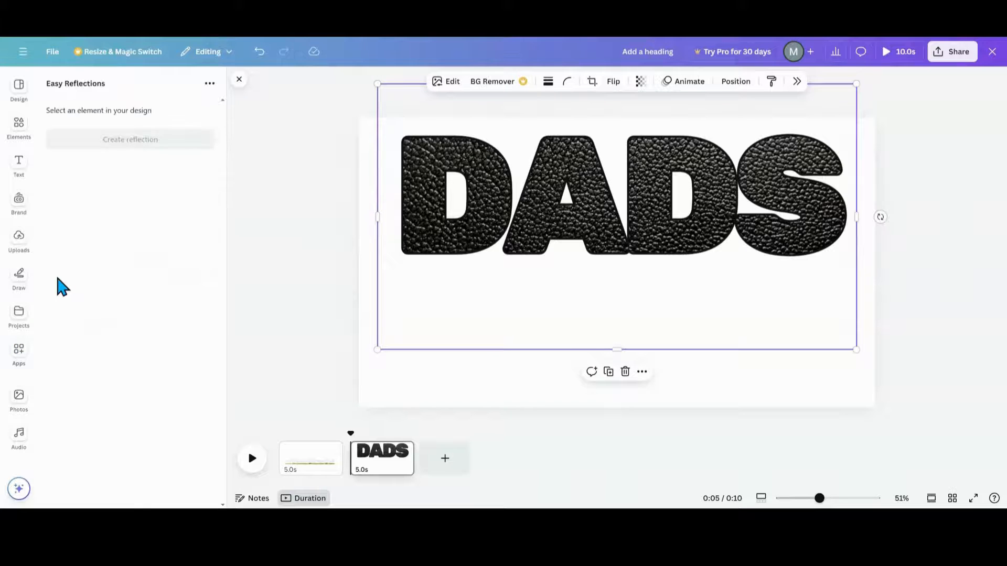
{"action": "left_click", "coordinate": [105, 142]}
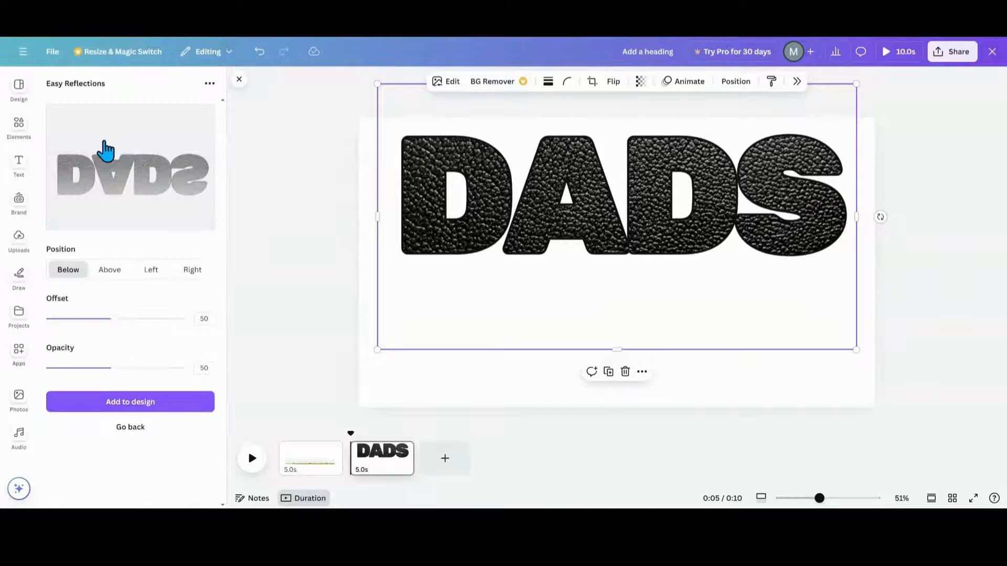
{"action": "left_click_drag", "start_coordinate": [115, 322], "coordinate": [100, 318]}
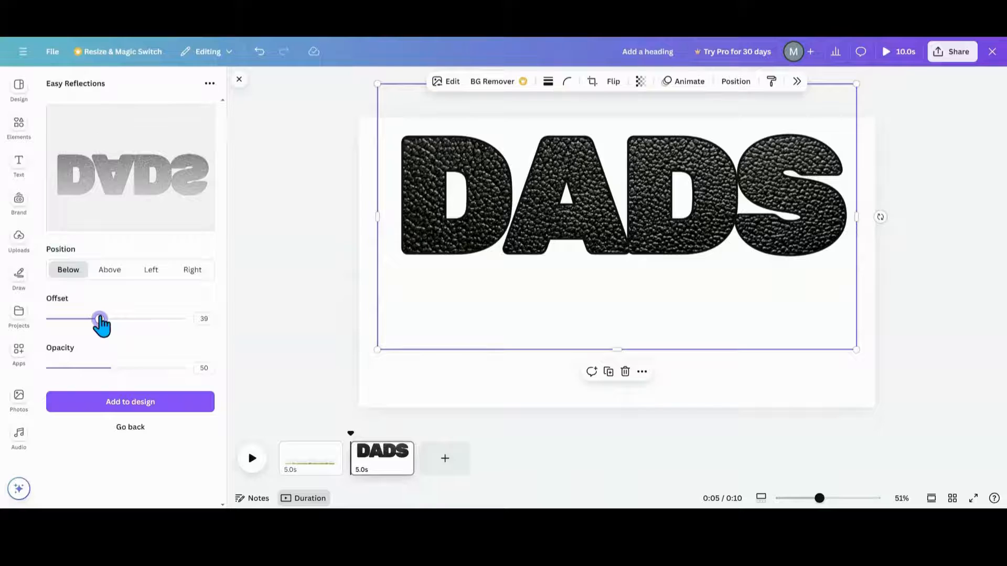
{"action": "left_click_drag", "start_coordinate": [110, 368], "coordinate": [76, 369]}
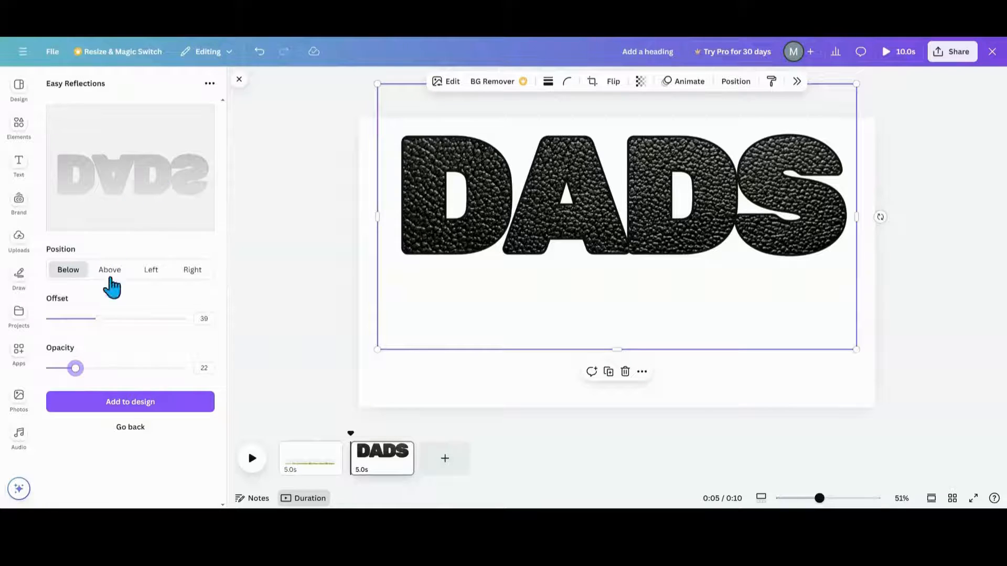
{"action": "left_click", "coordinate": [126, 408]}
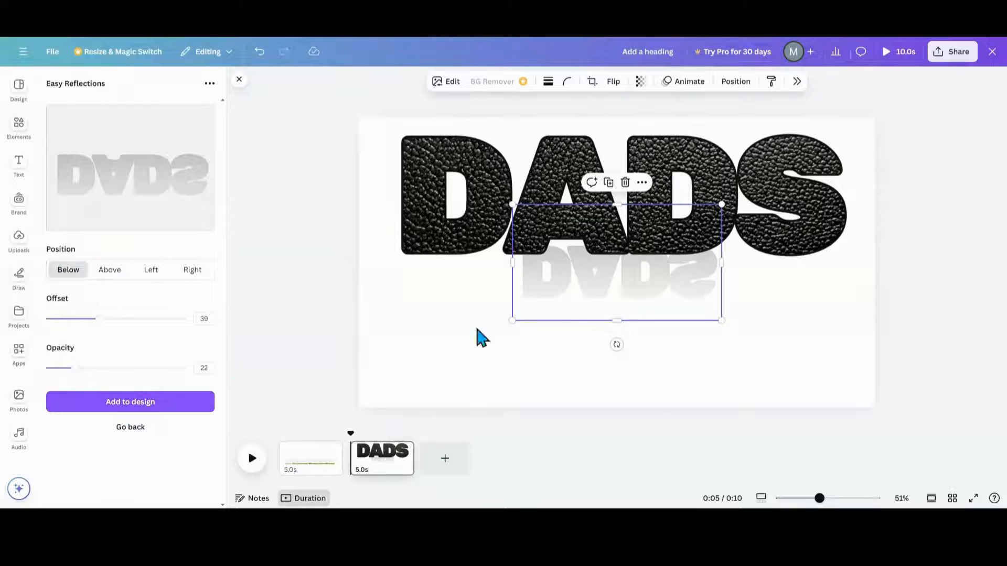
Enlarge the reflection to the same width as the DADS lettering and align it directly beneath the letters
{"action": "left_click_drag", "start_coordinate": [634, 292], "coordinate": [512, 289]}
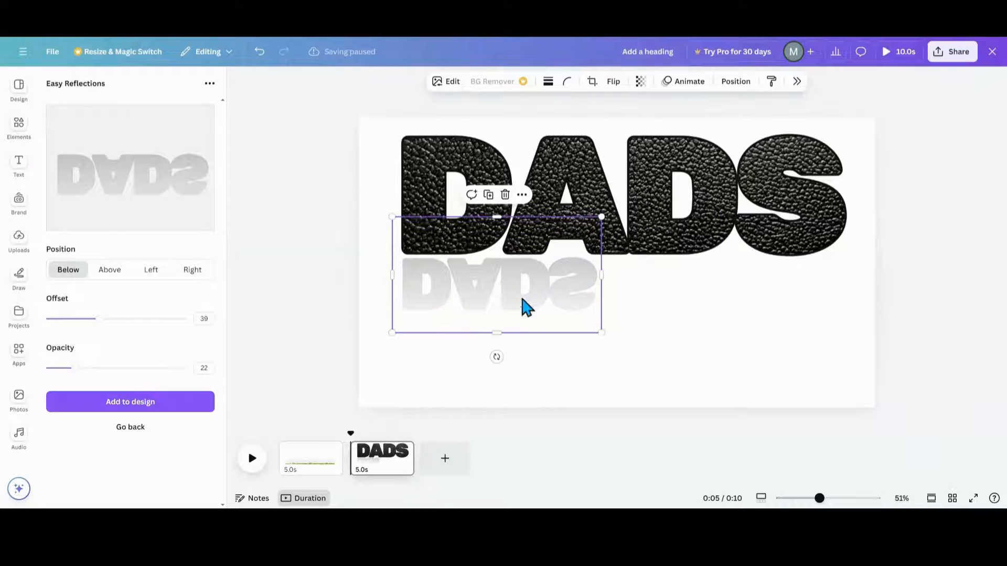
{"action": "left_click_drag", "start_coordinate": [602, 332], "coordinate": [891, 389]}
{"action": "left_click_drag", "start_coordinate": [791, 355], "coordinate": [777, 309]}
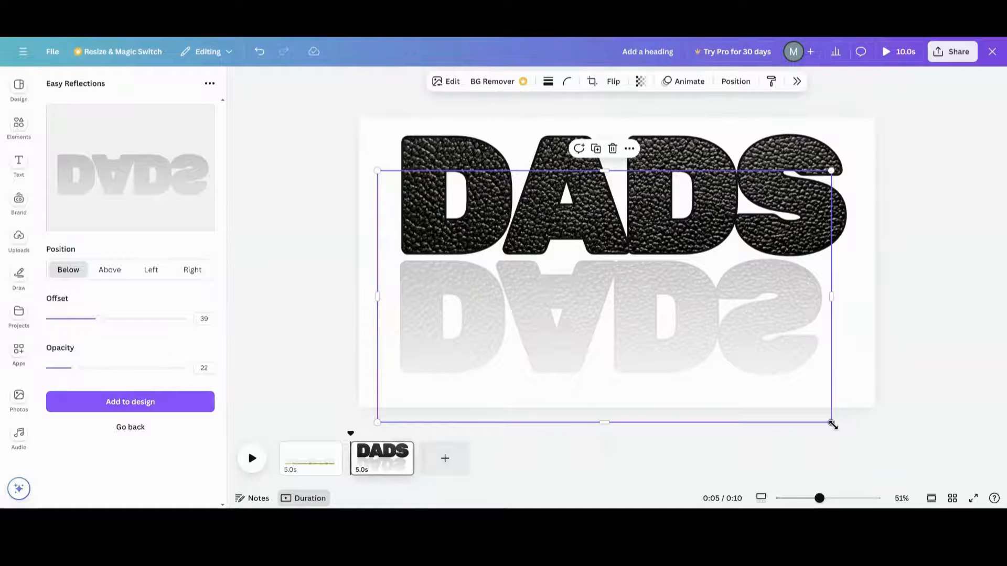
{"action": "left_click_drag", "start_coordinate": [832, 422], "coordinate": [863, 448]}
{"action": "left_click_drag", "start_coordinate": [804, 380], "coordinate": [788, 352]}
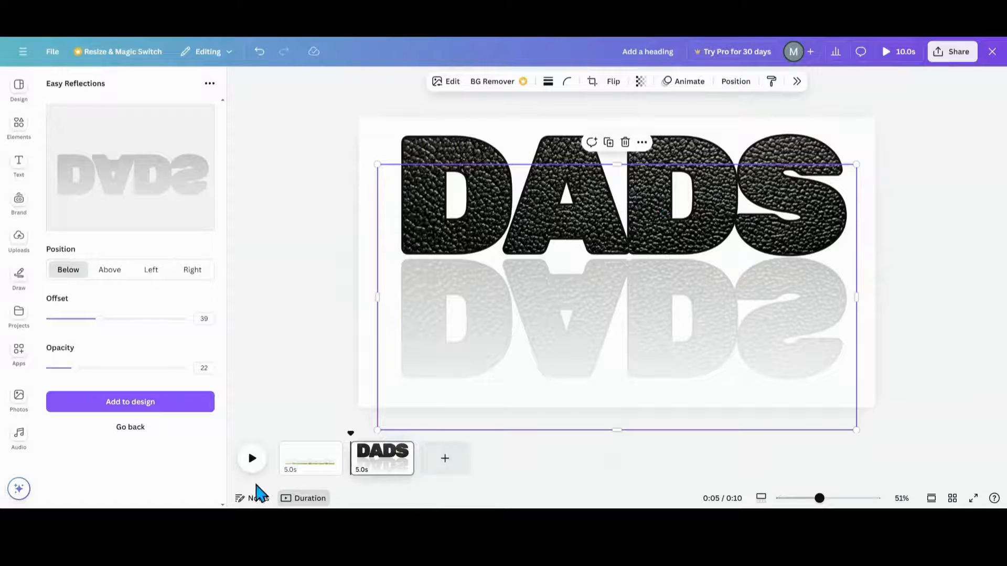
{"action": "left_click", "coordinate": [281, 289]}
Add the recently used square shape to the page and flatten it into a short horizontal bar
{"action": "left_click", "coordinate": [20, 137]}
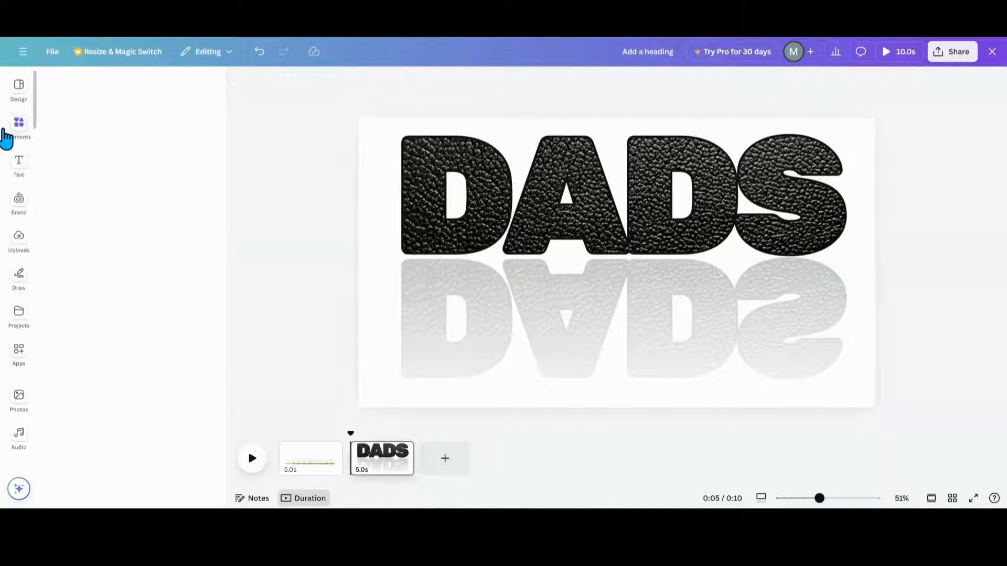
{"action": "scroll", "coordinate": [94, 237], "scroll_direction": "up", "scroll_amount": 5}
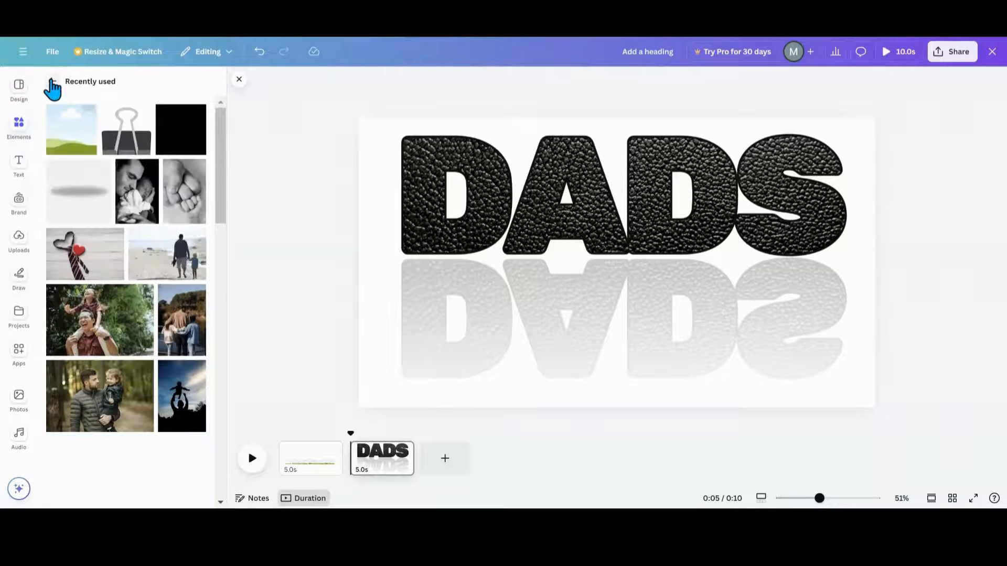
{"action": "left_click", "coordinate": [171, 141]}
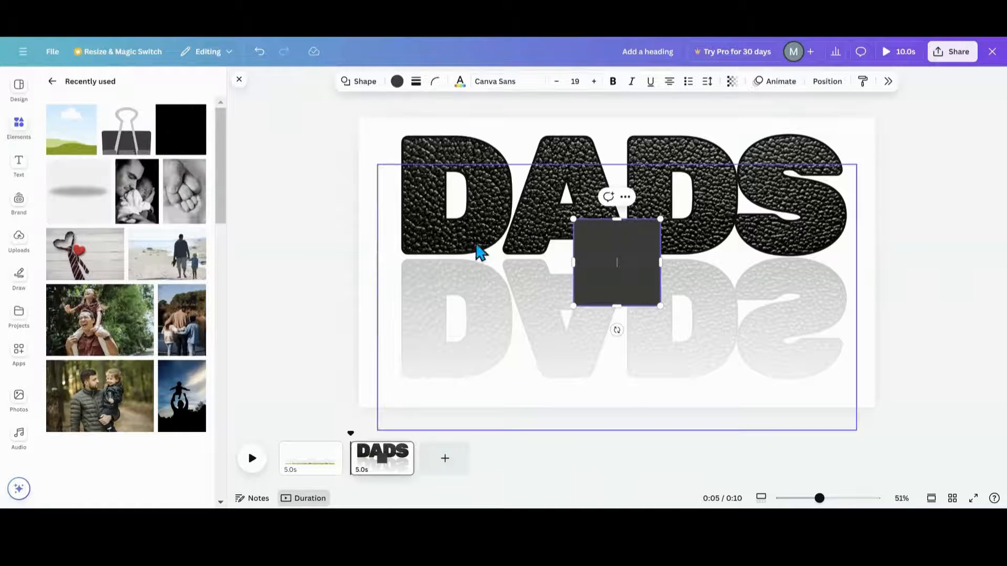
{"action": "left_click_drag", "start_coordinate": [615, 304], "coordinate": [609, 237]}
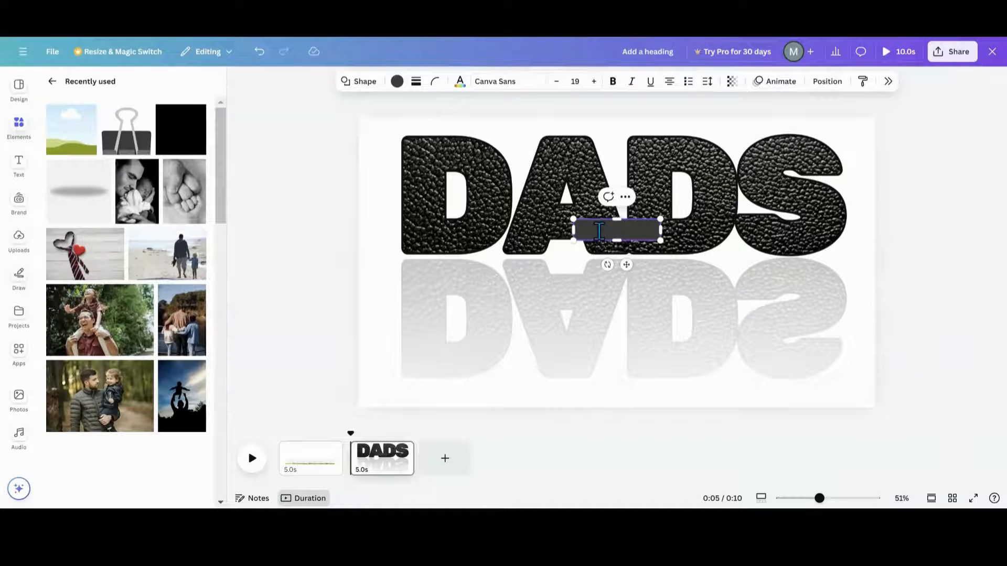
Fill the bar with the document's grey gradient, its bands running horizontally, and set the middle colour to #F4F4F4
{"action": "left_click", "coordinate": [397, 83]}
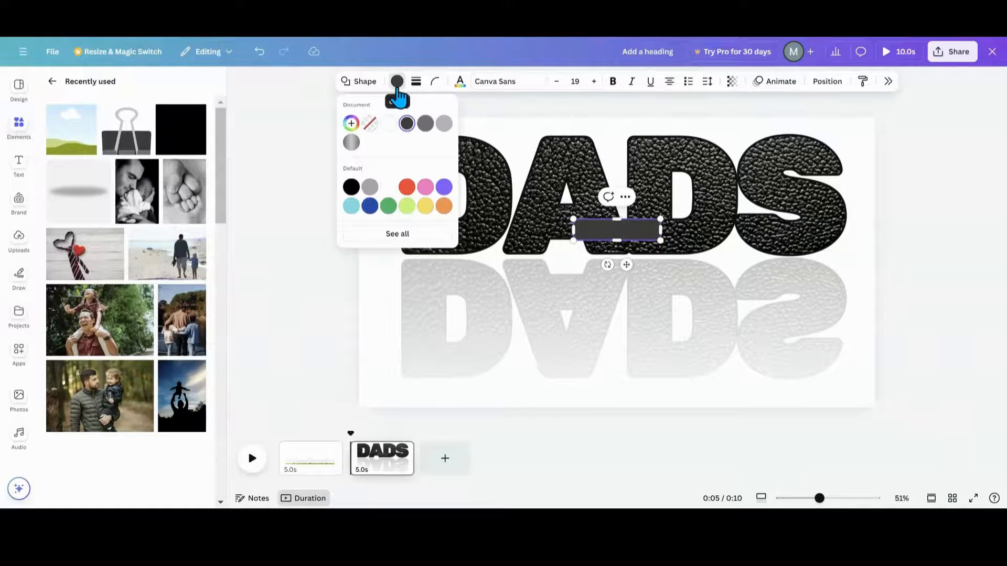
{"action": "left_click", "coordinate": [351, 145]}
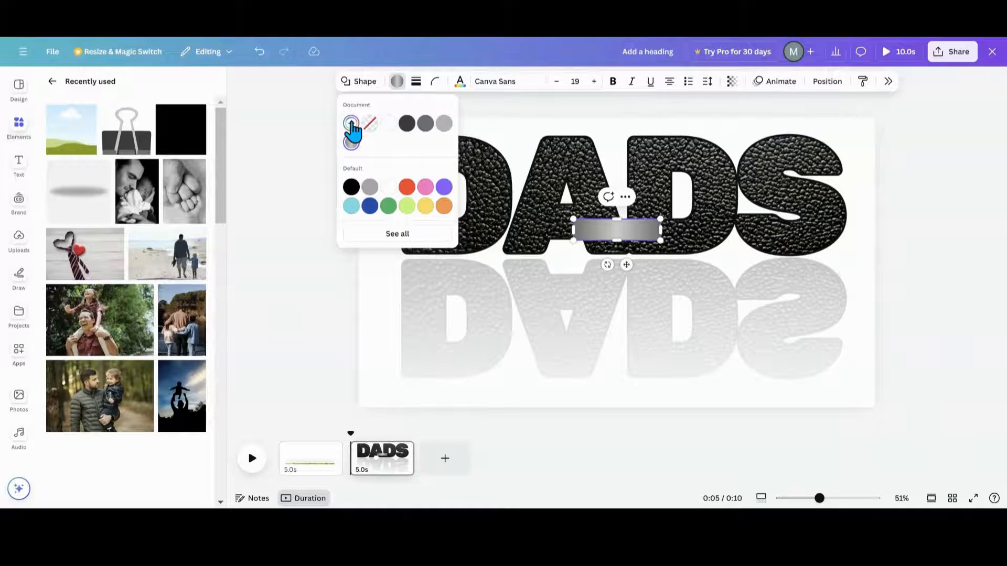
{"action": "left_click", "coordinate": [350, 124]}
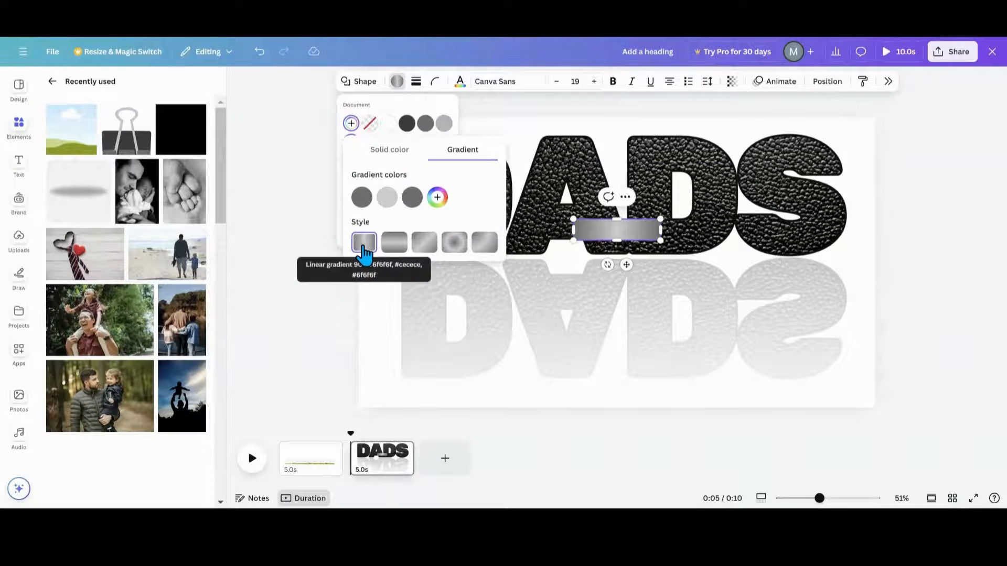
{"action": "left_click", "coordinate": [389, 248]}
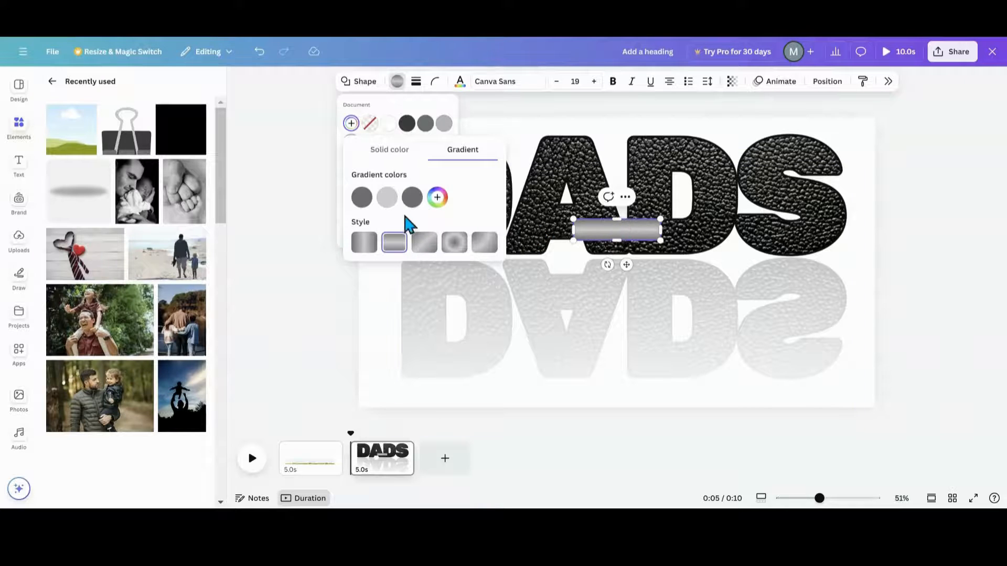
{"action": "left_click", "coordinate": [388, 202]}
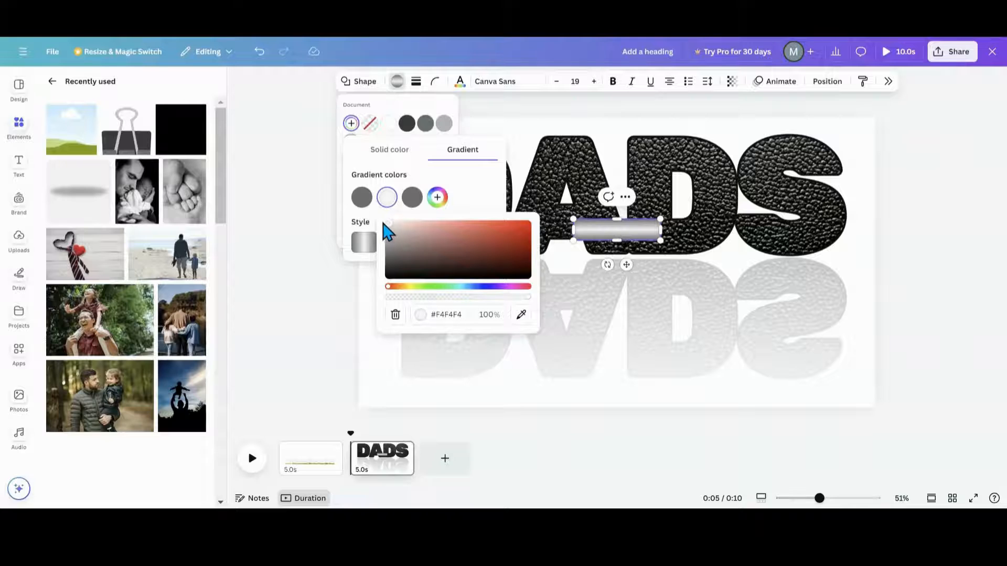
Thin the gradient bar, stretch it across the full page width and place it over the upper part of the DADS letters
{"action": "left_click", "coordinate": [651, 227]}
{"action": "left_click_drag", "start_coordinate": [614, 241], "coordinate": [875, 190]}
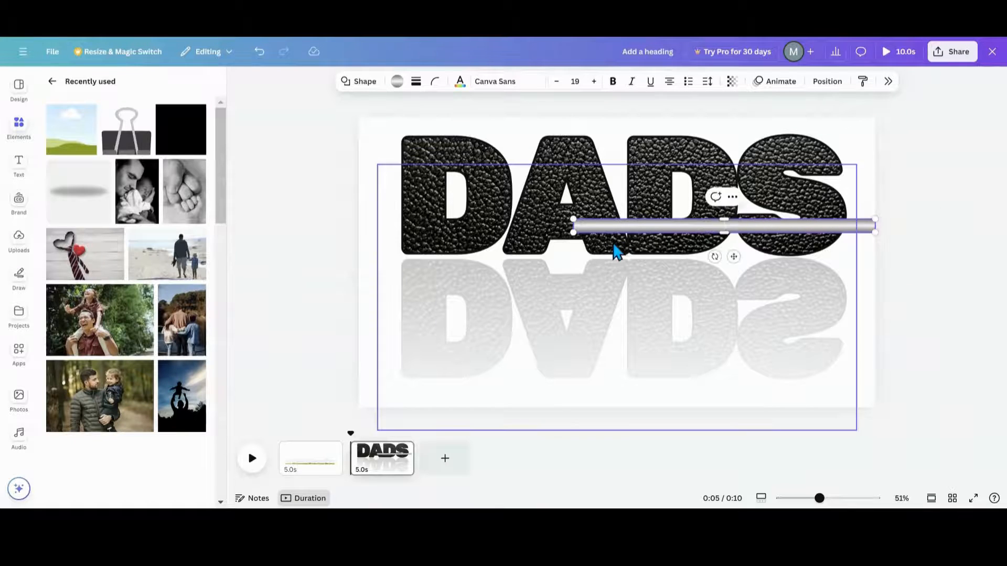
{"action": "left_click_drag", "start_coordinate": [571, 227], "coordinate": [351, 241]}
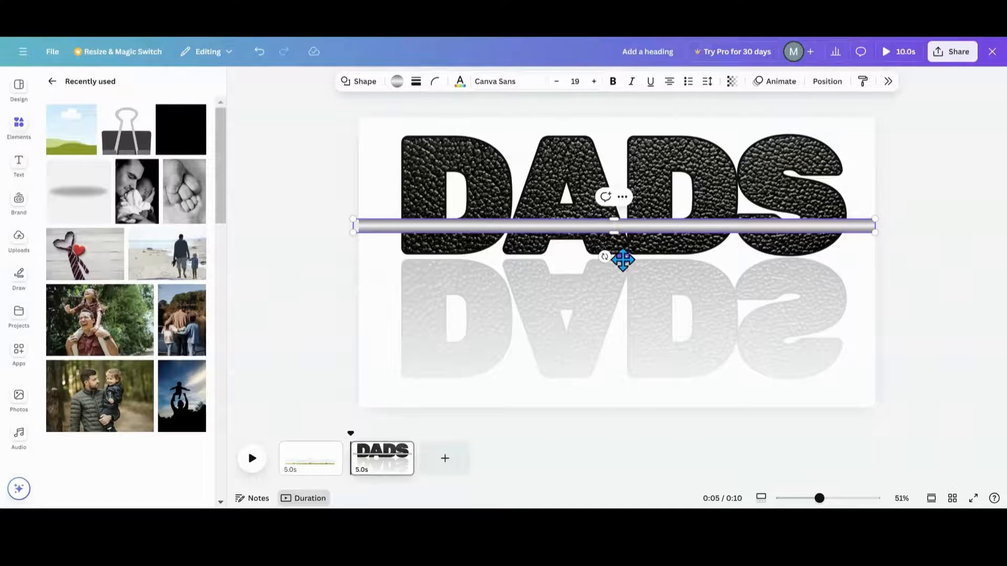
{"action": "left_click_drag", "start_coordinate": [623, 257], "coordinate": [629, 215]}
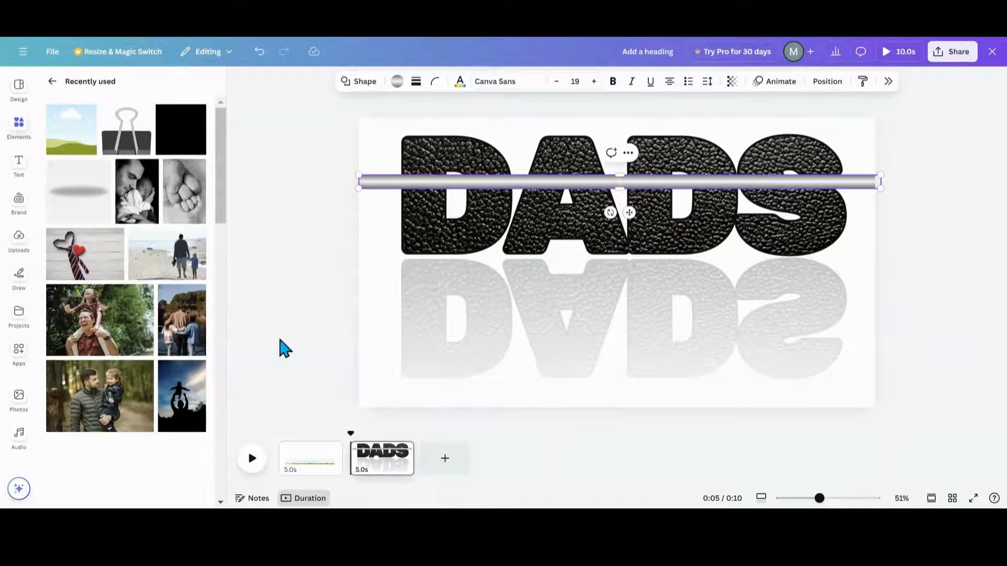
On the first page, fill the first five hanging frames and the eighth with recently used father-and-child and family photos
{"action": "left_click", "coordinate": [297, 462]}
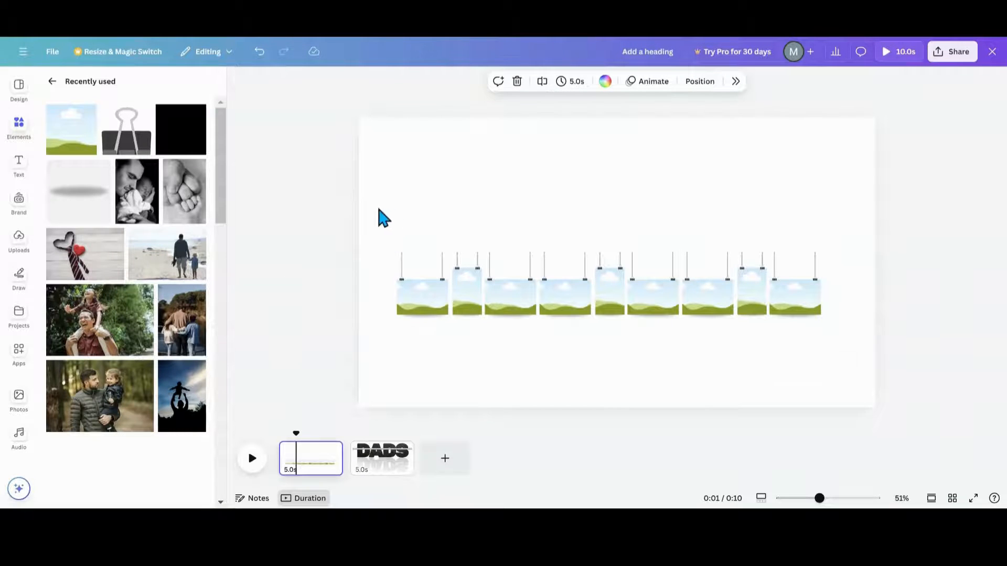
{"action": "left_click_drag", "start_coordinate": [138, 202], "coordinate": [454, 301]}
{"action": "left_click_drag", "start_coordinate": [184, 191], "coordinate": [602, 299]}
{"action": "left_click_drag", "start_coordinate": [168, 254], "coordinate": [417, 294]}
{"action": "left_click_drag", "start_coordinate": [71, 341], "coordinate": [499, 310]}
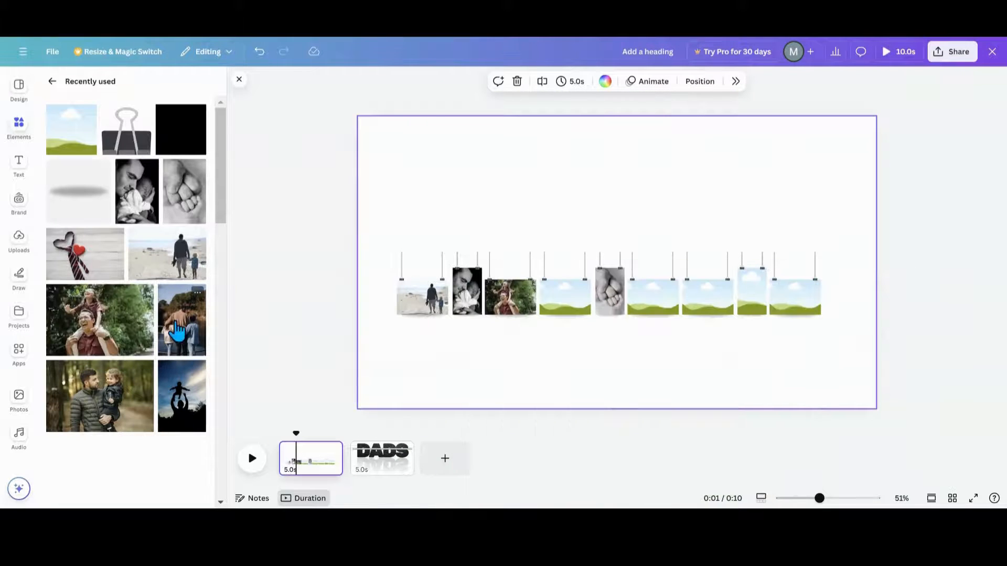
{"action": "left_click_drag", "start_coordinate": [177, 331], "coordinate": [750, 288]}
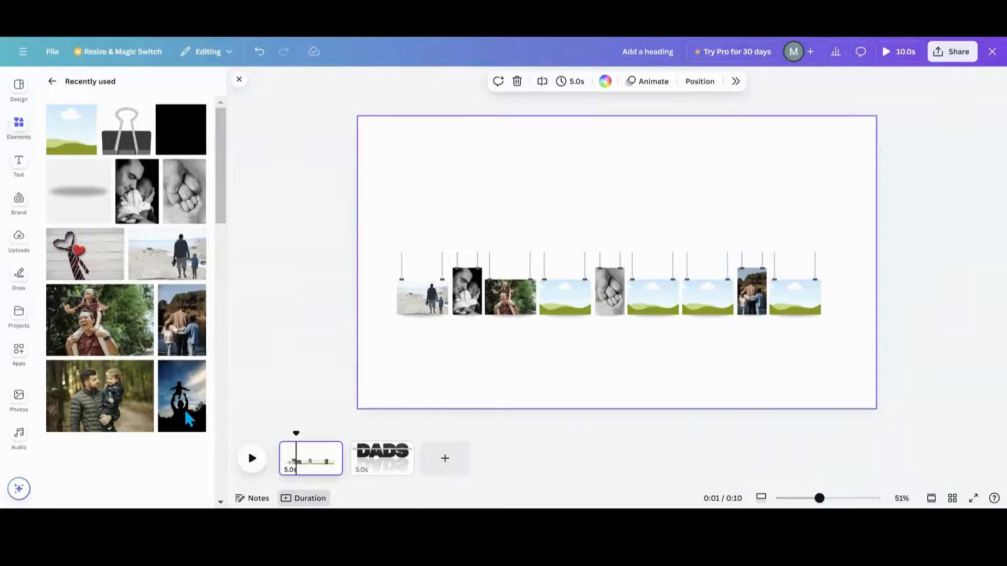
{"action": "left_click_drag", "start_coordinate": [54, 418], "coordinate": [555, 299]}
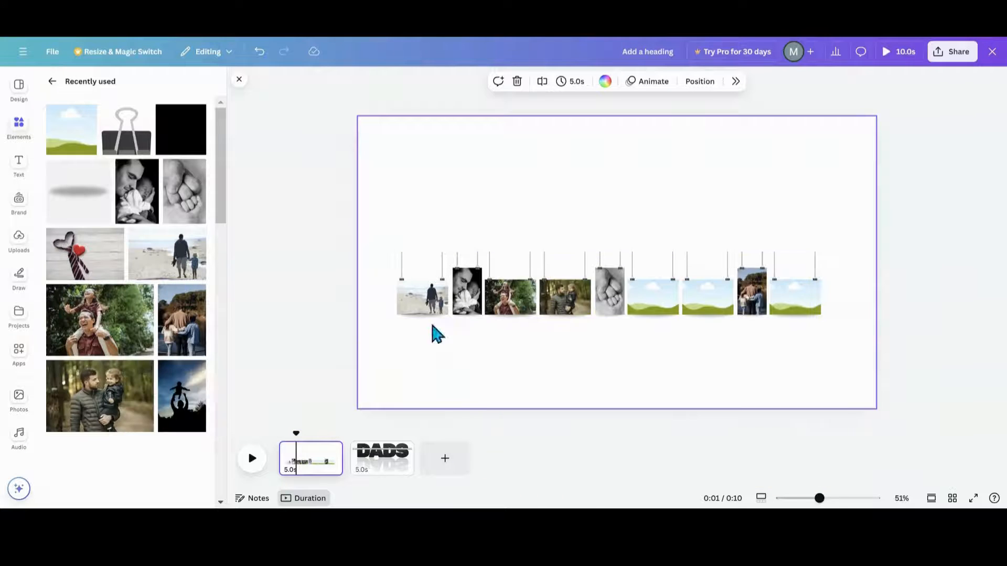
Fill the remaining sixth, seventh and ninth frames with three more father-and-child photos from the recently used items
{"action": "scroll", "coordinate": [152, 361], "scroll_direction": "down", "scroll_amount": 5}
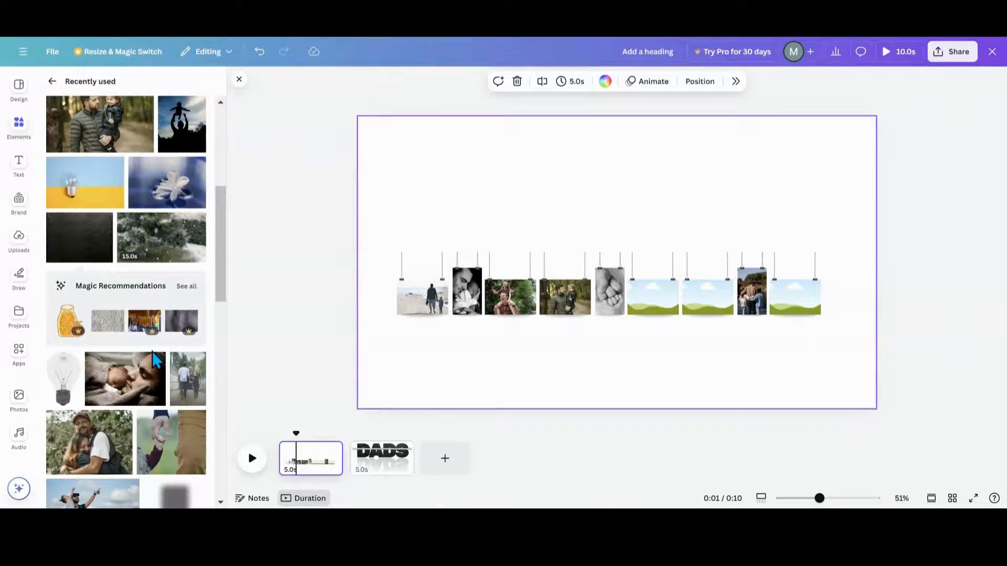
{"action": "left_click_drag", "start_coordinate": [152, 352], "coordinate": [556, 335]}
{"action": "left_click_drag", "start_coordinate": [89, 442], "coordinate": [707, 315]}
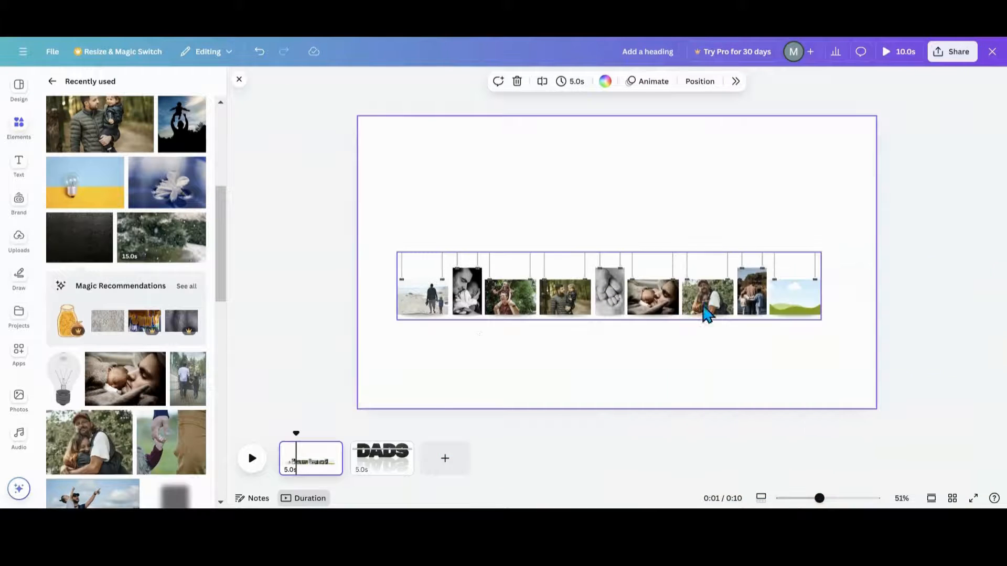
{"action": "scroll", "coordinate": [69, 430], "scroll_direction": "down", "scroll_amount": 3}
{"action": "left_click_drag", "start_coordinate": [86, 372], "coordinate": [803, 293]}
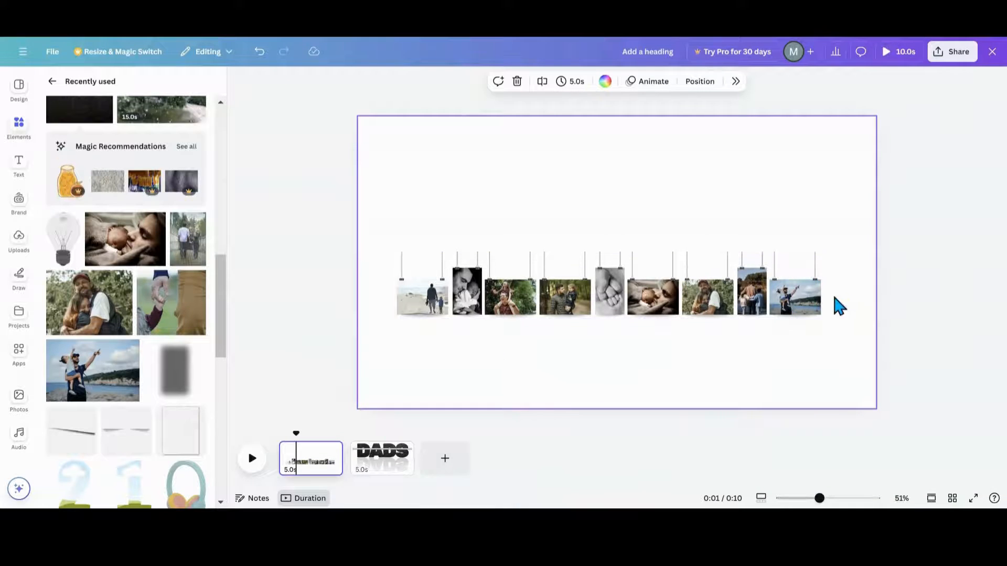
Move the grouped photo row onto the DADS page and delete the emptied first page
{"action": "left_click_drag", "start_coordinate": [692, 307], "coordinate": [523, 309]}
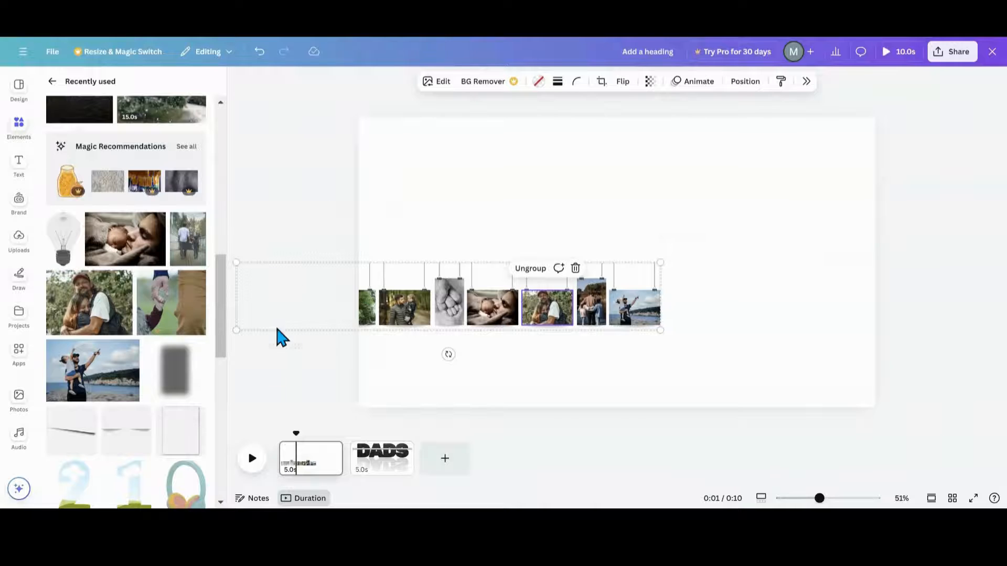
{"action": "left_click_drag", "start_coordinate": [416, 302], "coordinate": [591, 283]}
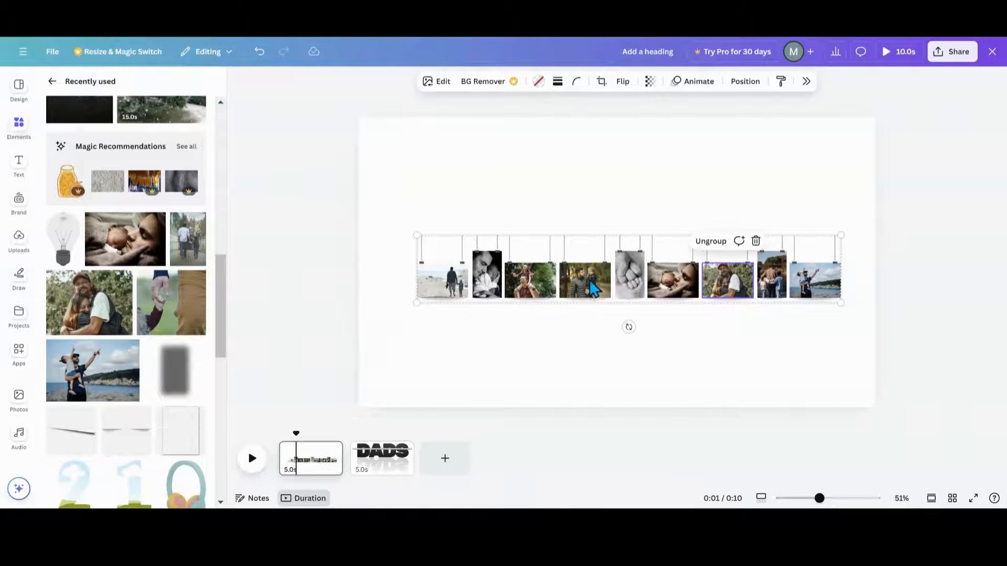
{"action": "left_click_drag", "start_coordinate": [517, 274], "coordinate": [369, 475]}
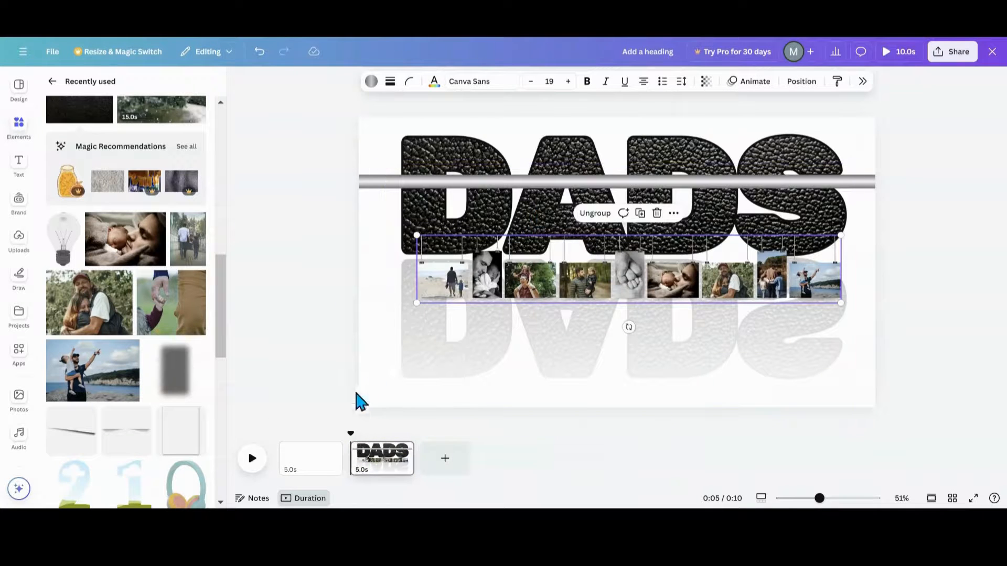
{"action": "left_click", "coordinate": [330, 449]}
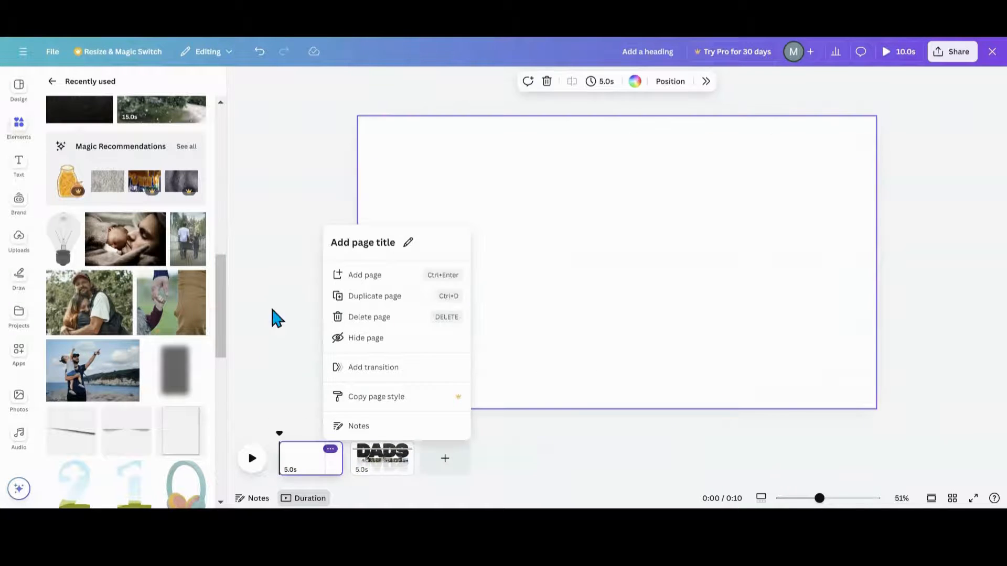
{"action": "left_click", "coordinate": [357, 316]}
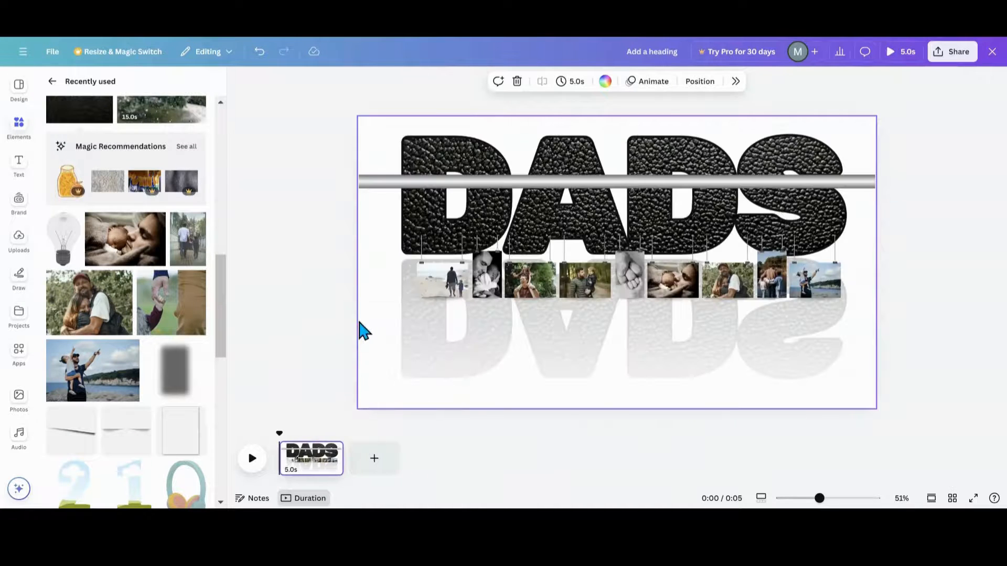
{"action": "double_click", "coordinate": [487, 283]}
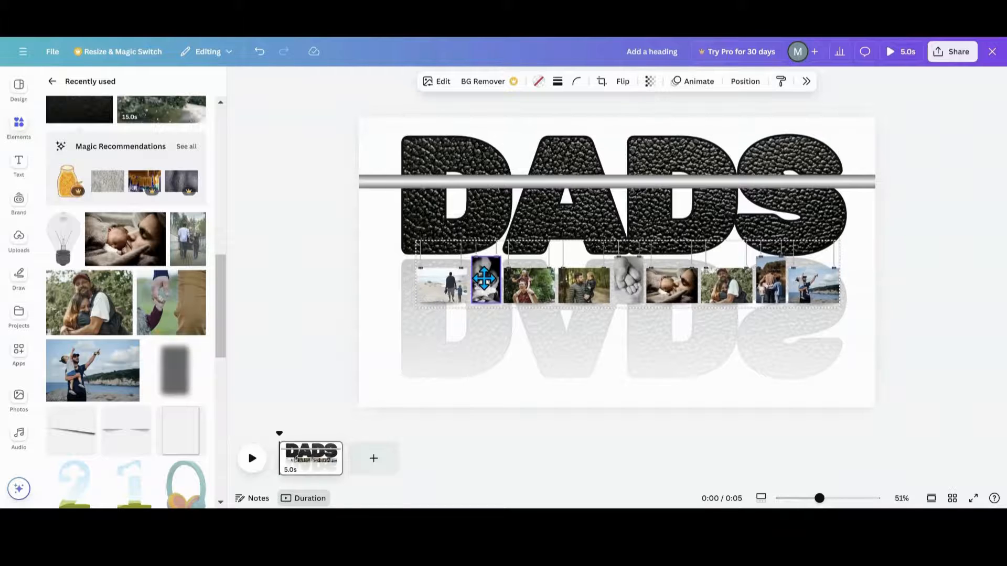
{"action": "left_click_drag", "start_coordinate": [482, 280], "coordinate": [485, 289]}
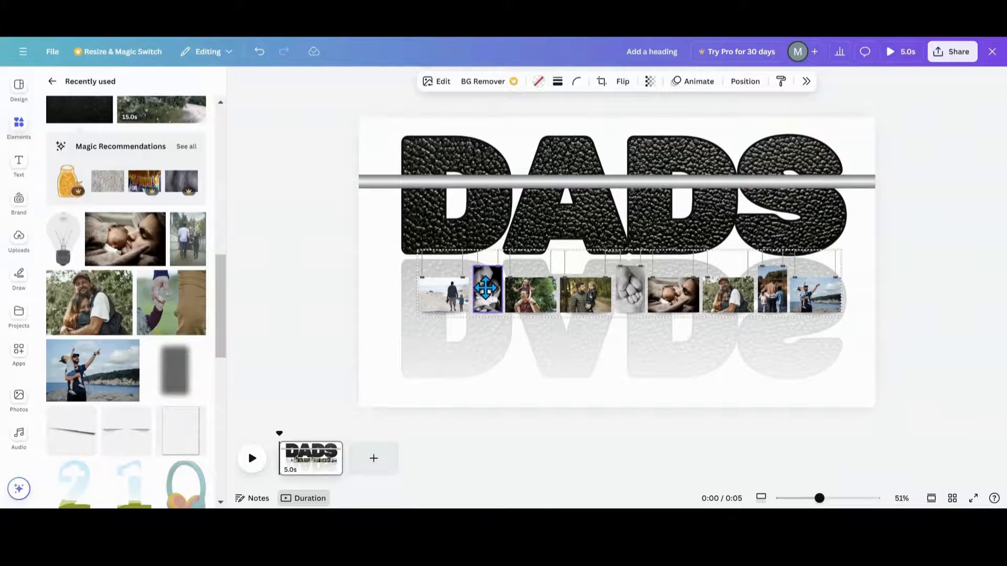
{"action": "left_click", "coordinate": [259, 51]}
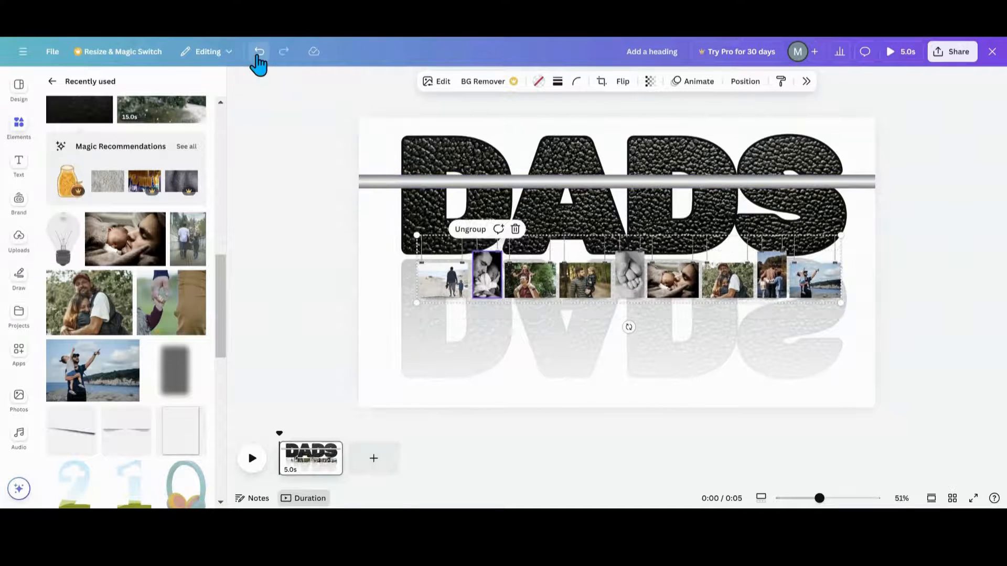
Undo the page deletion and the photo row's transfer, and bring the whole row into view near the first page's centre
{"action": "left_click", "coordinate": [259, 52]}
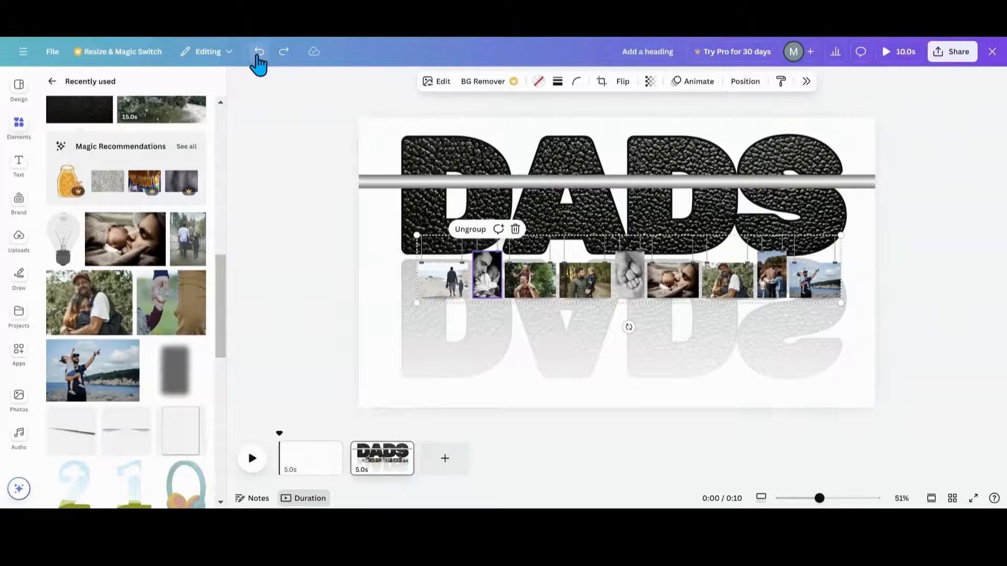
{"action": "left_click", "coordinate": [259, 52]}
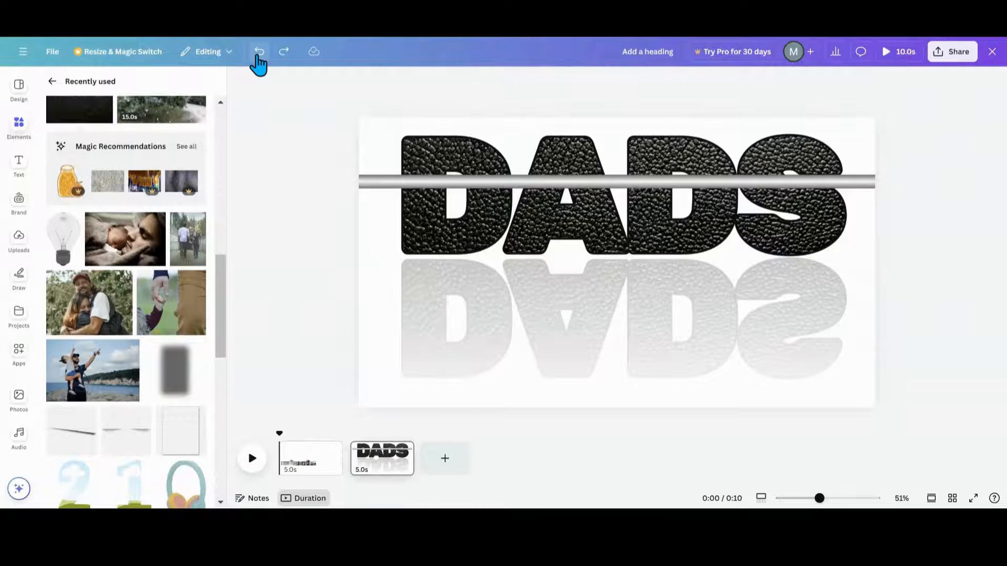
{"action": "left_click", "coordinate": [293, 461]}
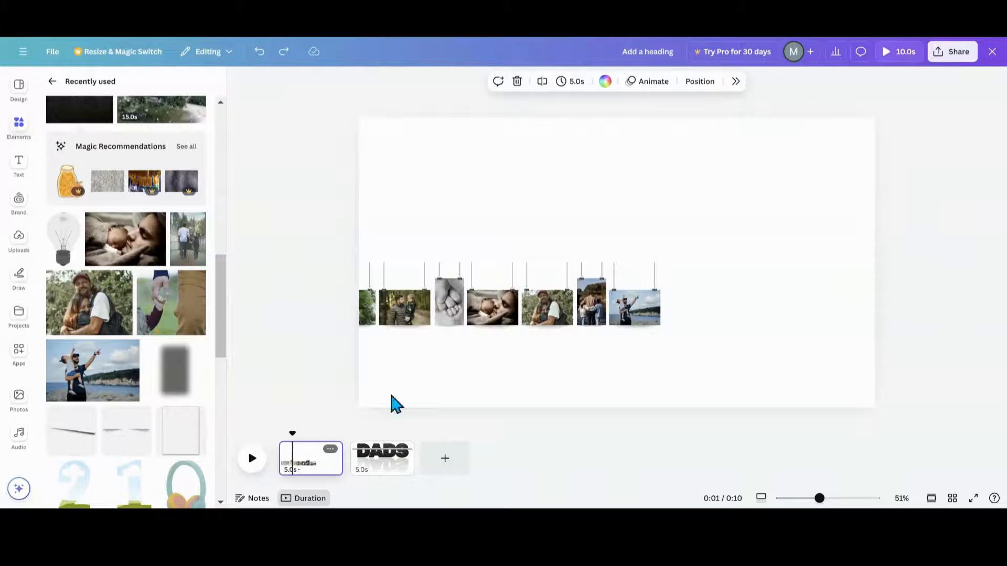
{"action": "left_click_drag", "start_coordinate": [539, 308], "coordinate": [700, 255]}
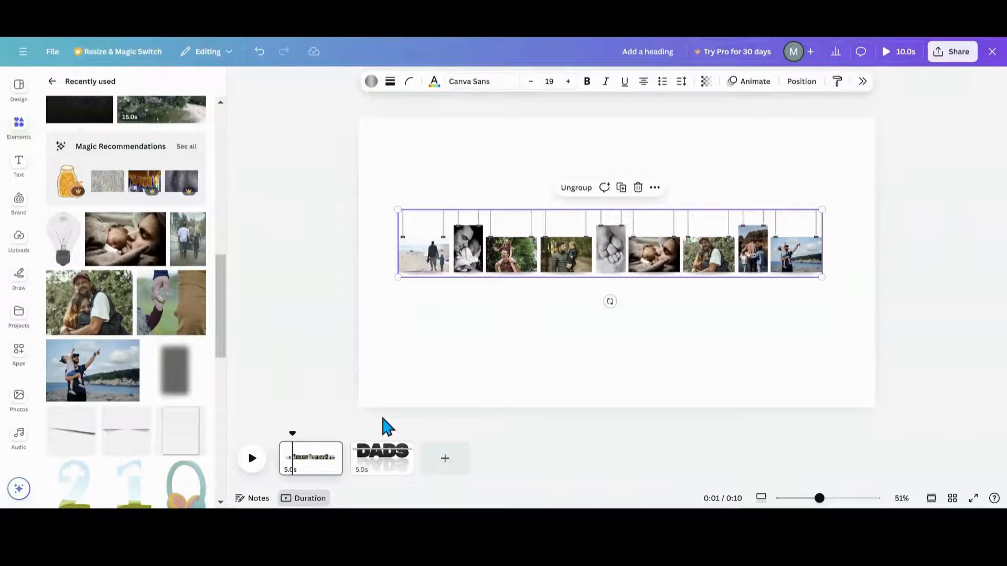
{"action": "left_click_drag", "start_coordinate": [446, 244], "coordinate": [470, 260]}
Add the recently used square, shrink it to a small rectangle and place it at the left end of the photo row
{"action": "scroll", "coordinate": [50, 296], "scroll_direction": "up", "scroll_amount": 10}
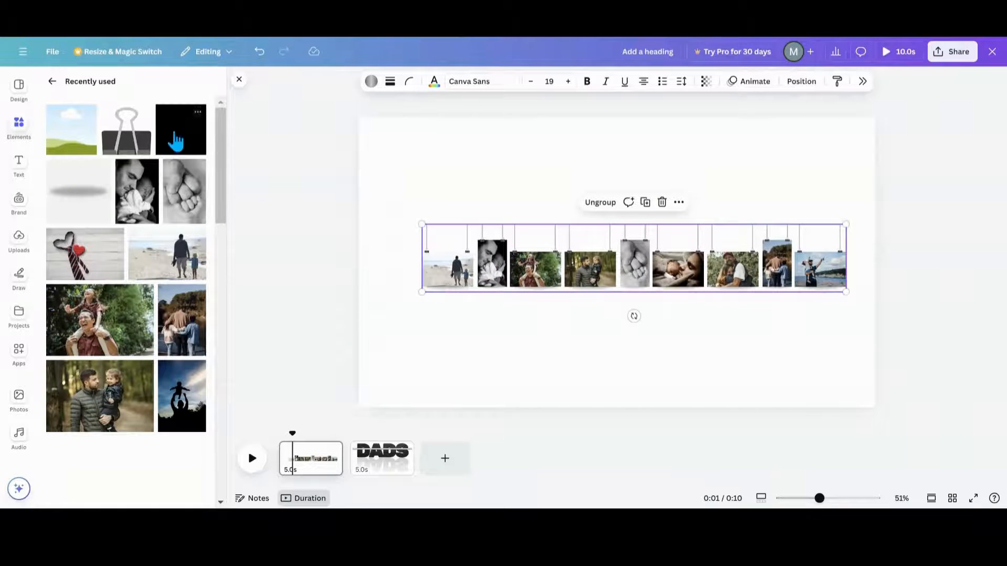
{"action": "left_click", "coordinate": [174, 141]}
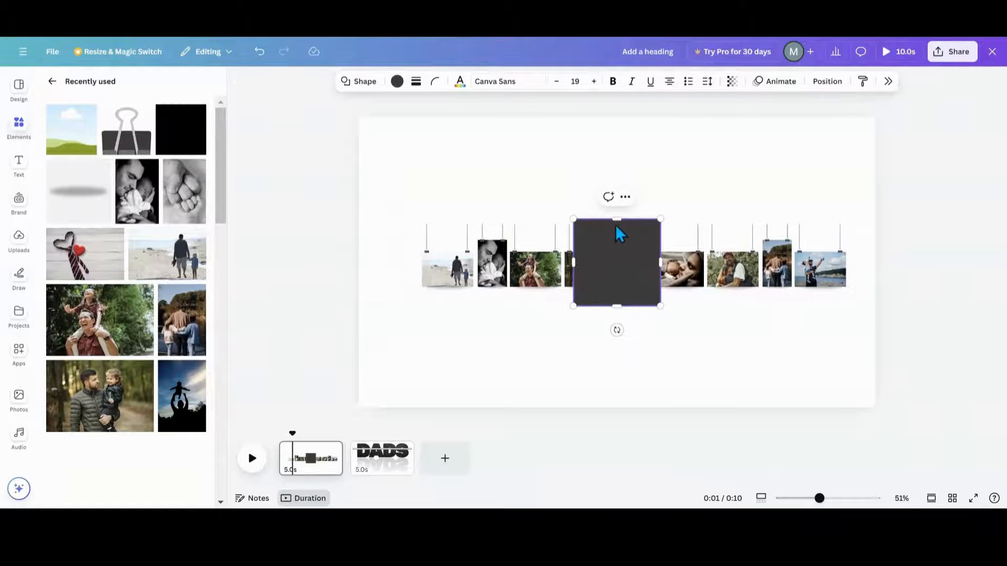
{"action": "left_click_drag", "start_coordinate": [617, 219], "coordinate": [425, 304]}
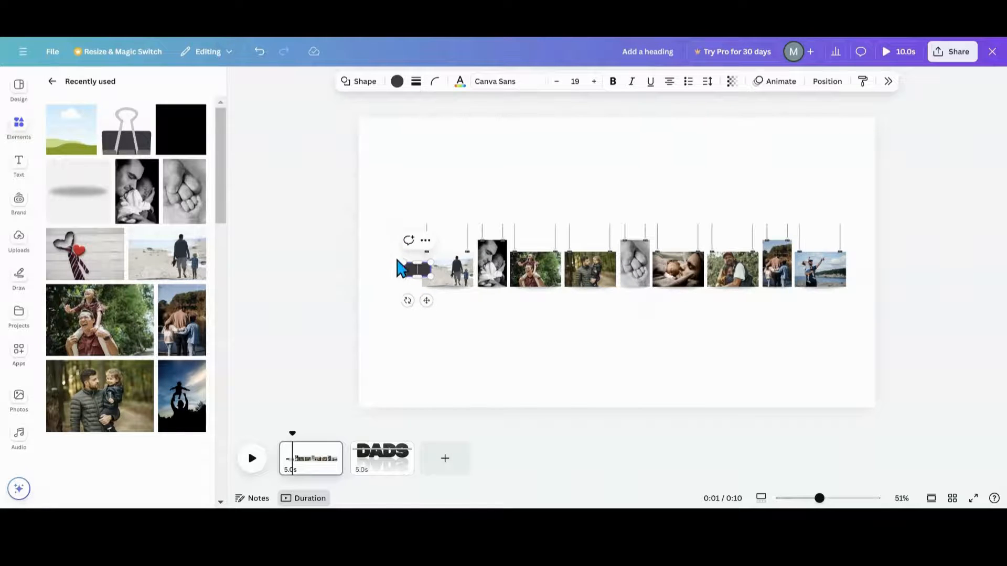
{"action": "left_click", "coordinate": [400, 344]}
{"action": "left_click", "coordinate": [409, 279]}
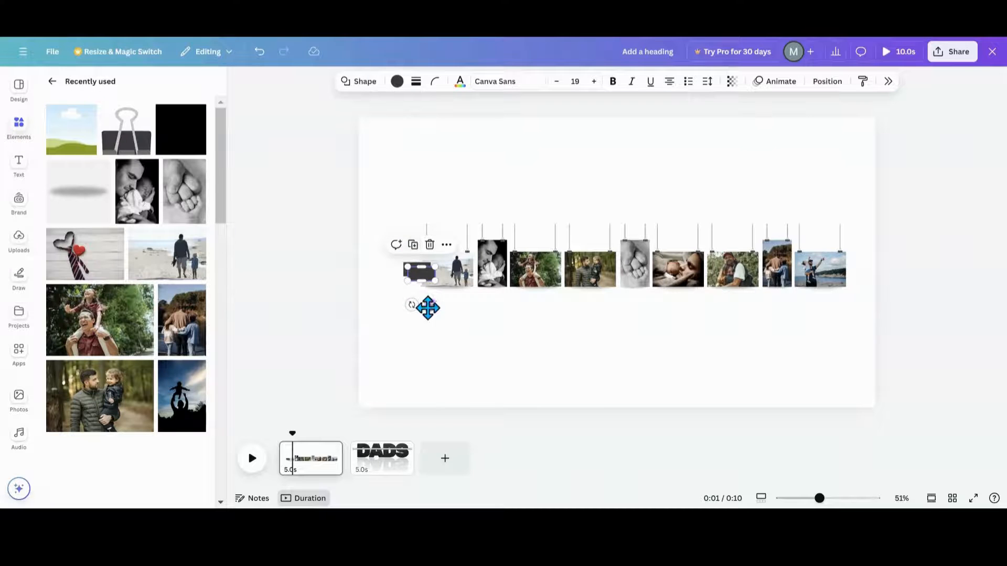
Place a copy of the small rectangle at the right end of the photo row and group everything together
{"action": "left_click_drag", "start_coordinate": [431, 304], "coordinate": [852, 301]}
{"action": "left_click_drag", "start_coordinate": [371, 188], "coordinate": [864, 291]}
{"action": "left_click", "coordinate": [606, 203]}
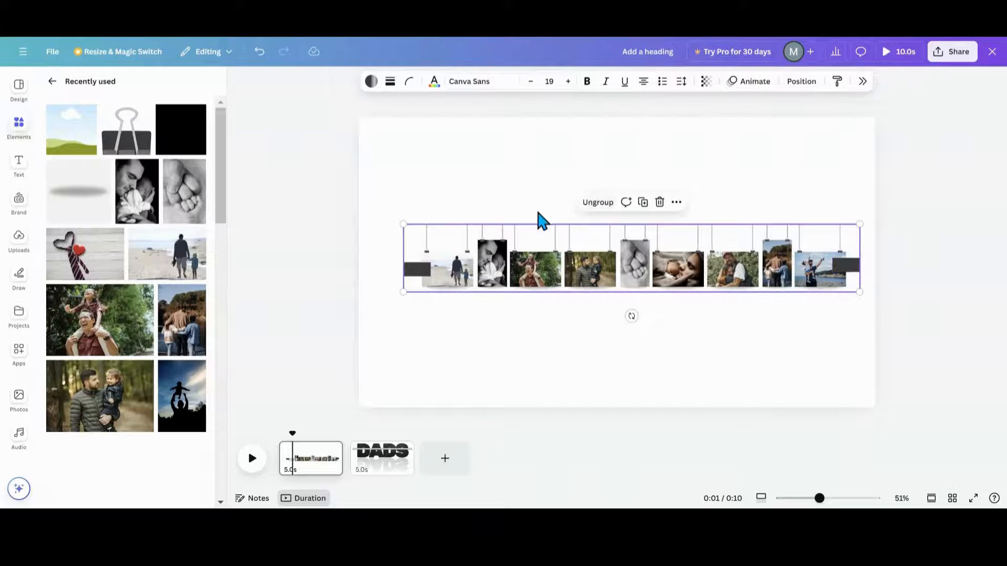
Set both end rectangles in the group to no colour so they act as invisible handles
{"action": "left_click", "coordinate": [425, 275]}
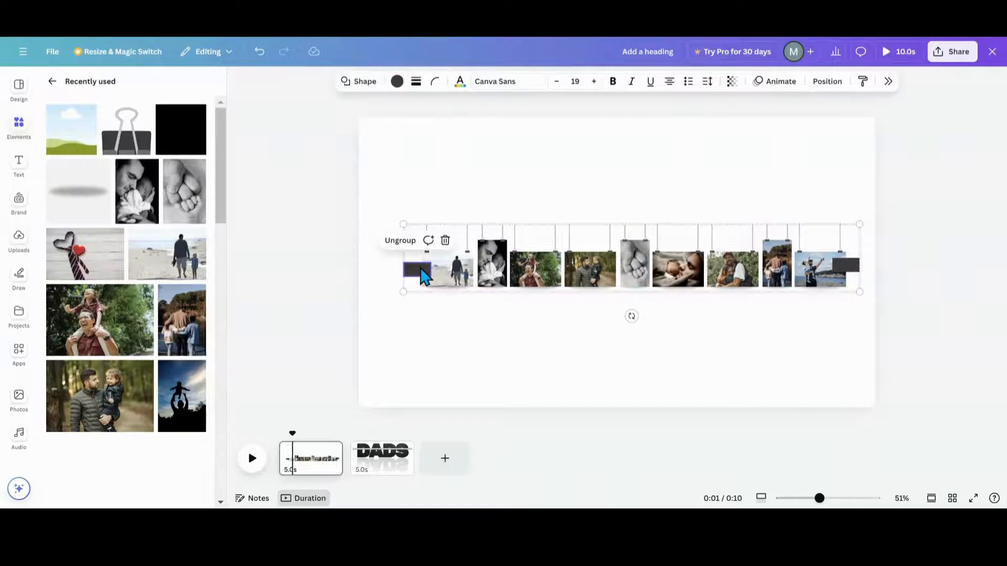
{"action": "left_click", "coordinate": [397, 81]}
{"action": "left_click", "coordinate": [370, 124]}
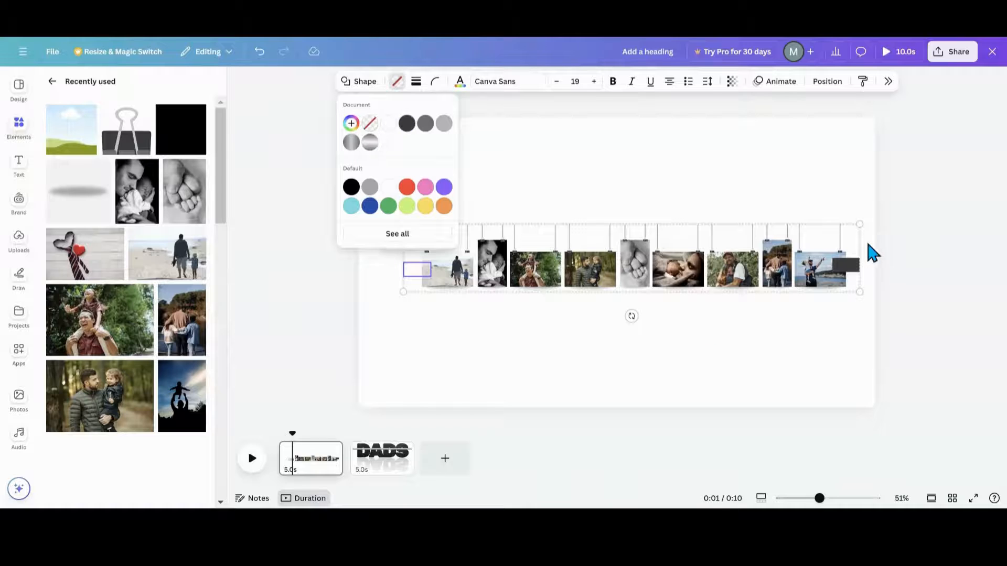
{"action": "left_click", "coordinate": [858, 274]}
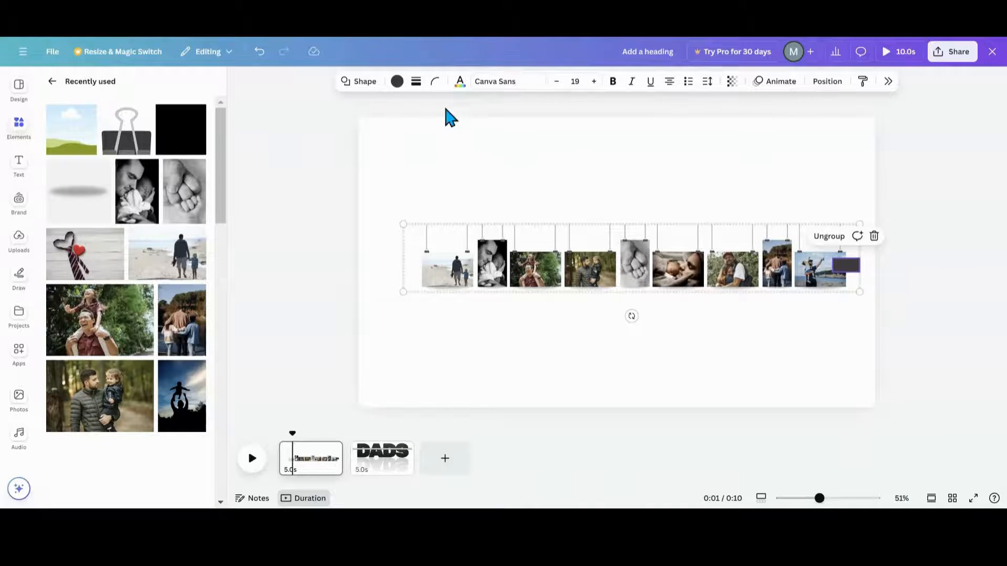
{"action": "left_click", "coordinate": [397, 81]}
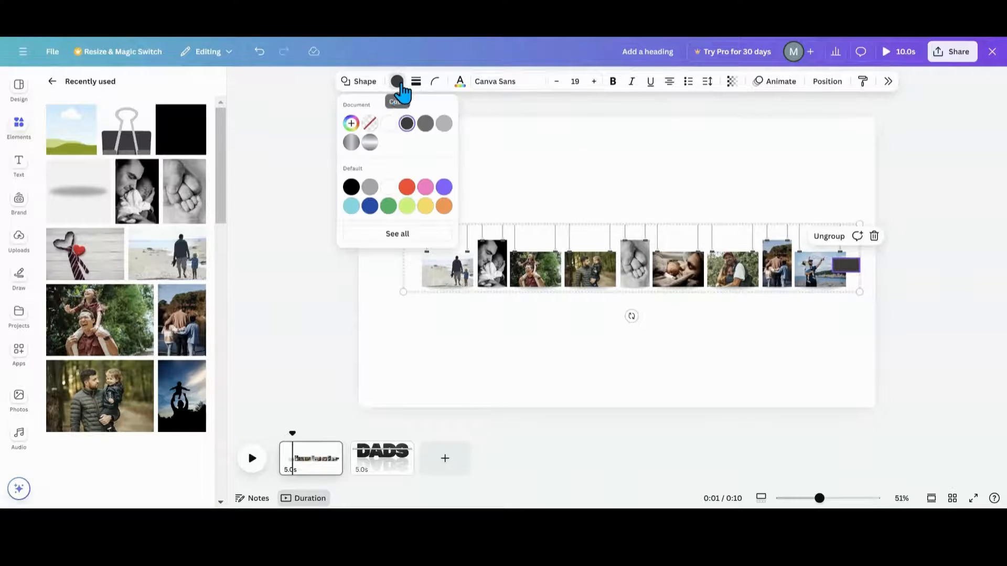
{"action": "left_click", "coordinate": [369, 125]}
{"action": "left_click", "coordinate": [480, 322]}
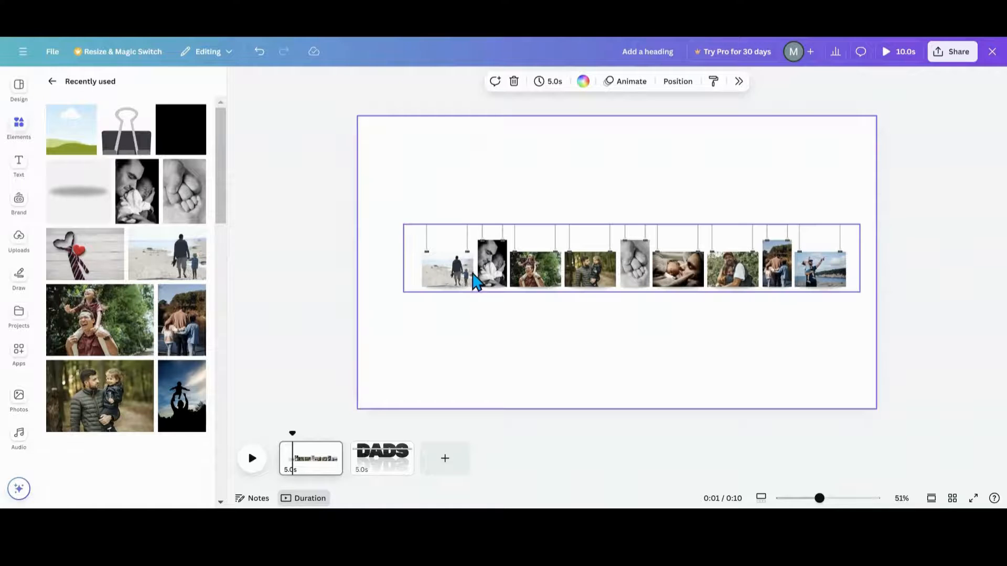
Test the invisible handle by sliding the photo row off the page's left edge and pulling it back
{"action": "left_click_drag", "start_coordinate": [476, 281], "coordinate": [283, 279]}
{"action": "left_click_drag", "start_coordinate": [636, 253], "coordinate": [331, 250]}
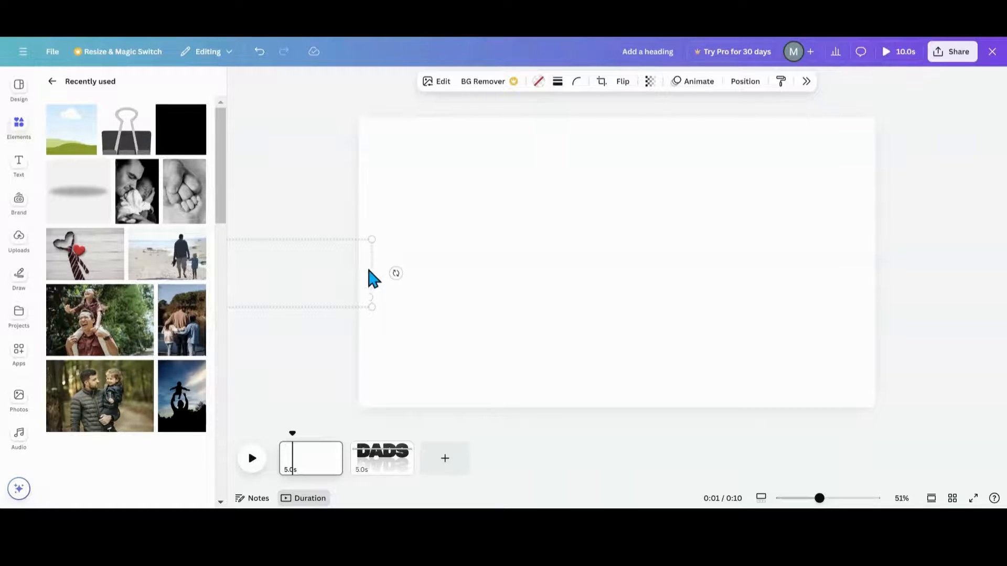
{"action": "left_click_drag", "start_coordinate": [324, 269], "coordinate": [579, 256]}
{"action": "left_click_drag", "start_coordinate": [456, 266], "coordinate": [576, 264]}
{"action": "left_click_drag", "start_coordinate": [503, 261], "coordinate": [612, 254]}
Move the grouped photo row with its invisible handles onto the DADS page and delete the emptied first page
{"action": "left_click_drag", "start_coordinate": [556, 278], "coordinate": [399, 467]}
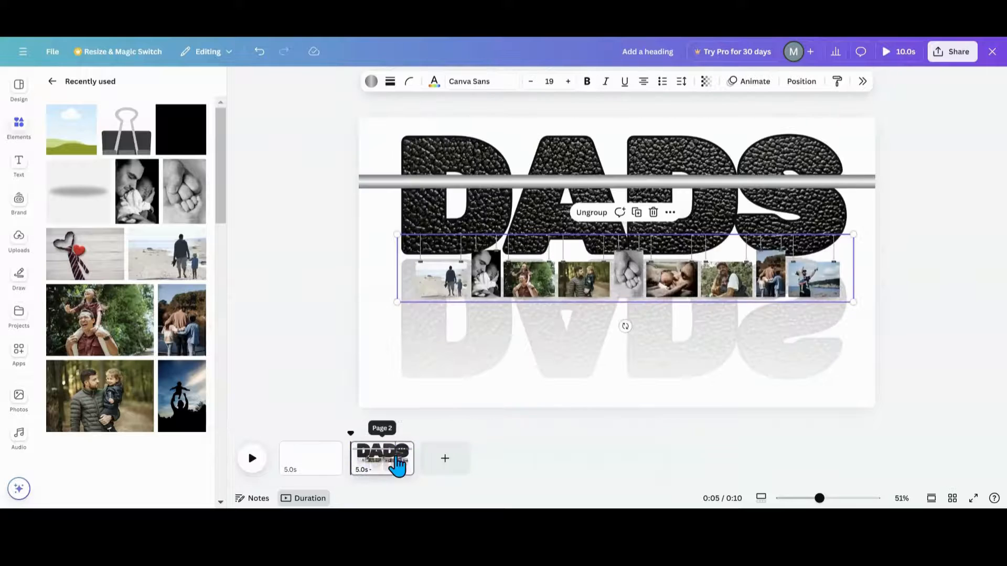
{"action": "left_click", "coordinate": [330, 458]}
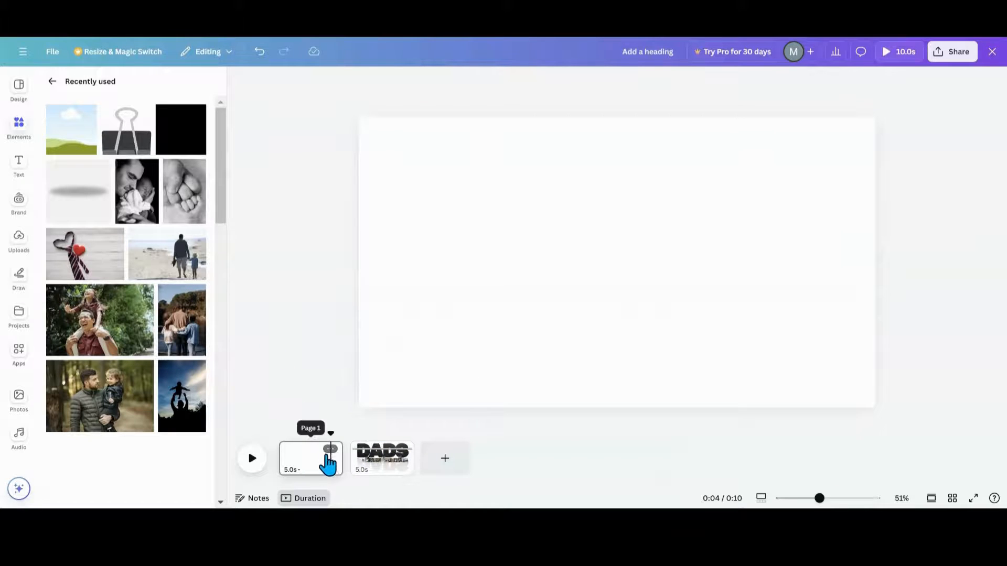
{"action": "left_click", "coordinate": [330, 450]}
{"action": "left_click", "coordinate": [389, 302]}
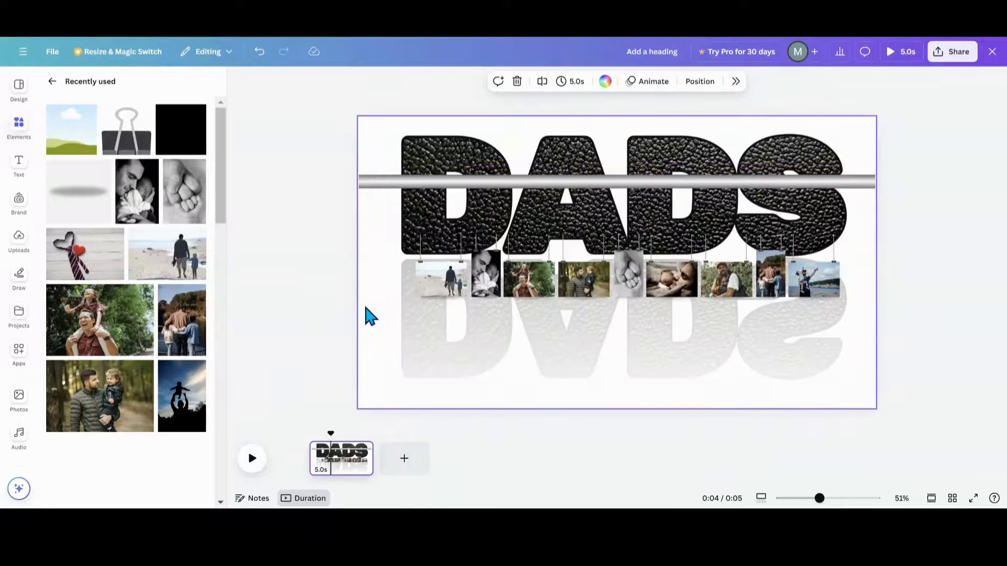
Enlarge the photo row until its strings reach the metallic rod and the photos hang near the page's lower edge
{"action": "left_click_drag", "start_coordinate": [479, 274], "coordinate": [460, 296]}
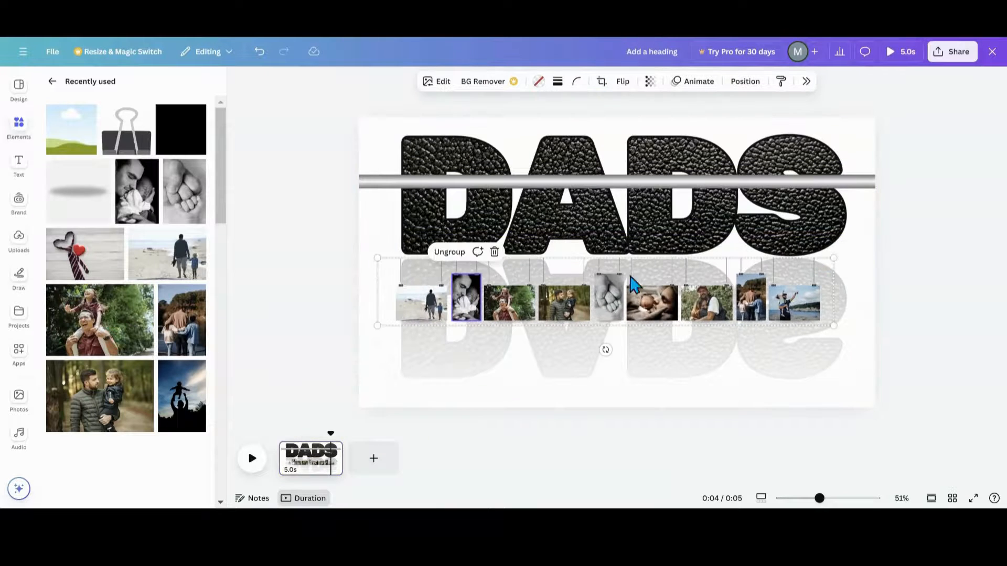
{"action": "left_click_drag", "start_coordinate": [833, 258], "coordinate": [947, 184]}
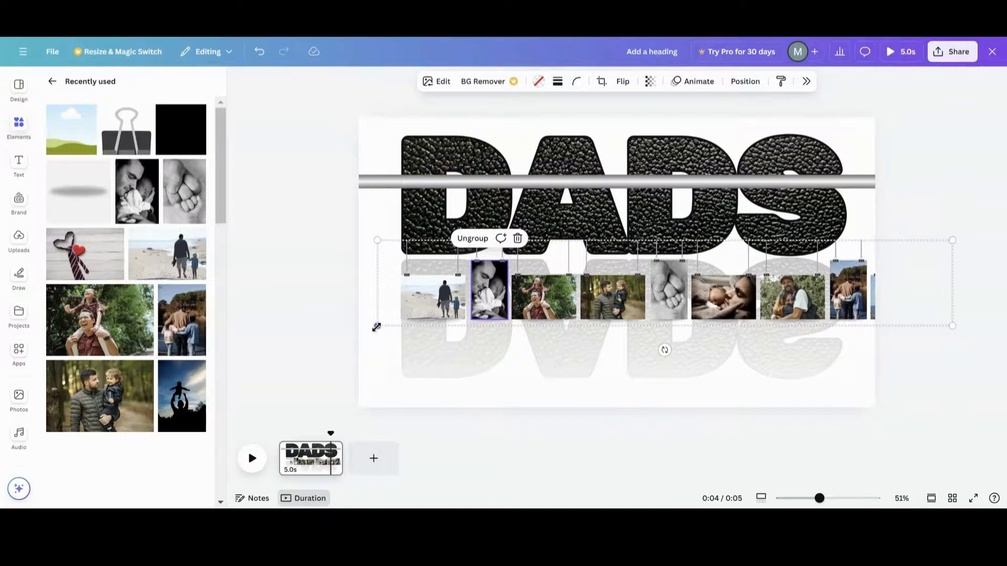
{"action": "left_click_drag", "start_coordinate": [377, 327], "coordinate": [607, 295]}
{"action": "left_click_drag", "start_coordinate": [402, 328], "coordinate": [242, 394]}
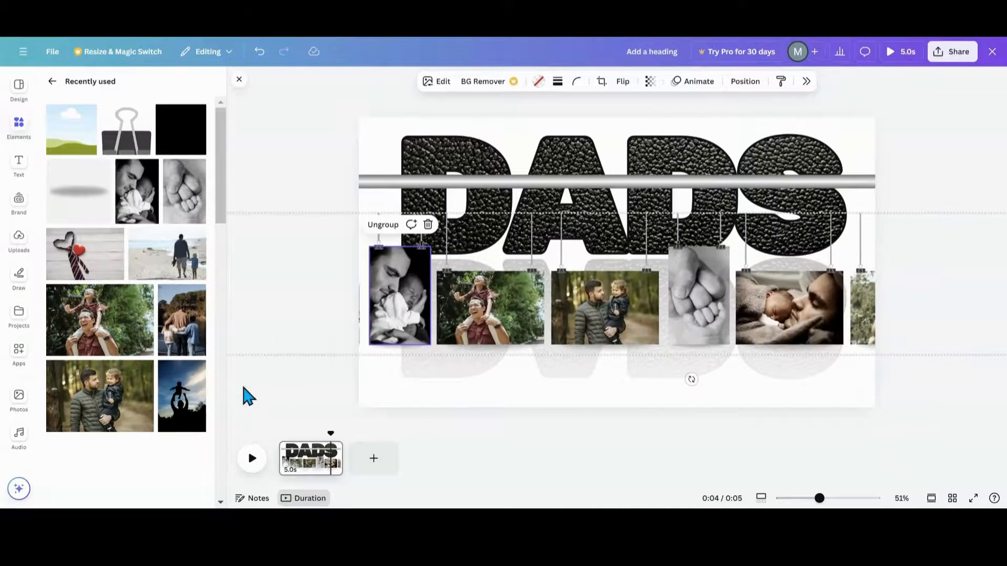
{"action": "left_click_drag", "start_coordinate": [431, 309], "coordinate": [641, 298]}
{"action": "left_click_drag", "start_coordinate": [444, 333], "coordinate": [543, 318]}
{"action": "left_click_drag", "start_coordinate": [391, 357], "coordinate": [225, 407]}
{"action": "left_click_drag", "start_coordinate": [381, 344], "coordinate": [463, 324]}
{"action": "left_click_drag", "start_coordinate": [320, 364], "coordinate": [205, 407]}
{"action": "left_click_drag", "start_coordinate": [394, 325], "coordinate": [487, 315]}
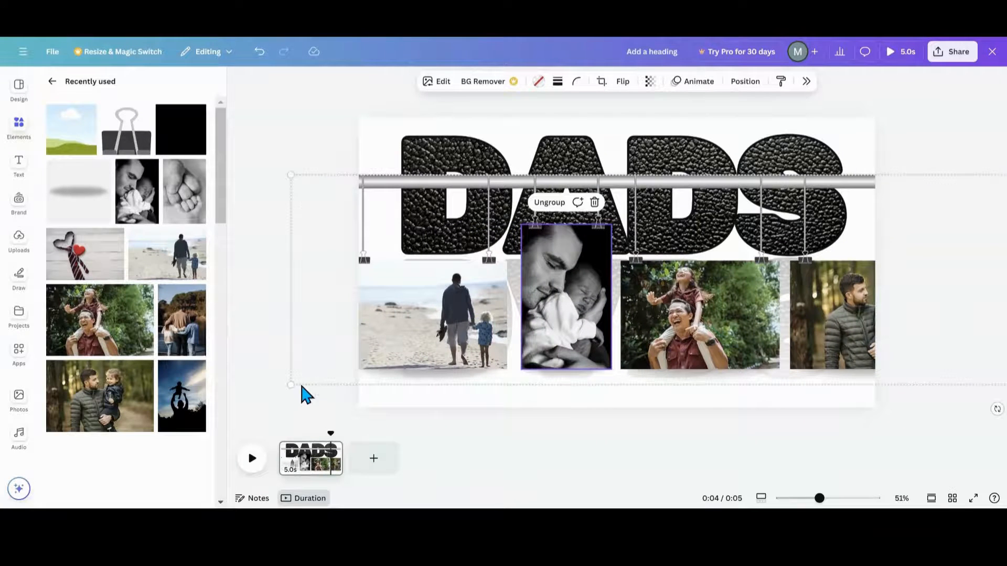
{"action": "left_click_drag", "start_coordinate": [291, 381], "coordinate": [229, 412]}
{"action": "left_click_drag", "start_coordinate": [431, 327], "coordinate": [515, 328]}
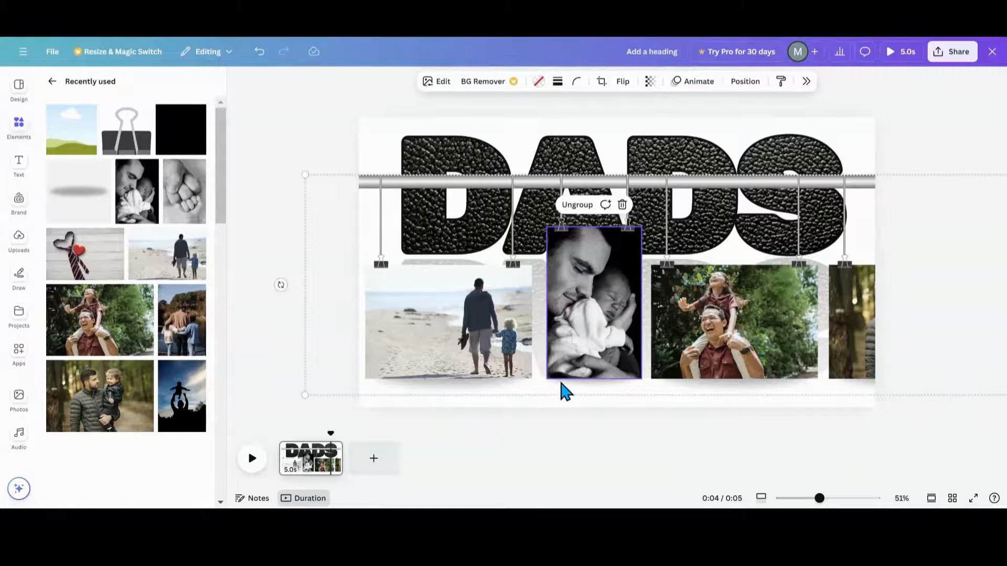
Slide the photo row off the page's right edge, leaving only its invisible left handle on the page
{"action": "left_click_drag", "start_coordinate": [471, 333], "coordinate": [883, 332]}
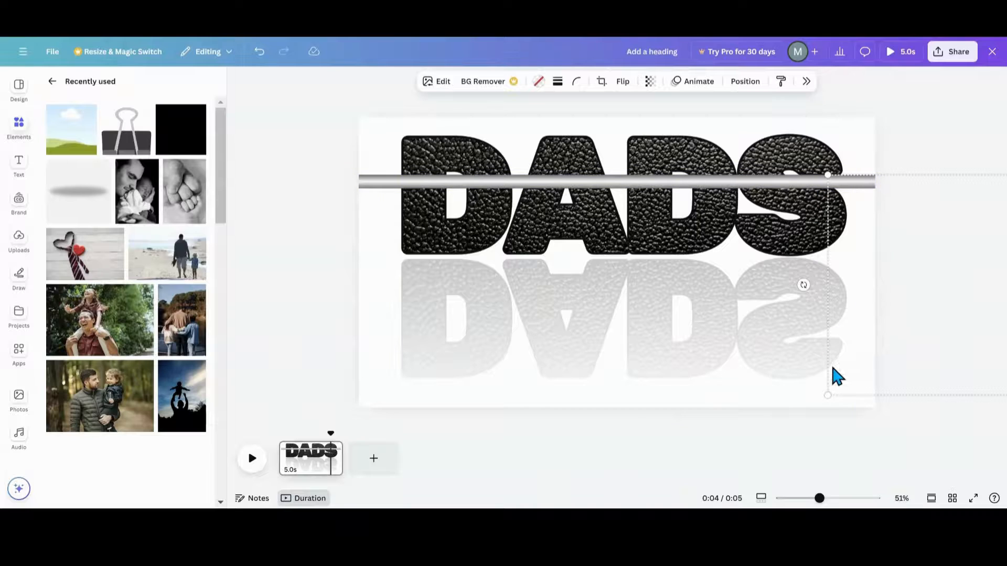
{"action": "mouse_move", "coordinate": [863, 359]}
{"action": "left_mouse_down"}
{"action": "mouse_move", "coordinate": [920, 344]}
{"action": "mouse_move", "coordinate": [879, 353]}
{"action": "left_mouse_up"}
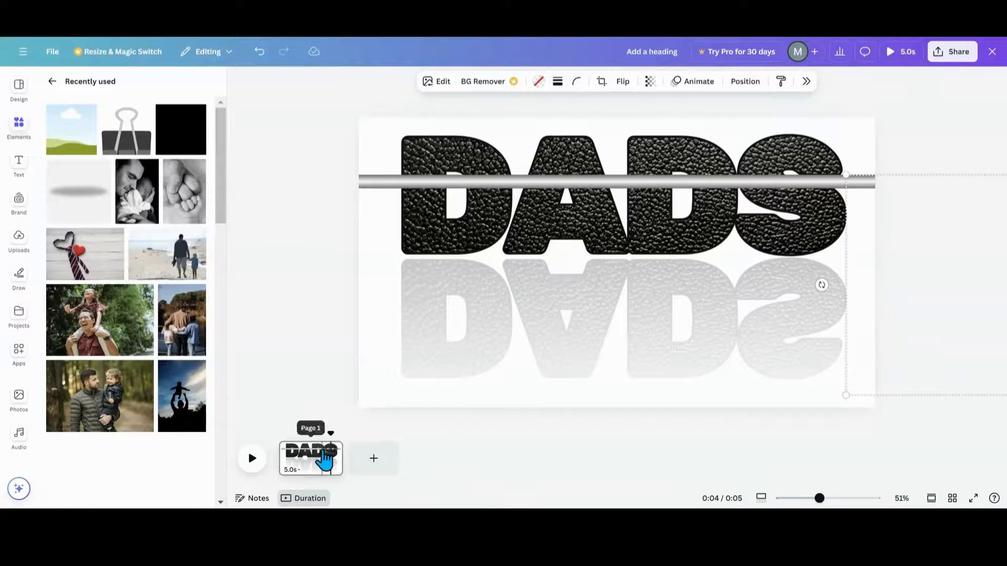
Set the metallic rod's transparency to 0 and close the elements list
{"action": "left_click", "coordinate": [367, 183]}
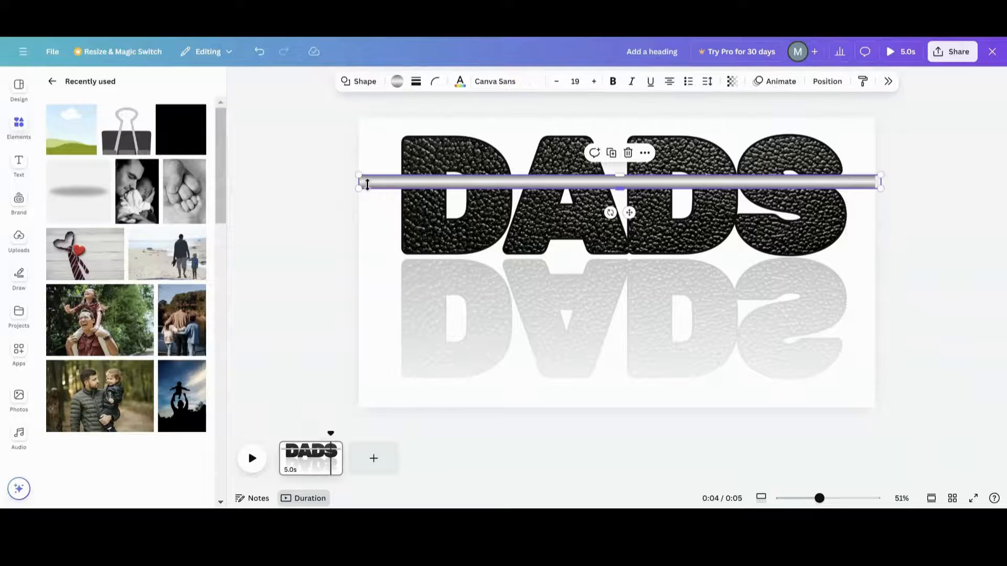
{"action": "left_click", "coordinate": [731, 84]}
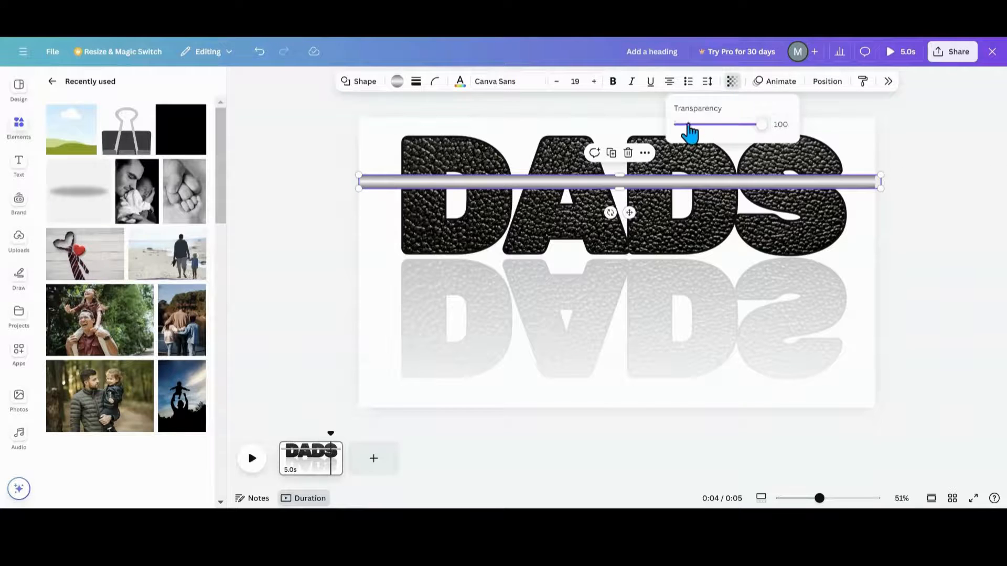
{"action": "left_click_drag", "start_coordinate": [755, 126], "coordinate": [665, 133]}
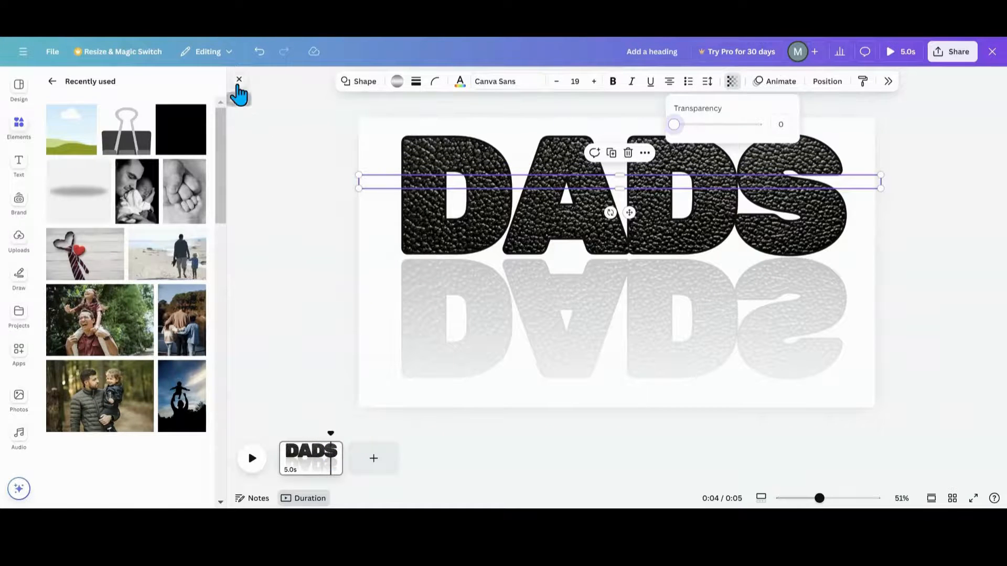
{"action": "left_click", "coordinate": [238, 84]}
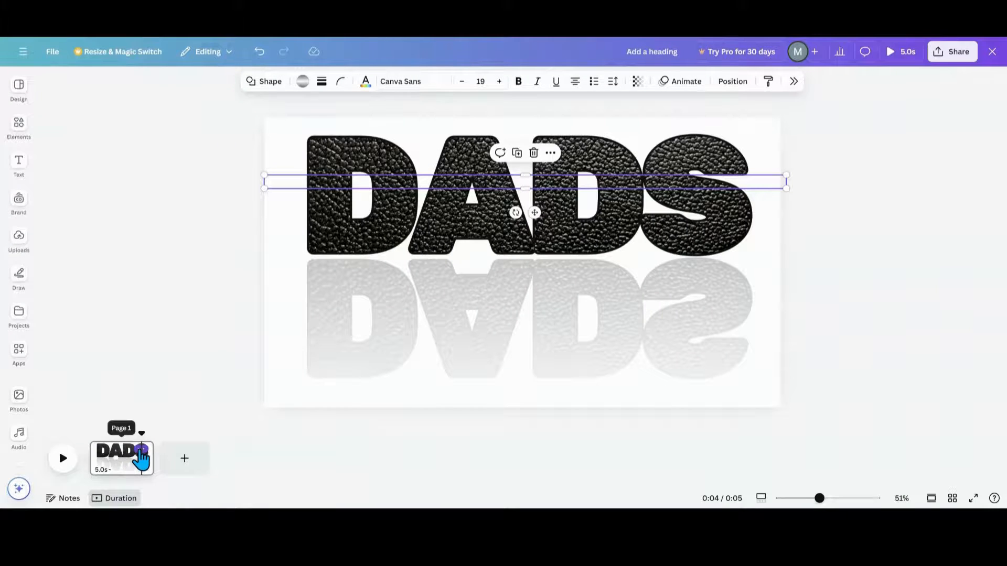
Duplicate the DADS page and set the metallic rod's transparency to 100 on the copy
{"action": "left_click", "coordinate": [140, 450]}
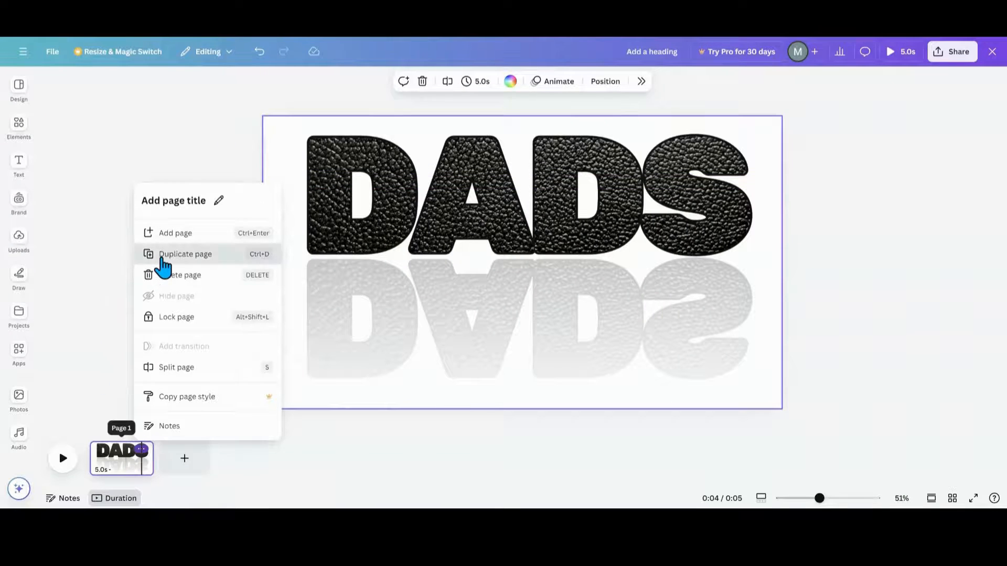
{"action": "left_click", "coordinate": [162, 257]}
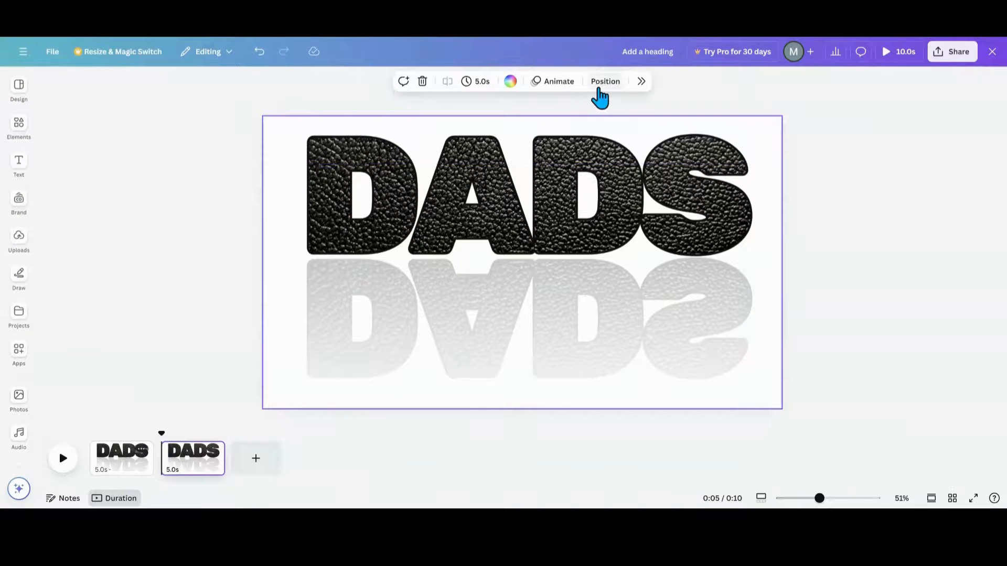
{"action": "left_click", "coordinate": [602, 81]}
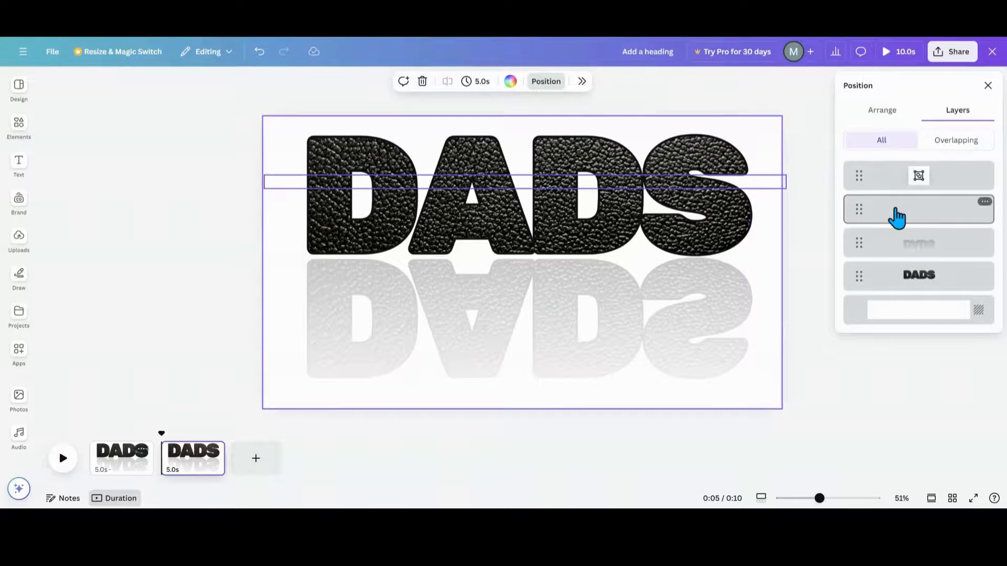
{"action": "left_click", "coordinate": [897, 216]}
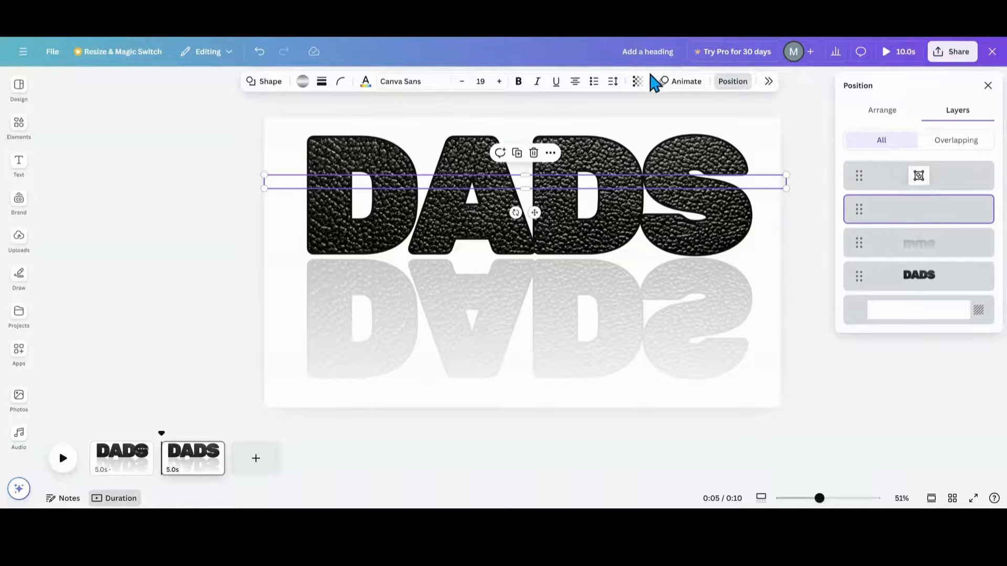
{"action": "left_click", "coordinate": [636, 83]}
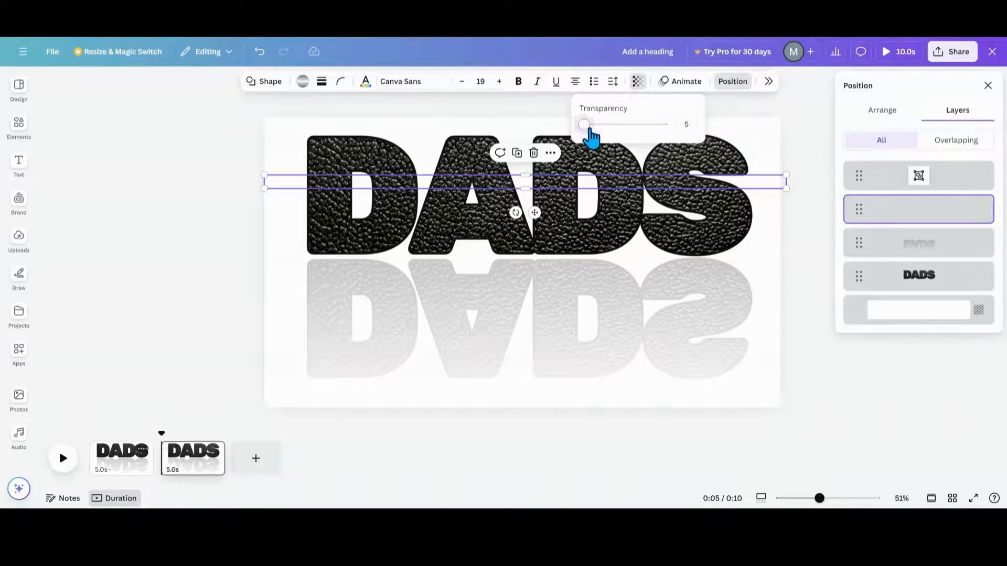
{"action": "left_click_drag", "start_coordinate": [589, 129], "coordinate": [680, 130]}
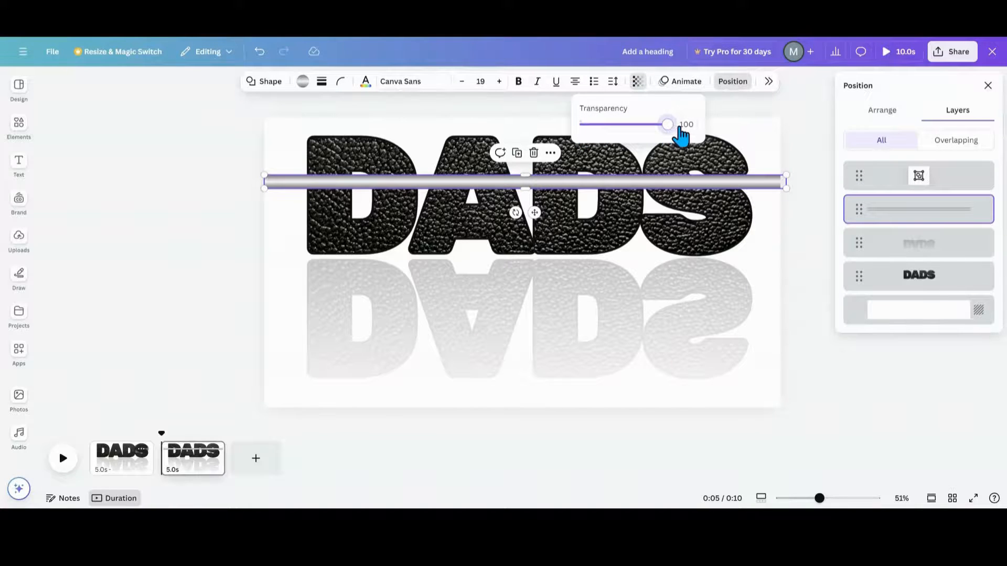
{"action": "left_click", "coordinate": [187, 252]}
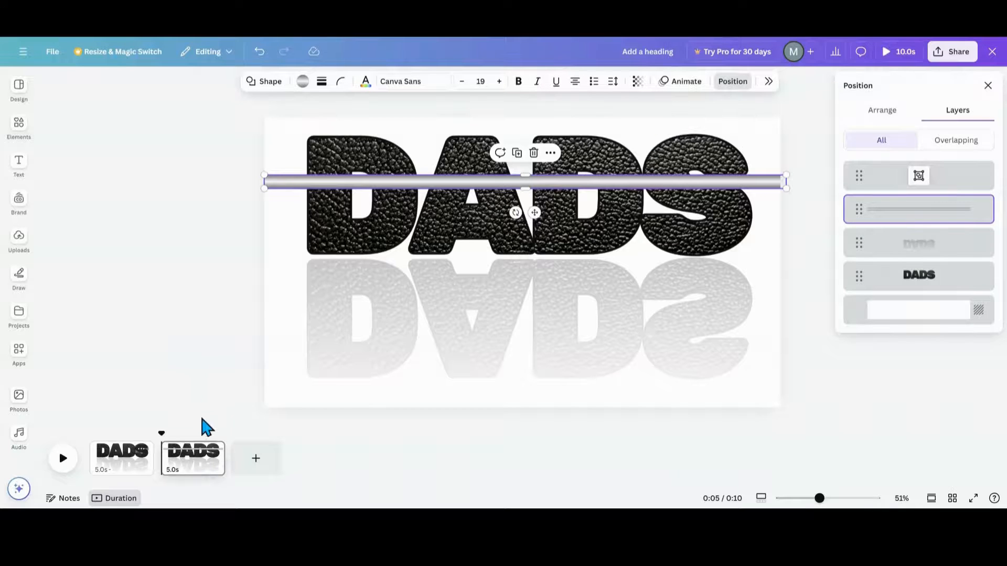
Duplicate page 2 and slide the photo row leftward on the copy until part of the beach photo enters the page
{"action": "left_click", "coordinate": [212, 450]}
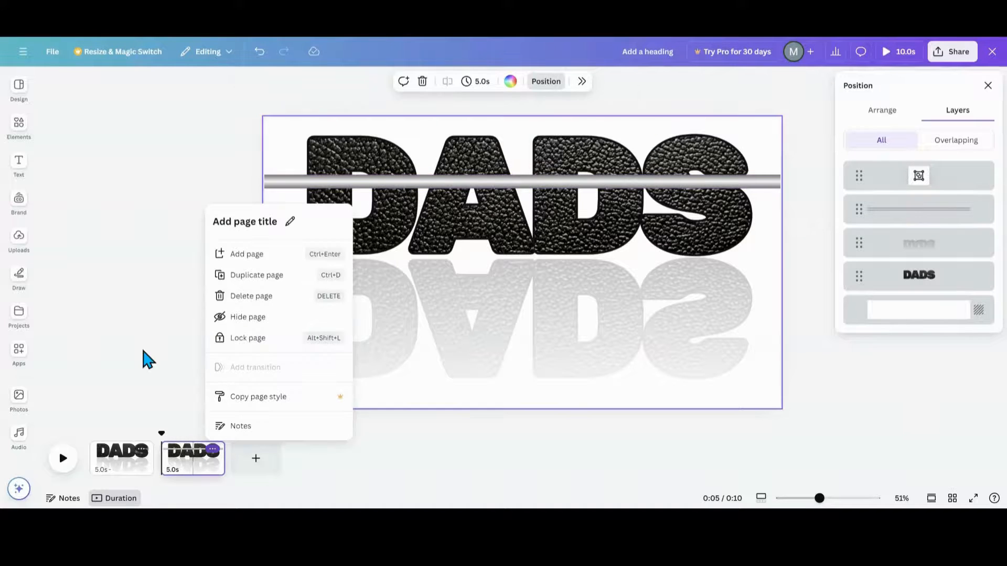
{"action": "left_click", "coordinate": [235, 283]}
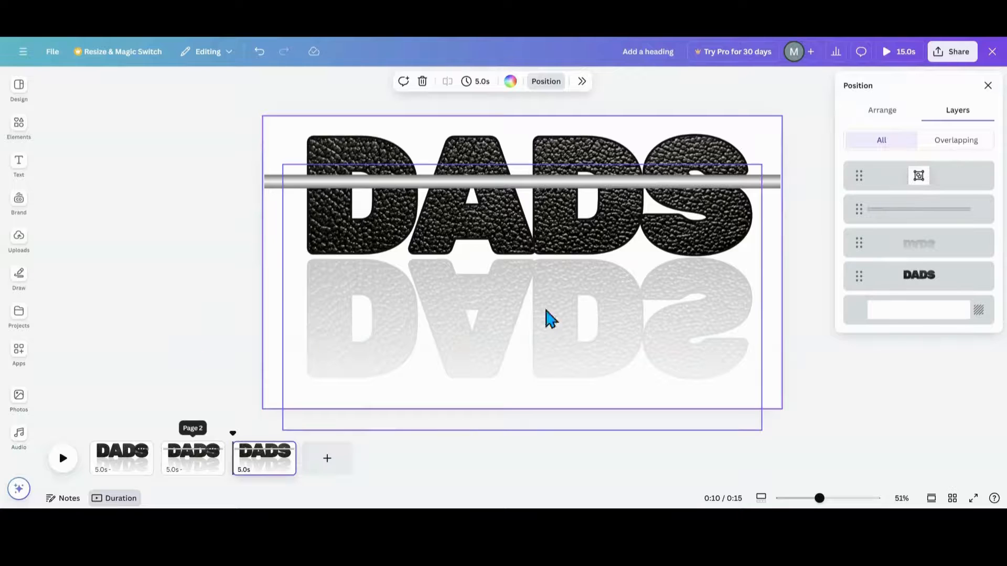
{"action": "left_click_drag", "start_coordinate": [769, 295], "coordinate": [669, 288]}
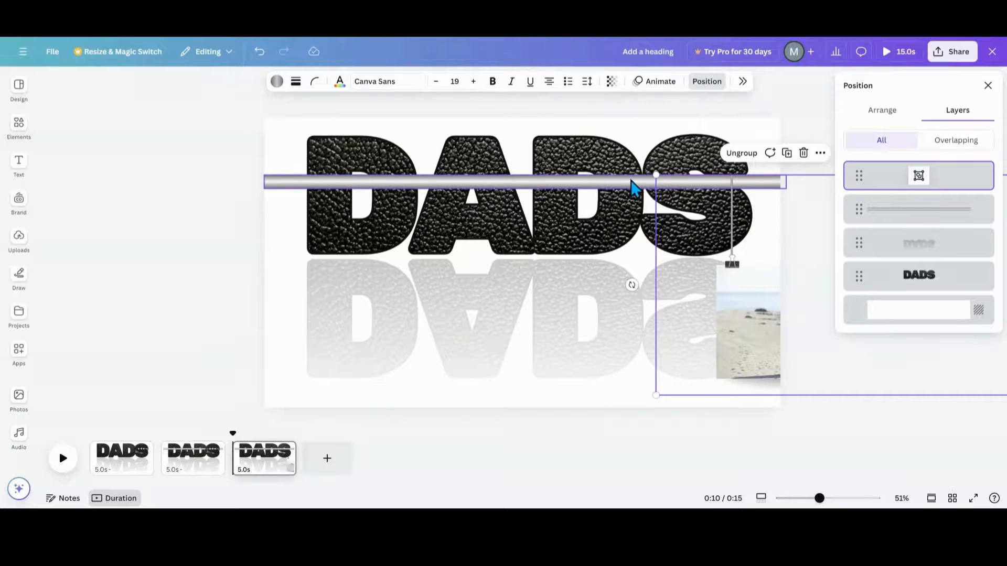
{"action": "left_click_drag", "start_coordinate": [691, 266], "coordinate": [630, 258]}
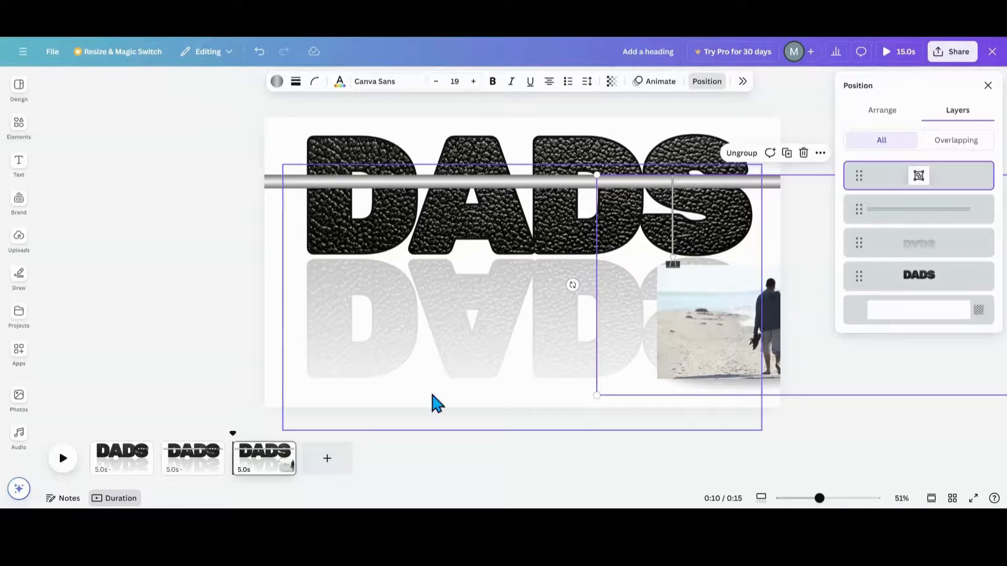
Duplicate page 3 and slide the photo row leftward until the beach photo and the black-and-white baby portrait are fully on the page
{"action": "left_click", "coordinate": [284, 450]}
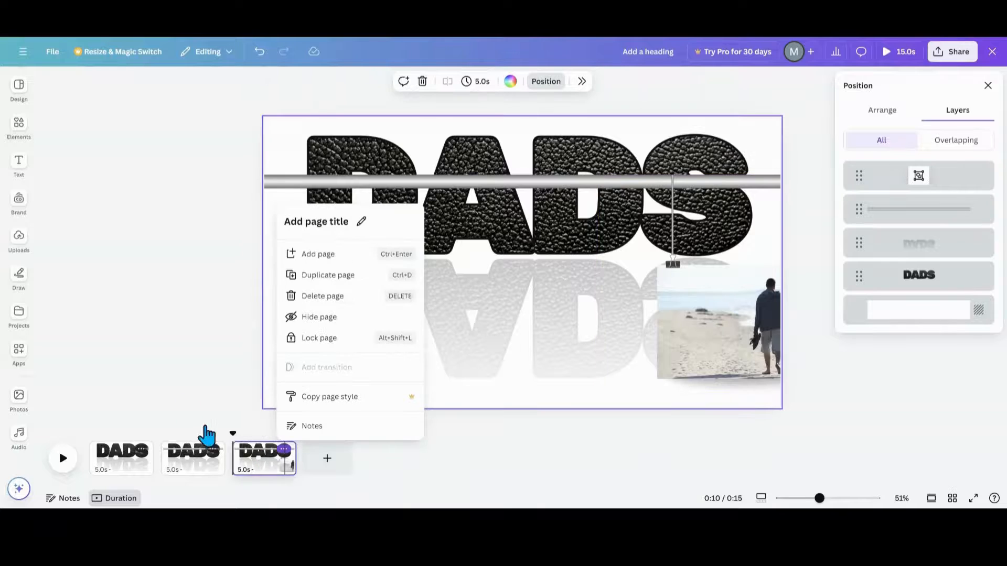
{"action": "left_click", "coordinate": [315, 276]}
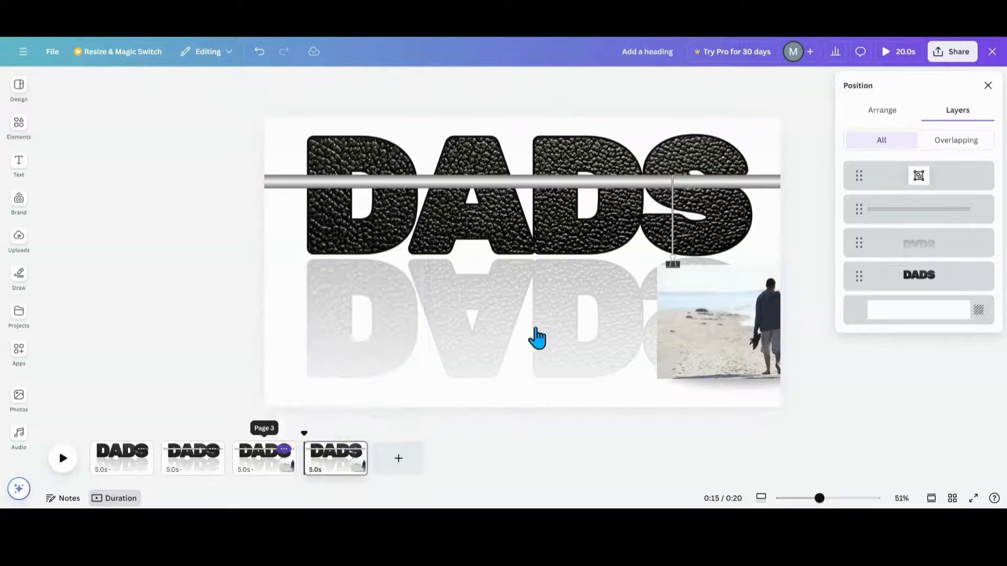
{"action": "left_click_drag", "start_coordinate": [687, 328], "coordinate": [501, 321]}
Duplicate page 4 and slide the photo row leftward until its first three photos fill the page width
{"action": "left_click", "coordinate": [355, 451]}
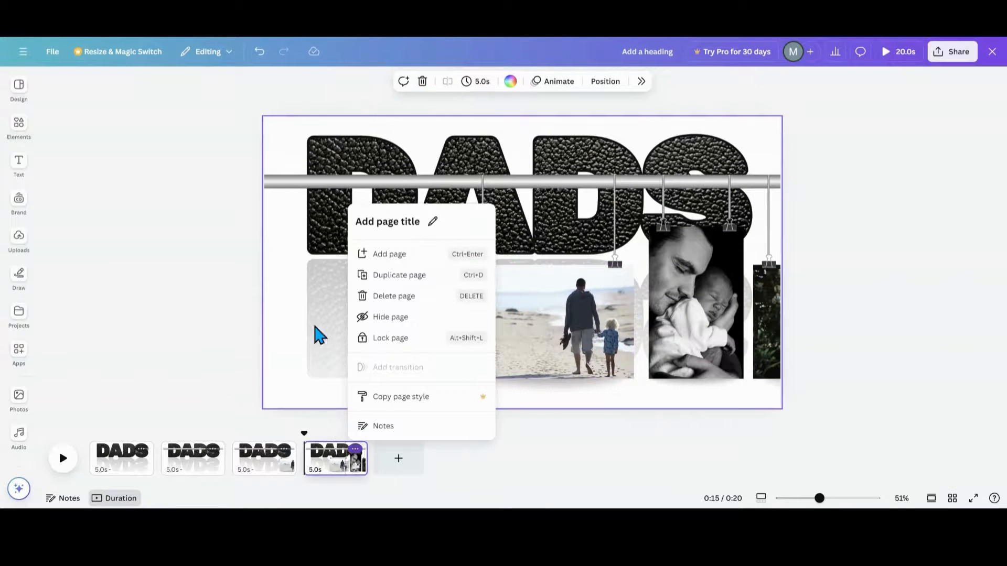
{"action": "left_click", "coordinate": [388, 283]}
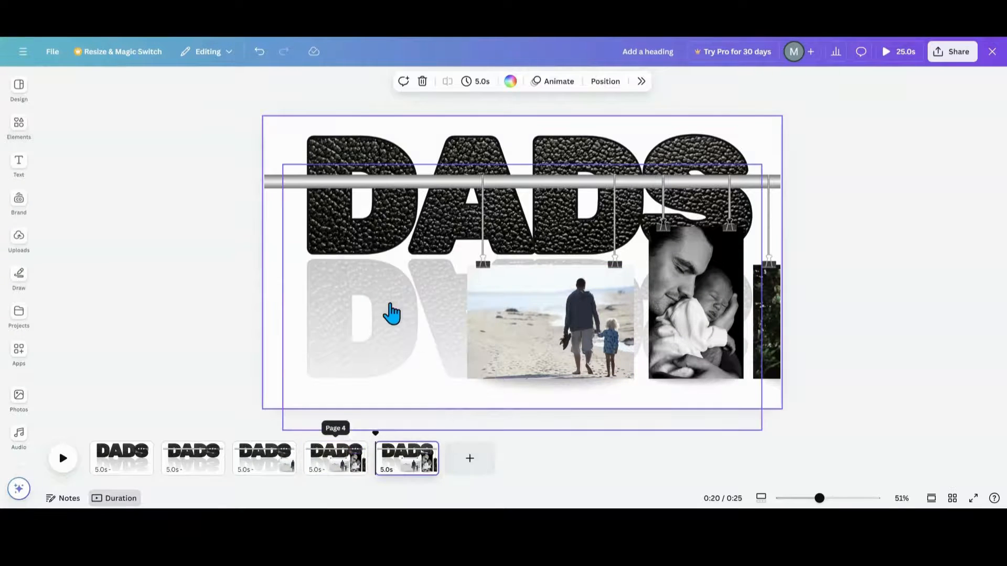
{"action": "left_click_drag", "start_coordinate": [582, 346], "coordinate": [442, 336]}
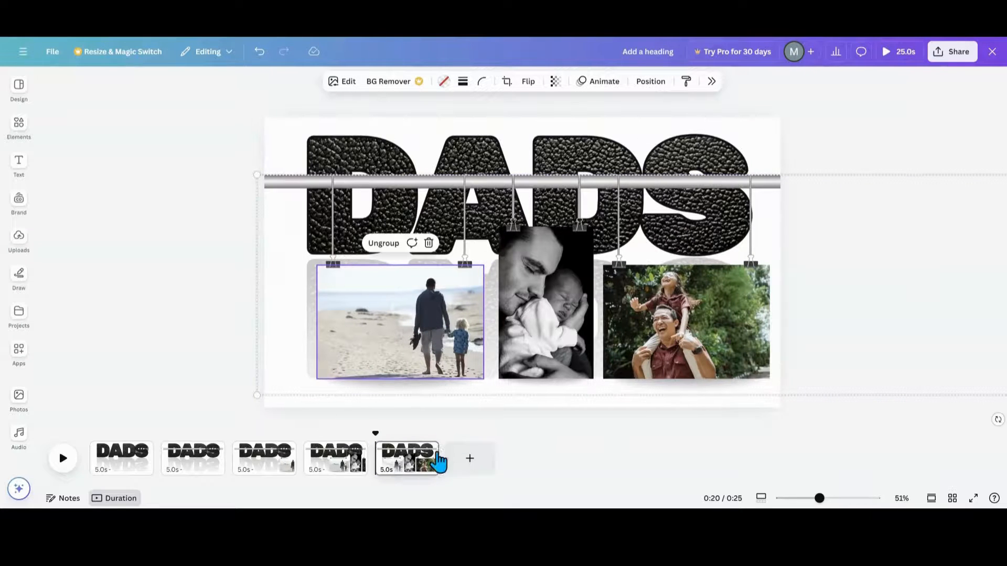
Duplicate page 5 and slide the photo row leftward until the shoulder-ride photo hangs near the page's centre
{"action": "left_click", "coordinate": [427, 450]}
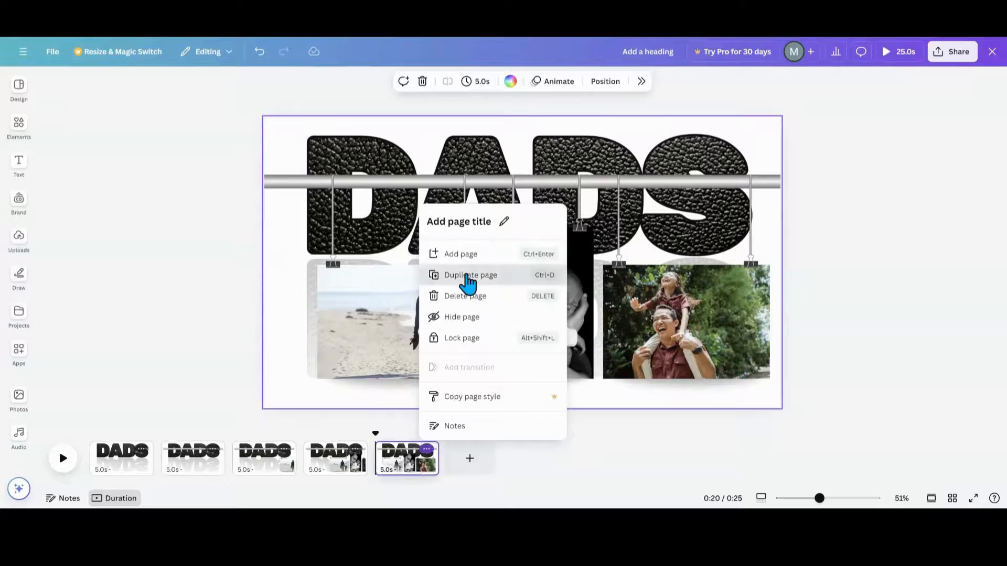
{"action": "left_click", "coordinate": [464, 277]}
{"action": "left_click", "coordinate": [638, 321]}
{"action": "left_click_drag", "start_coordinate": [637, 321], "coordinate": [514, 314]}
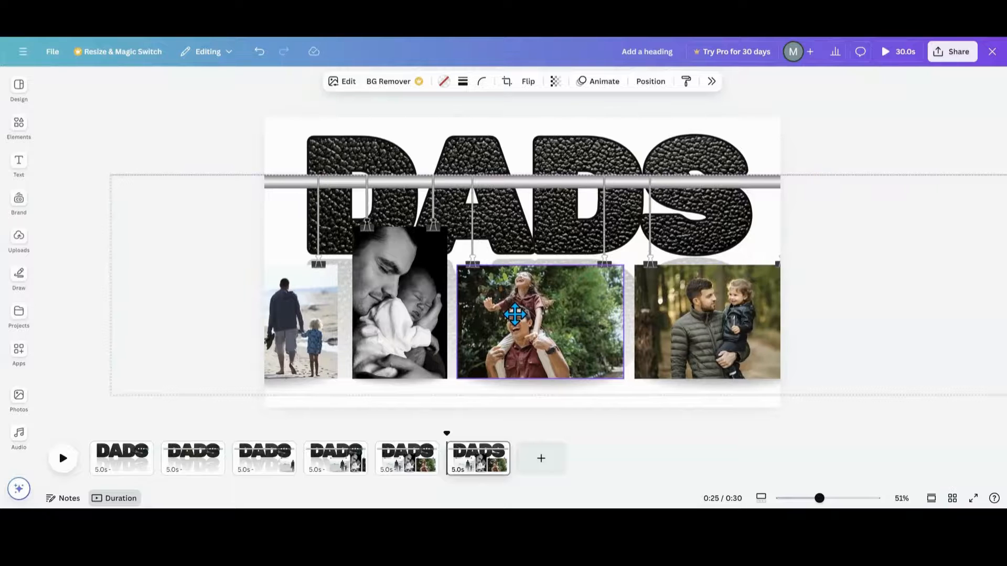
Duplicate page 6 and slide the photo row leftward until the forest photo of the father holding a toddler is near the page's centre
{"action": "left_click", "coordinate": [498, 451]}
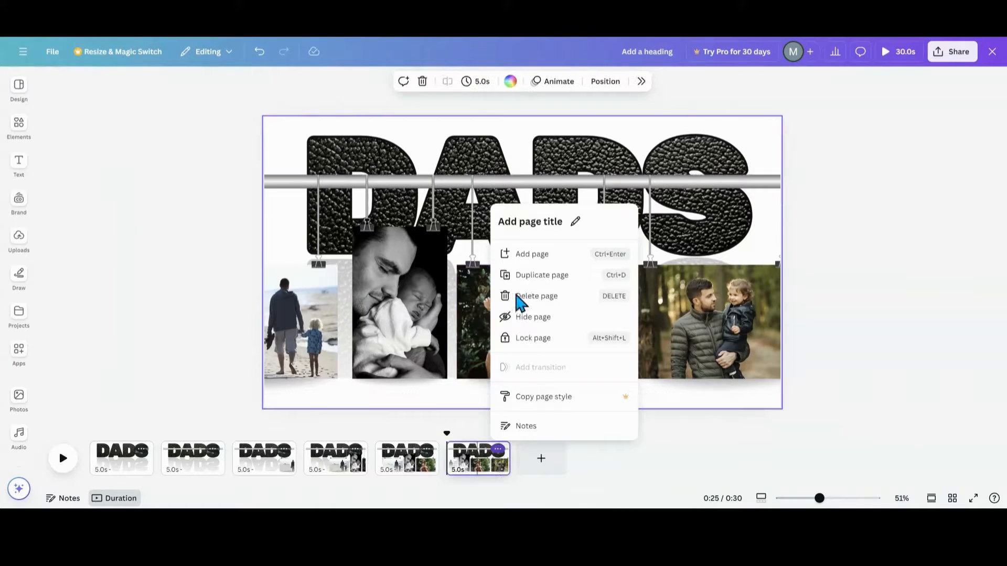
{"action": "left_click", "coordinate": [533, 286]}
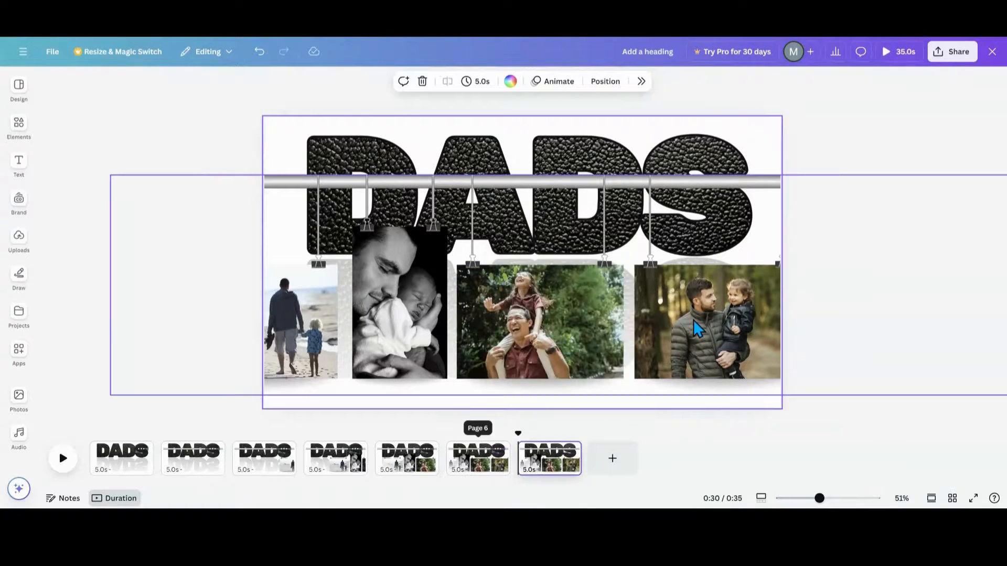
{"action": "left_click_drag", "start_coordinate": [698, 328], "coordinate": [518, 319]}
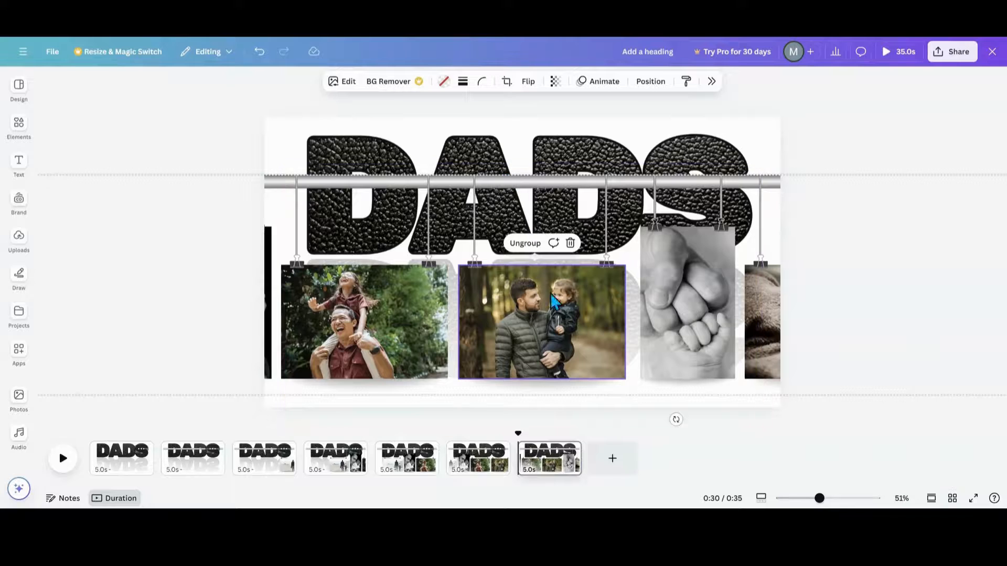
Duplicate page 7 and slide the photo row leftward until the black-and-white hands photo is near the page's centre
{"action": "left_click", "coordinate": [569, 449]}
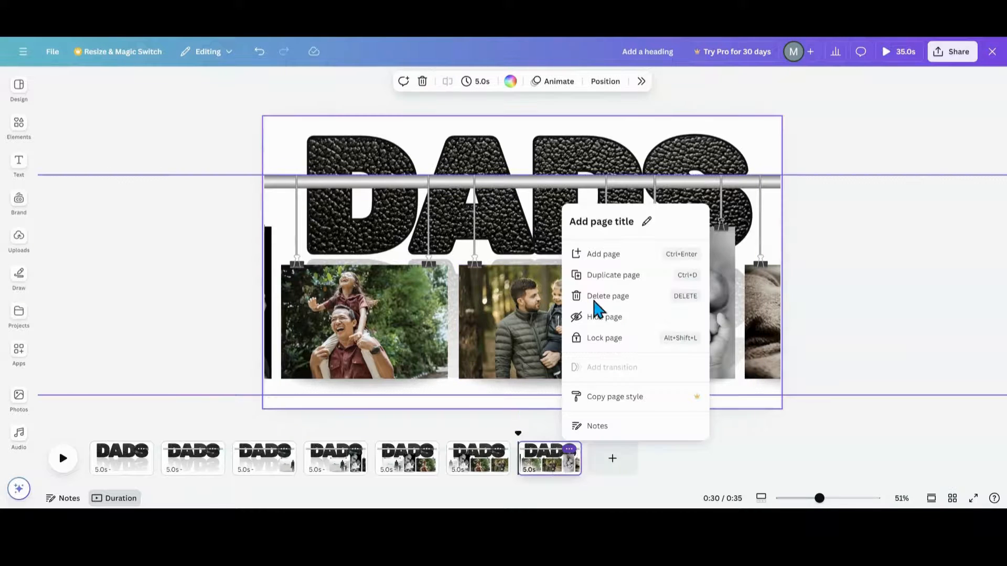
{"action": "left_click", "coordinate": [601, 277]}
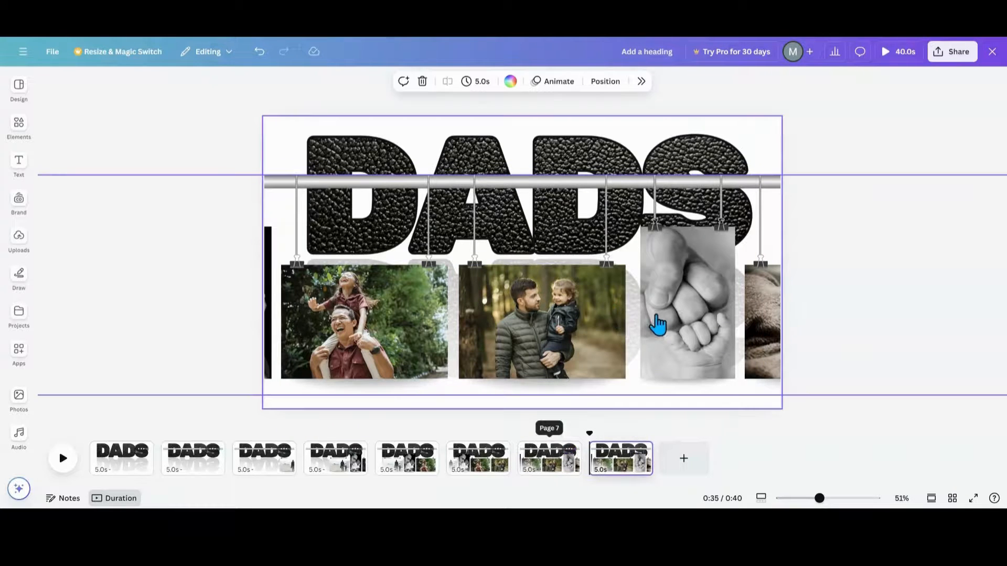
{"action": "left_click_drag", "start_coordinate": [658, 325], "coordinate": [507, 317]}
Duplicate page 8 and slide the photo row leftward until the sleeping newborn photo is near the centre, strings realigned with the rod
{"action": "left_click", "coordinate": [640, 449]}
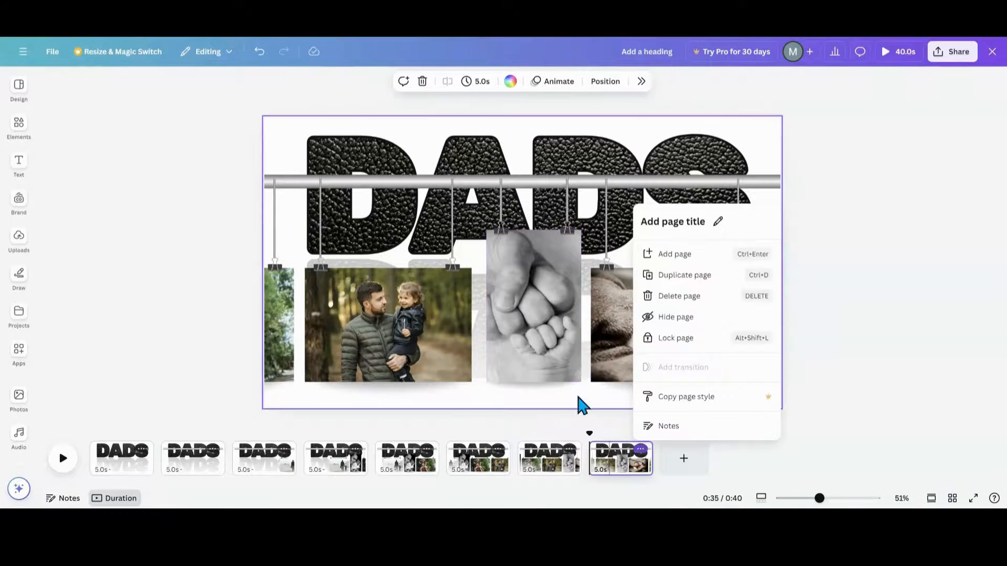
{"action": "left_click", "coordinate": [697, 278]}
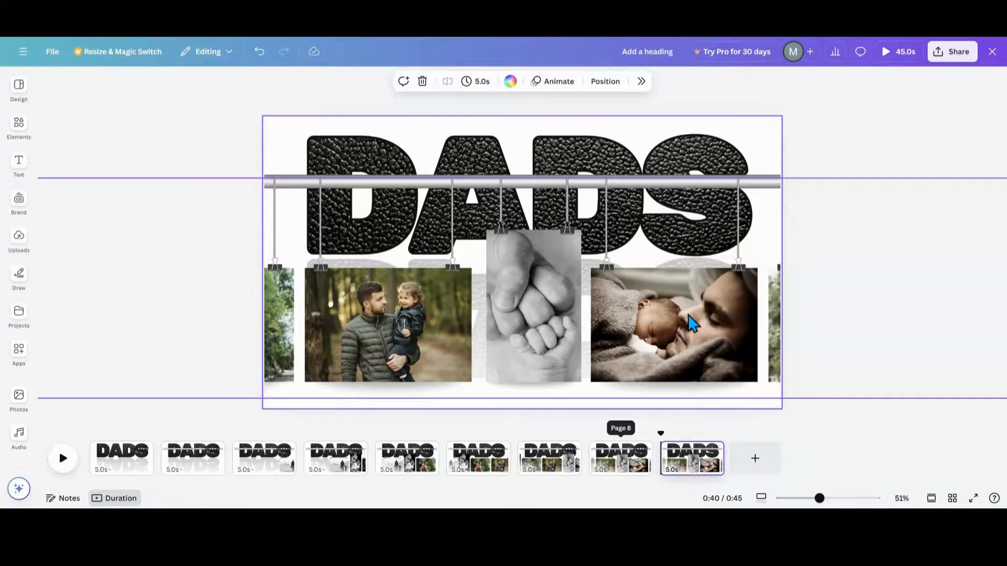
{"action": "left_click", "coordinate": [692, 323]}
{"action": "left_click_drag", "start_coordinate": [692, 323], "coordinate": [566, 315]}
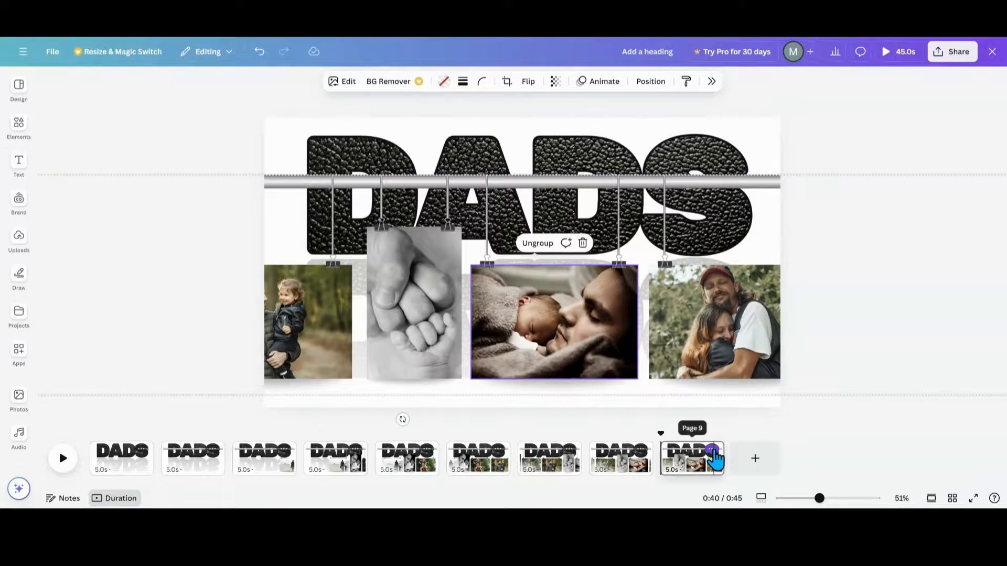
Duplicate page 9 and slide the photo row leftward until the photo of the hugging father and daughter is near the page's centre
{"action": "left_click", "coordinate": [711, 450]}
{"action": "left_click", "coordinate": [759, 276]}
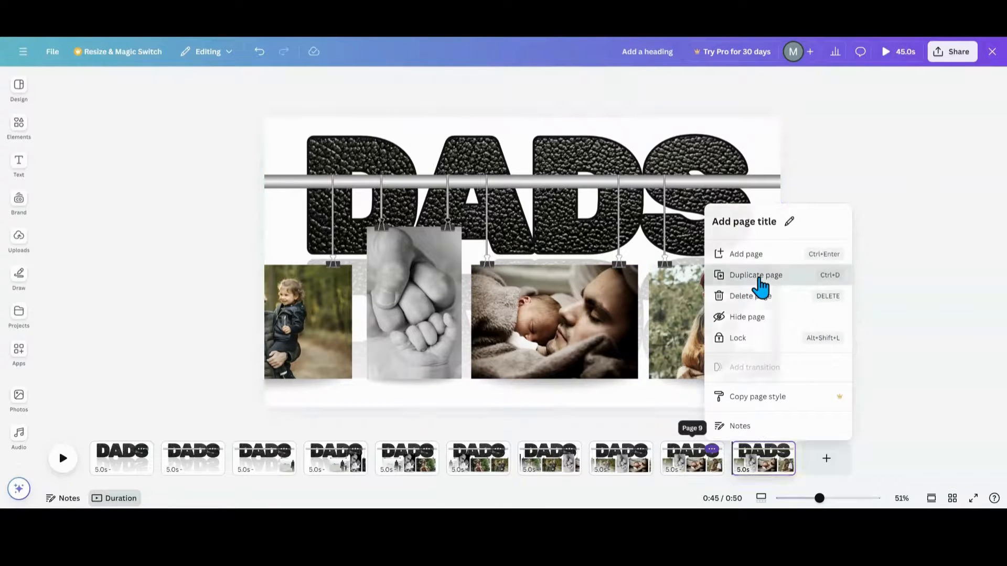
{"action": "left_click", "coordinate": [724, 316]}
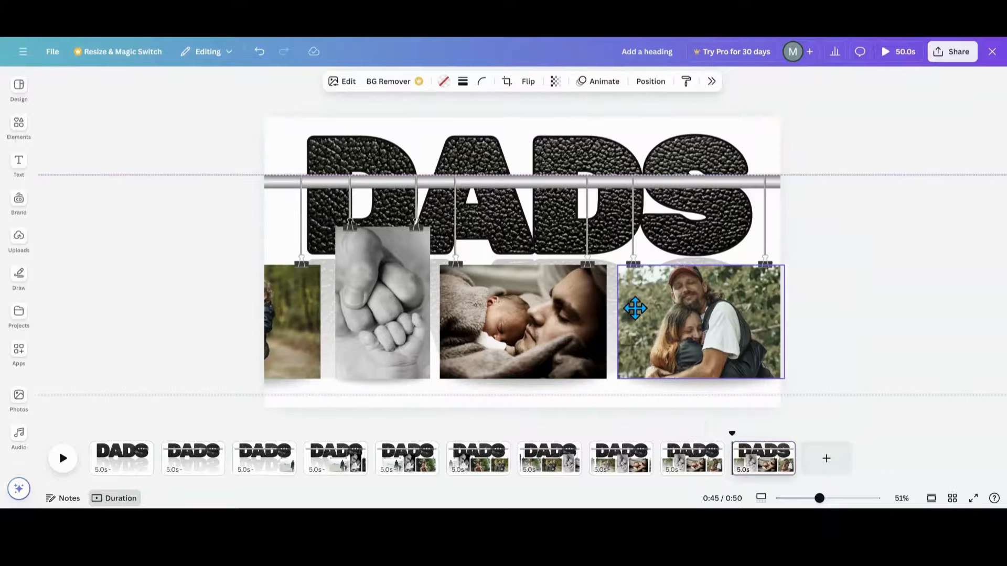
{"action": "left_click_drag", "start_coordinate": [636, 309], "coordinate": [535, 307]}
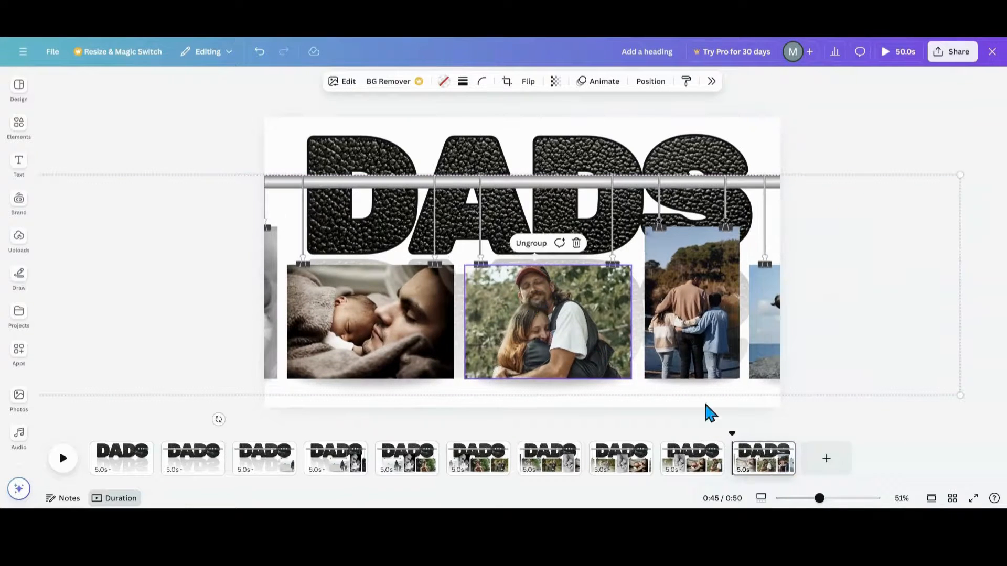
Duplicate page 10 and slide the photo row leftward until the portrait of the family seen from behind is at the page's centre
{"action": "left_click", "coordinate": [783, 450]}
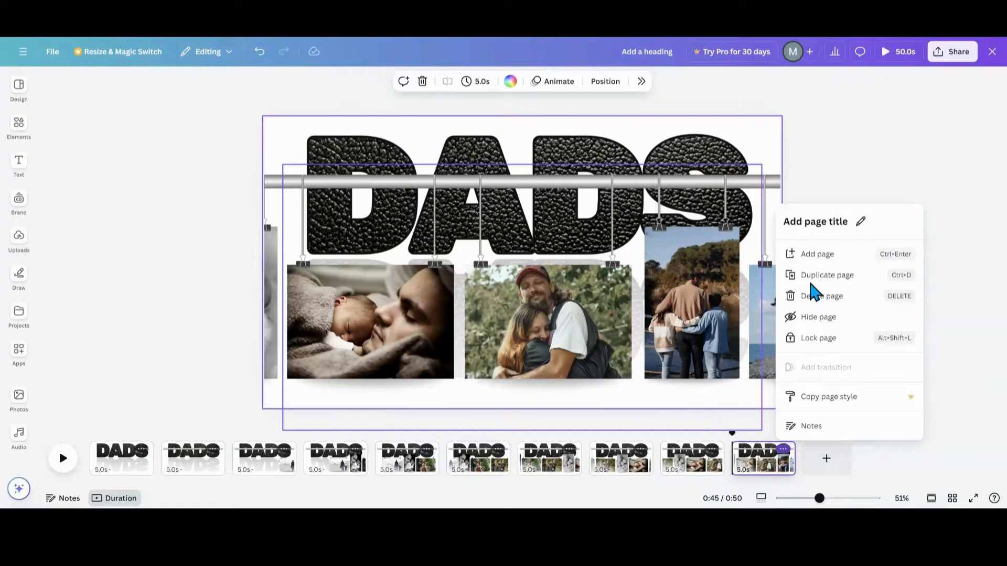
{"action": "left_click", "coordinate": [839, 277]}
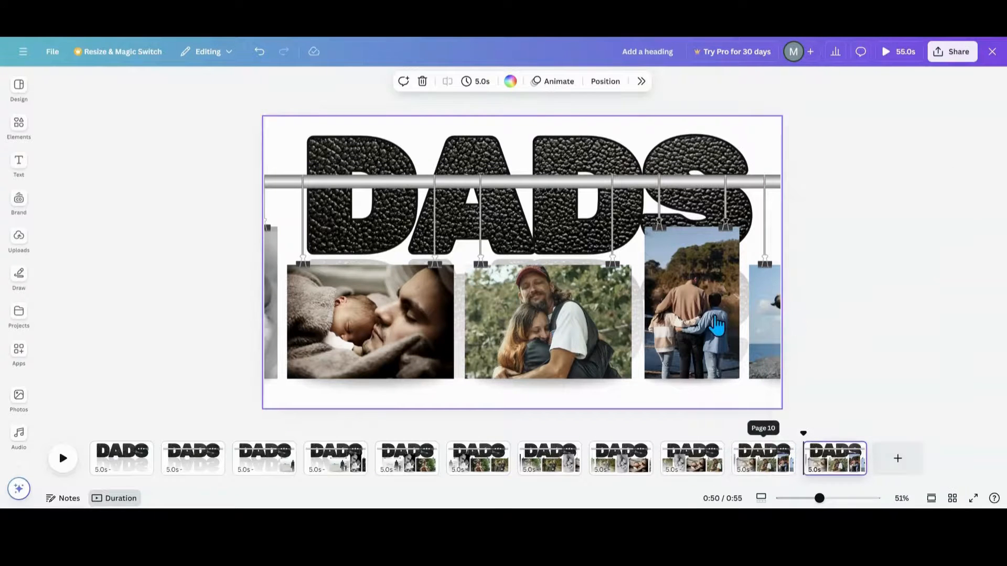
{"action": "left_click_drag", "start_coordinate": [717, 326], "coordinate": [546, 313]}
Duplicate page 11 and slide the photo row leftward until the last photo, the seaside one, is near the page's centre
{"action": "left_click", "coordinate": [854, 449]}
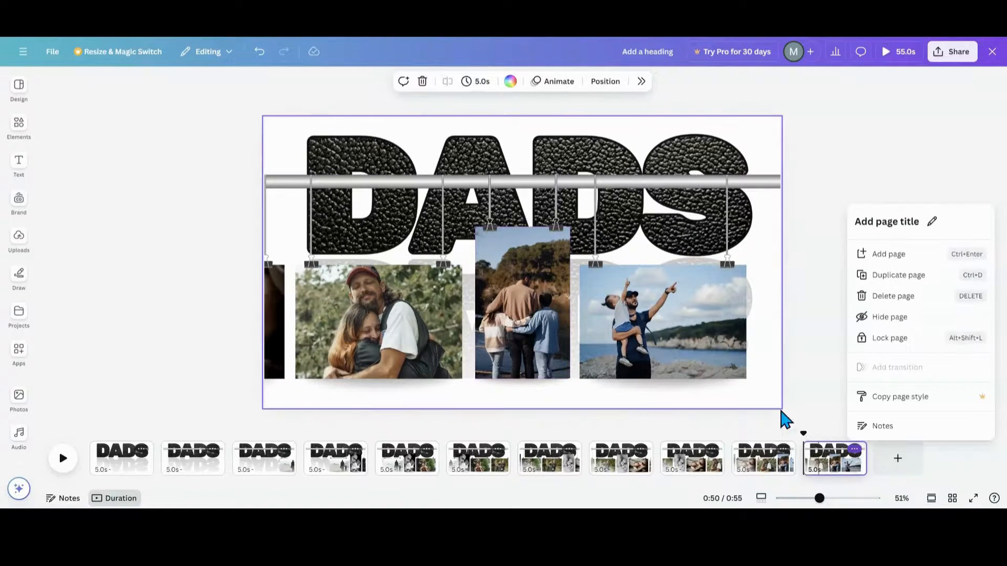
{"action": "left_click", "coordinate": [897, 283]}
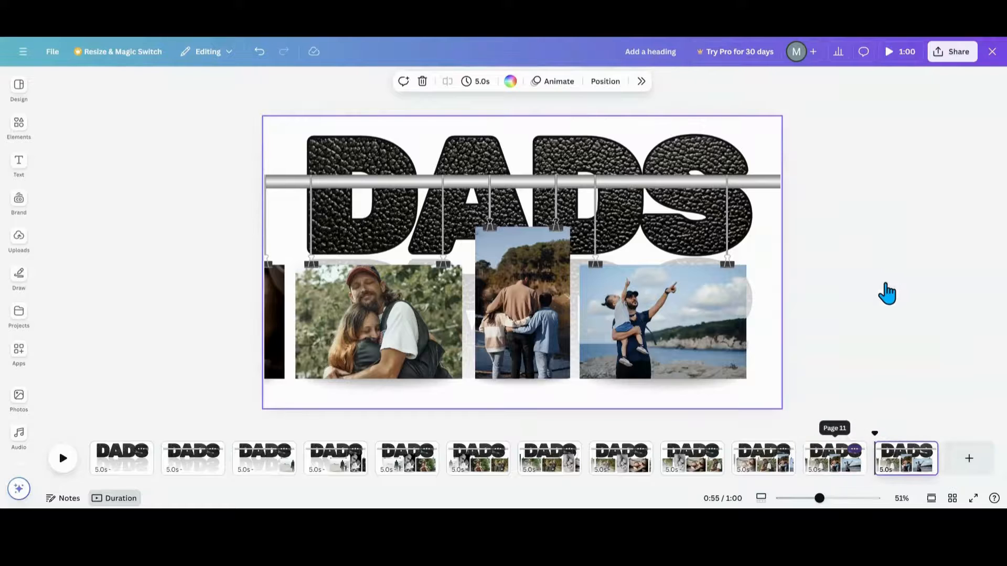
{"action": "left_click", "coordinate": [691, 347]}
{"action": "left_click_drag", "start_coordinate": [692, 346], "coordinate": [571, 335]}
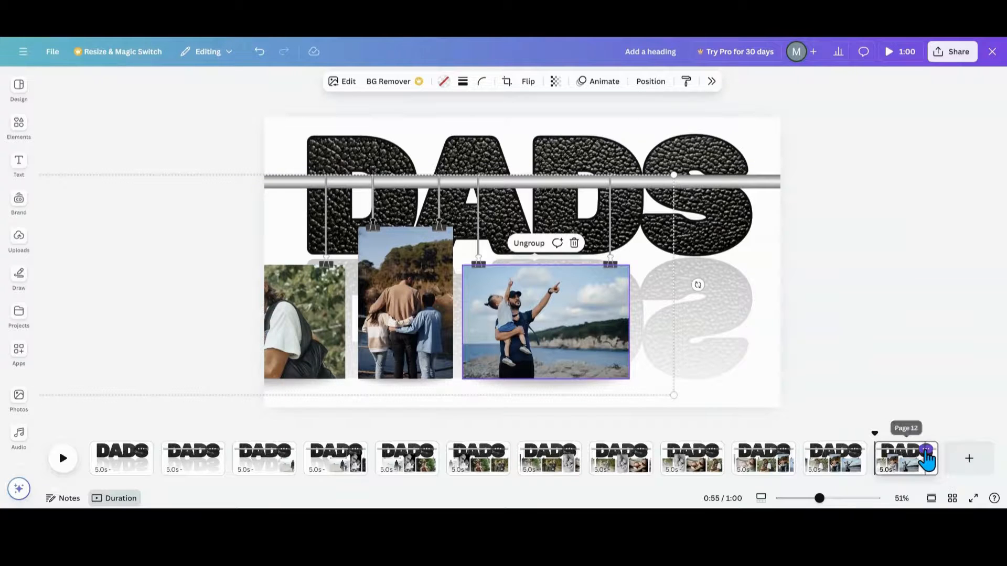
Duplicate page 12 and slide the photo row leftward until the seaside photo sits in the page's left half, beneath the letters D and A
{"action": "left_click", "coordinate": [927, 451]}
{"action": "left_click", "coordinate": [903, 286]}
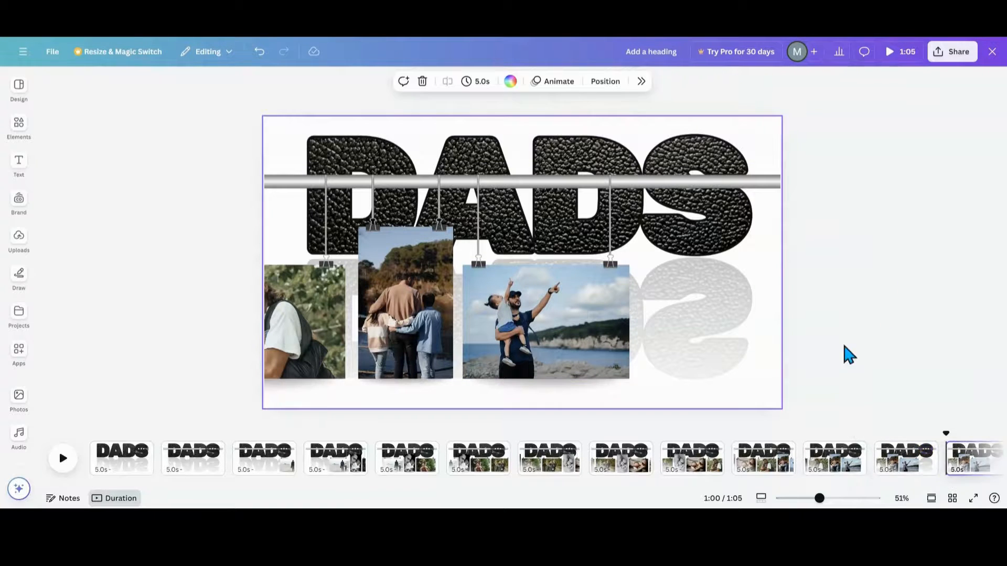
{"action": "left_click_drag", "start_coordinate": [584, 343], "coordinate": [403, 328]}
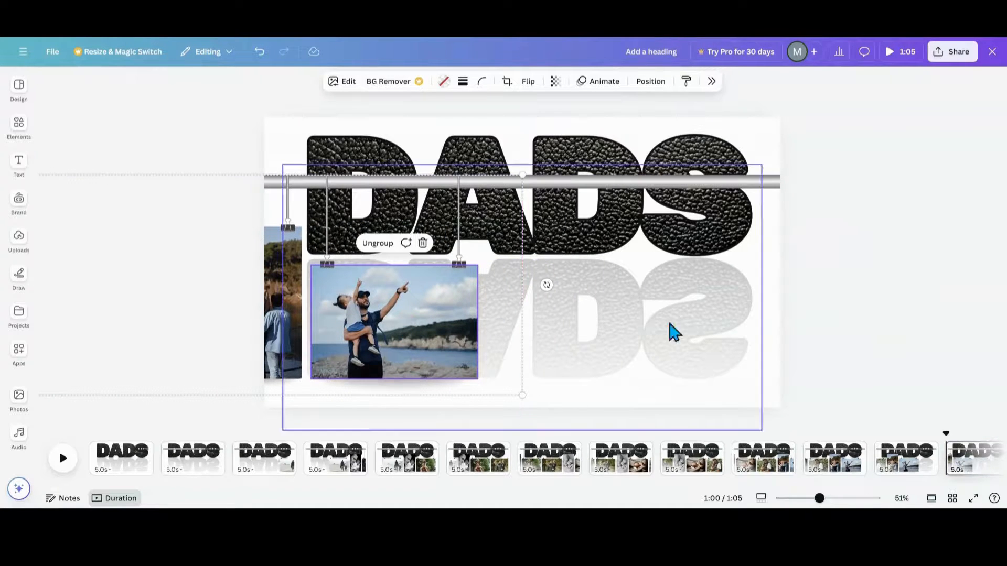
Duplicate page 13 and slide the photo row leftward until all the photos are completely off the page
{"action": "left_click_drag", "start_coordinate": [841, 483], "coordinate": [929, 490]}
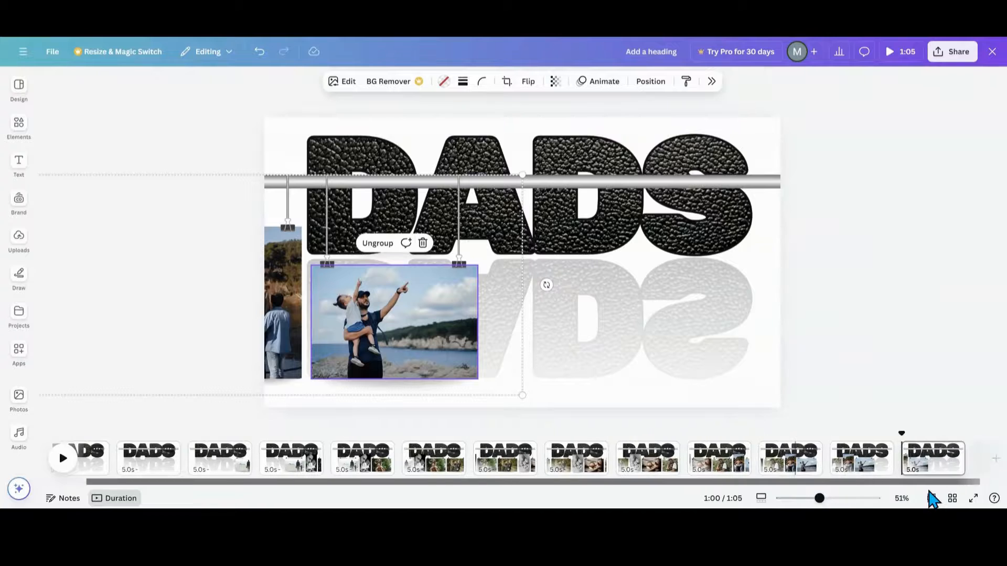
{"action": "left_click_drag", "start_coordinate": [950, 446], "coordinate": [954, 448]}
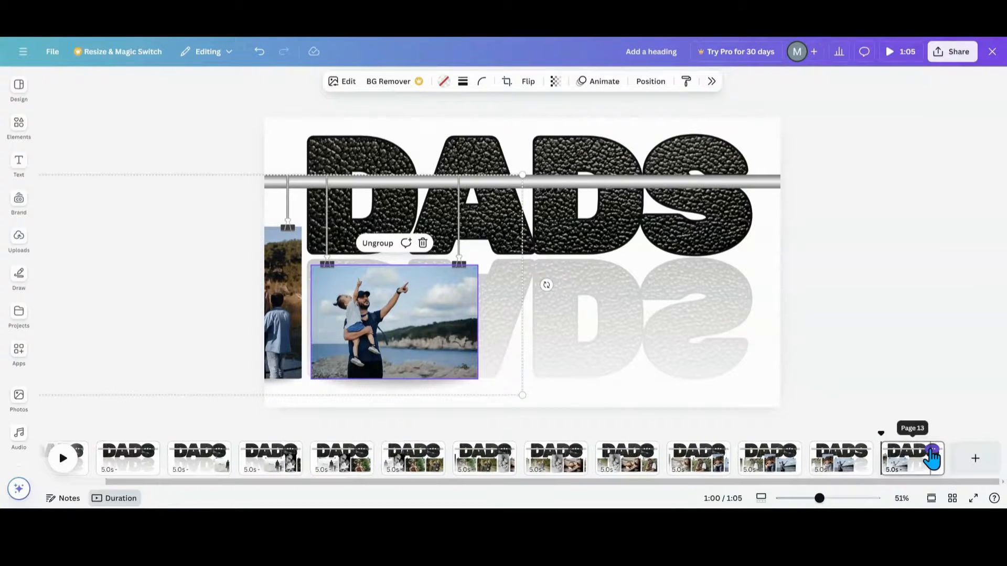
{"action": "left_click", "coordinate": [932, 450]}
{"action": "left_click", "coordinate": [892, 278]}
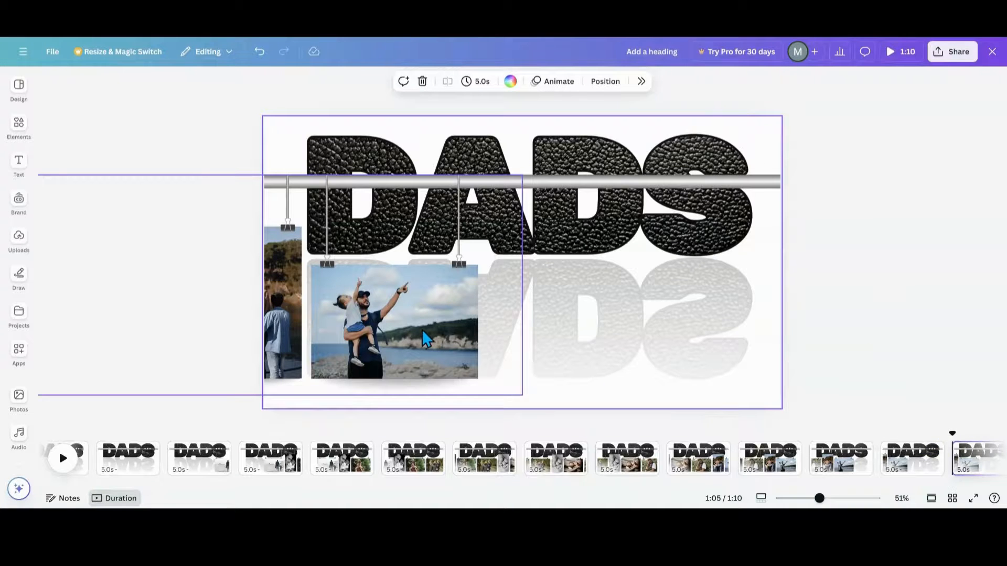
{"action": "left_click_drag", "start_coordinate": [401, 333], "coordinate": [188, 333]}
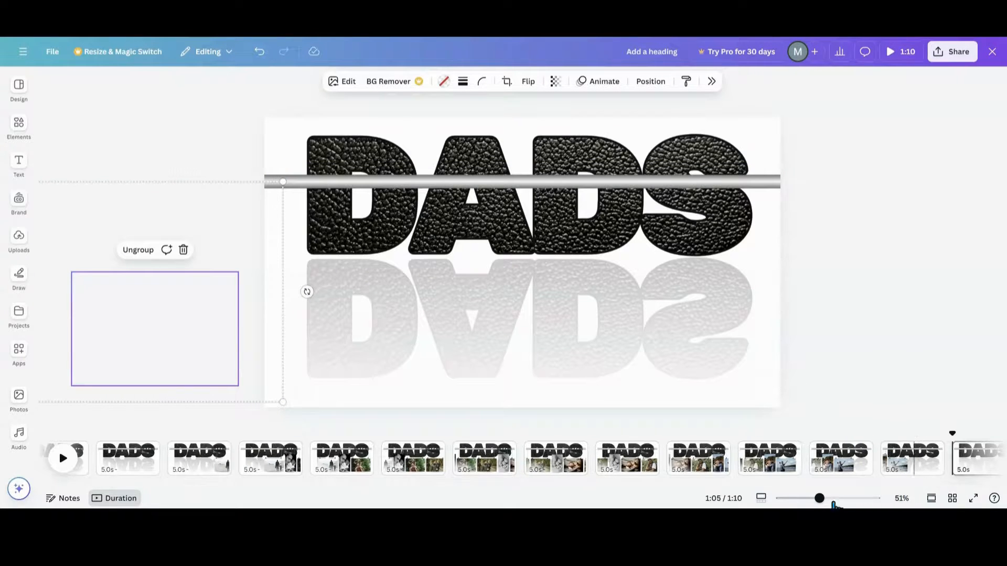
Add a Match & Move transition after page 1 with a duration of 2.5 seconds and apply it between all pages
{"action": "left_click_drag", "start_coordinate": [838, 483], "coordinate": [637, 504]}
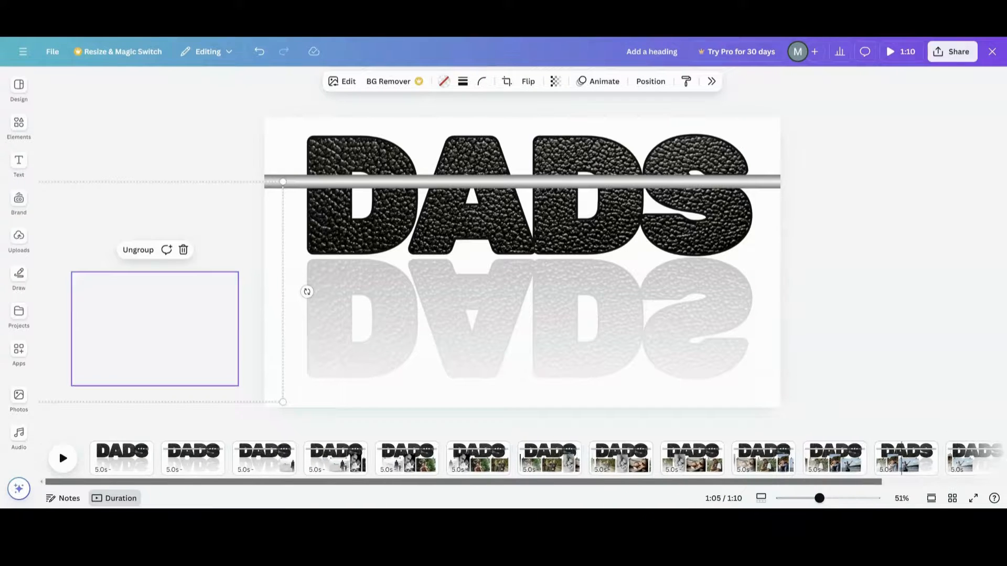
{"action": "left_click", "coordinate": [163, 472]}
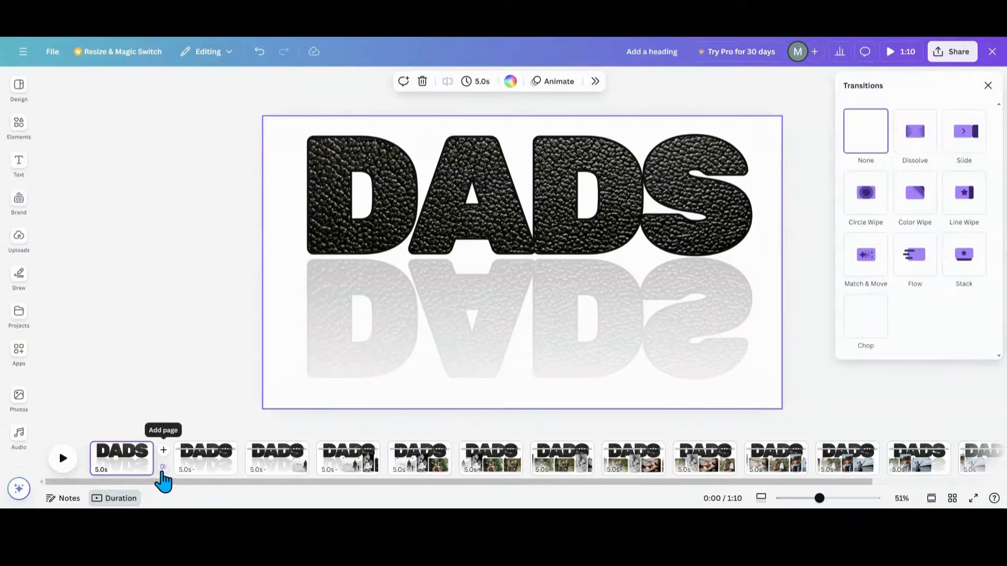
{"action": "left_click", "coordinate": [866, 255]}
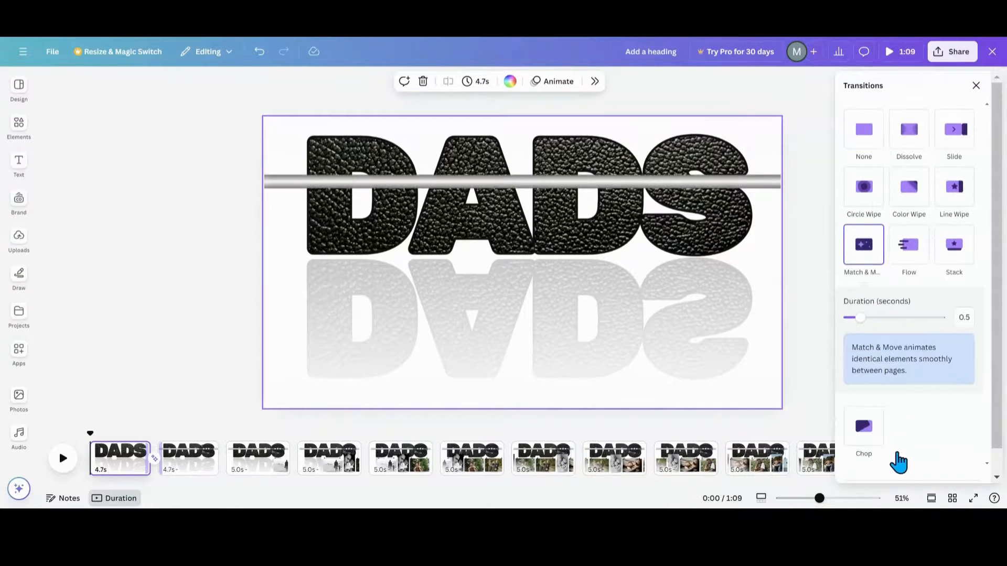
{"action": "left_click_drag", "start_coordinate": [861, 321], "coordinate": [967, 318]}
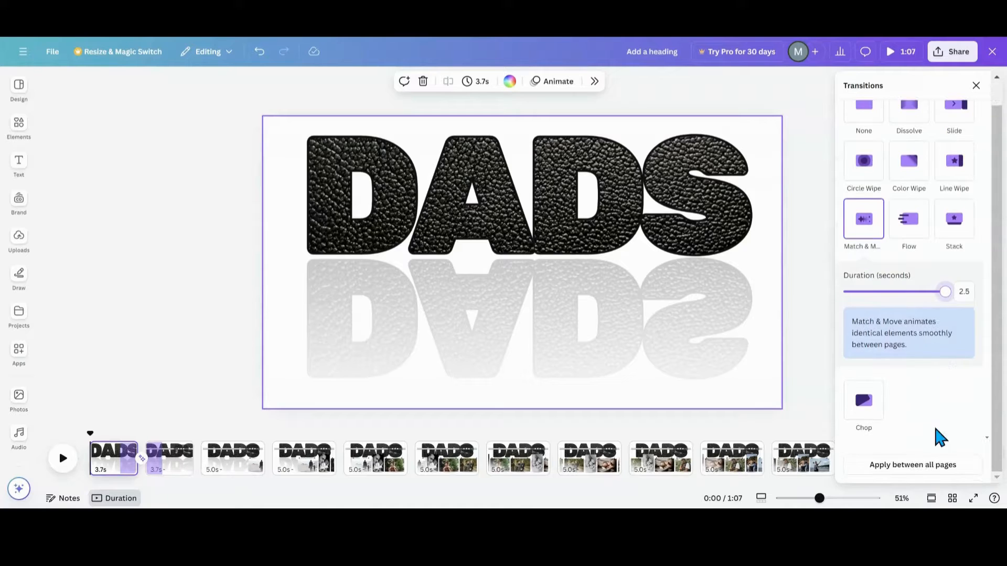
{"action": "left_click", "coordinate": [927, 471]}
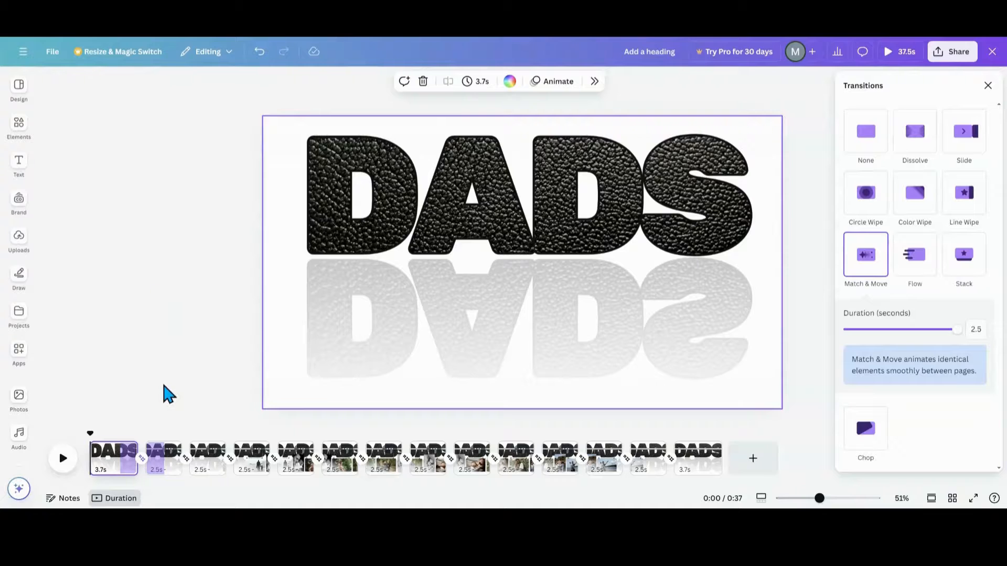
Set the timing of all 14 pages to 2.0 seconds and play the animation from the first page
{"action": "left_click", "coordinate": [160, 467]}
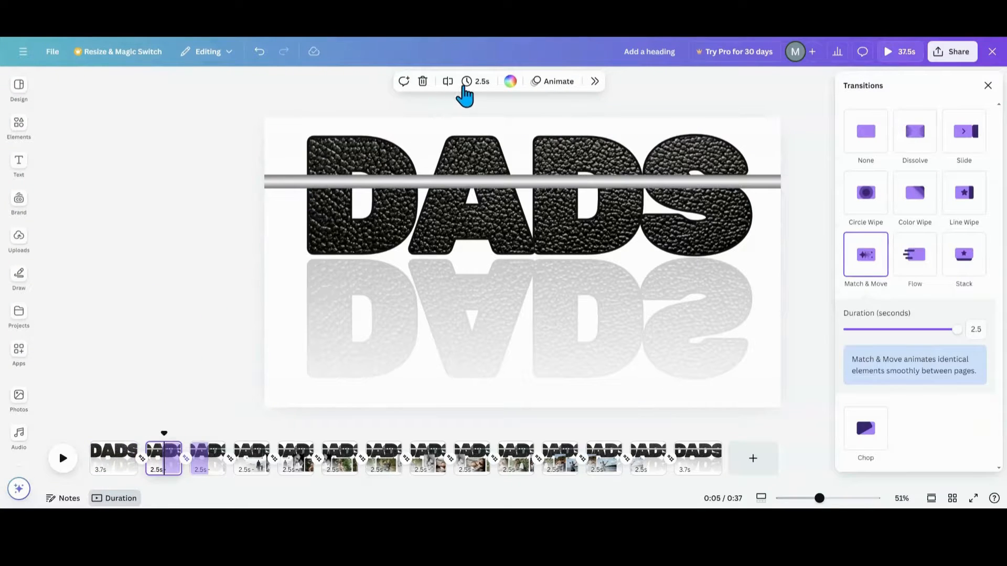
{"action": "left_click", "coordinate": [484, 86]}
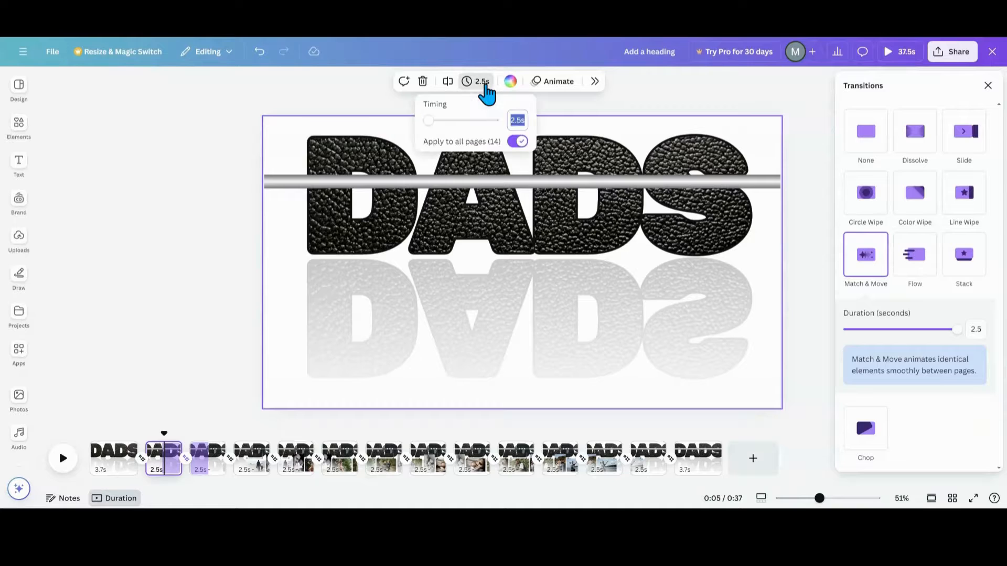
{"action": "left_click", "coordinate": [428, 122]}
{"action": "left_click_drag", "start_coordinate": [428, 122], "coordinate": [425, 121]}
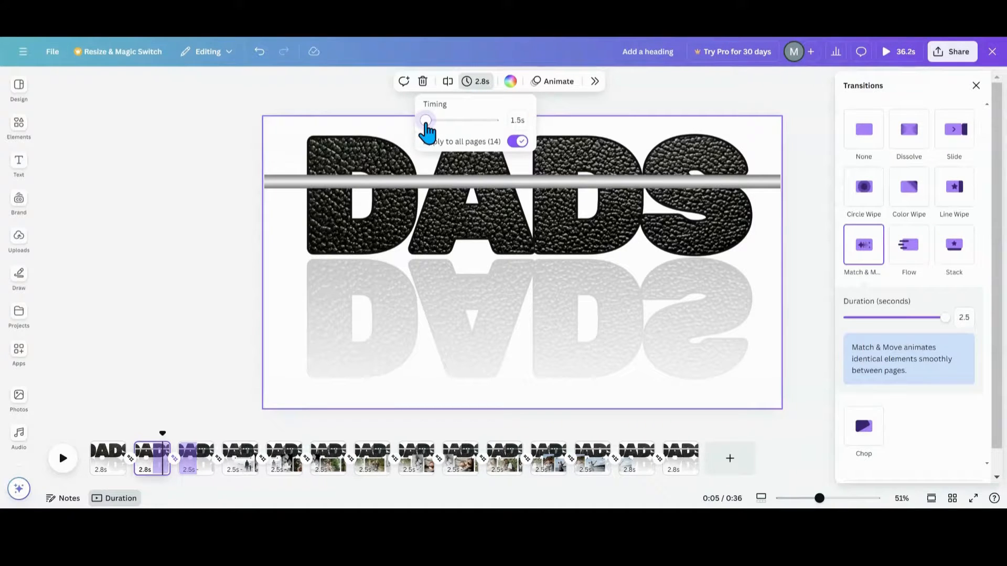
{"action": "left_click_drag", "start_coordinate": [425, 122], "coordinate": [427, 122]}
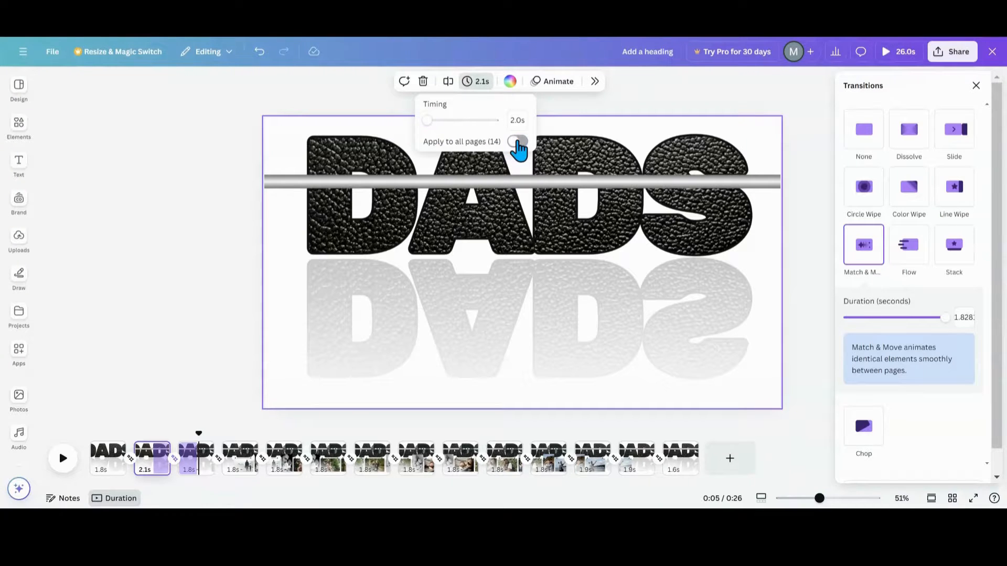
{"action": "left_click", "coordinate": [517, 142]}
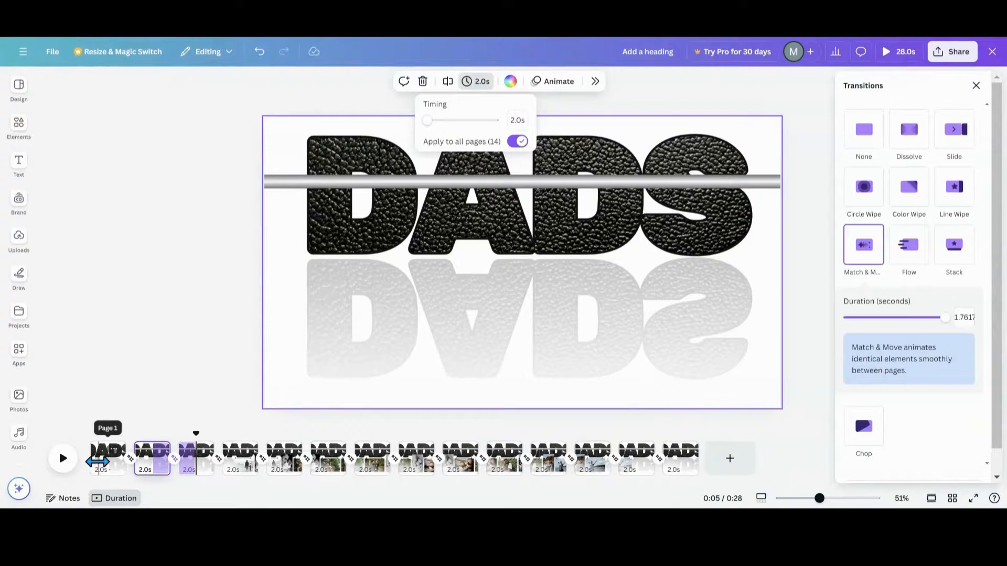
{"action": "left_click", "coordinate": [94, 462]}
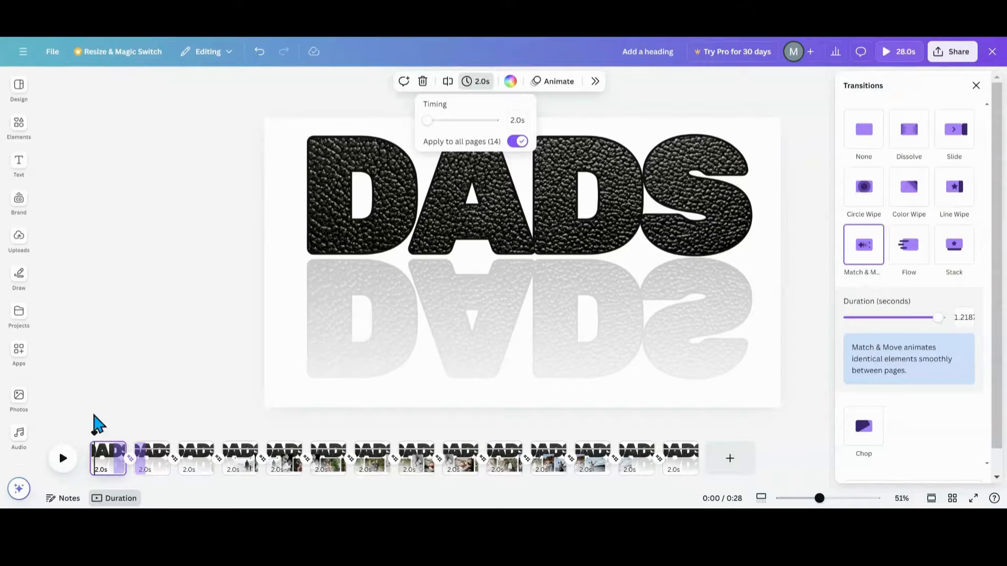
{"action": "left_click", "coordinate": [62, 465]}
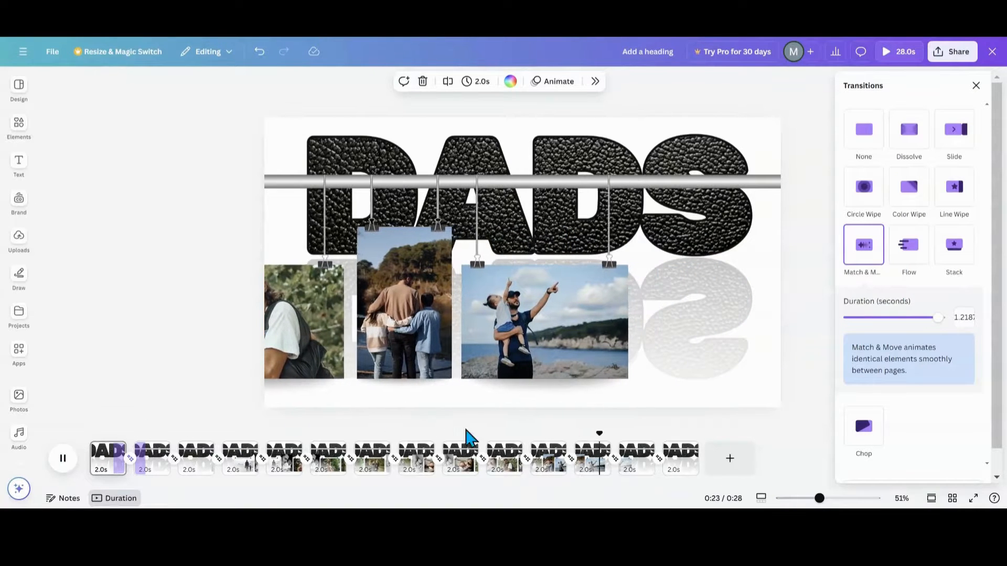
Nudge the photo row on page 9 slightly left and down, and replay the animation from page 8
{"action": "left_click", "coordinate": [461, 469]}
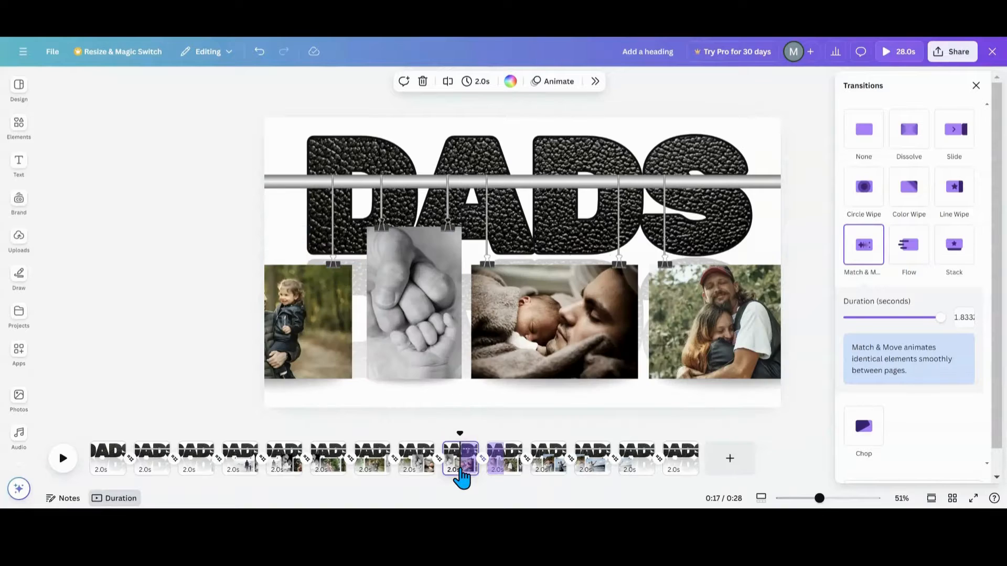
{"action": "left_click", "coordinate": [543, 323]}
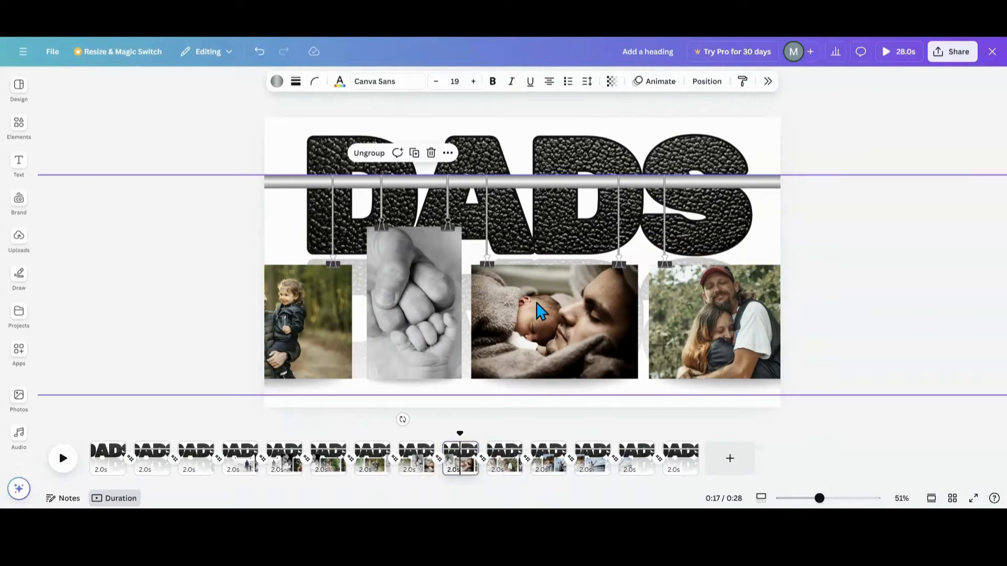
{"action": "mouse_move", "coordinate": [533, 313]}
{"action": "left_mouse_down"}
{"action": "mouse_move", "coordinate": [526, 299]}
{"action": "mouse_move", "coordinate": [534, 317]}
{"action": "left_mouse_up"}
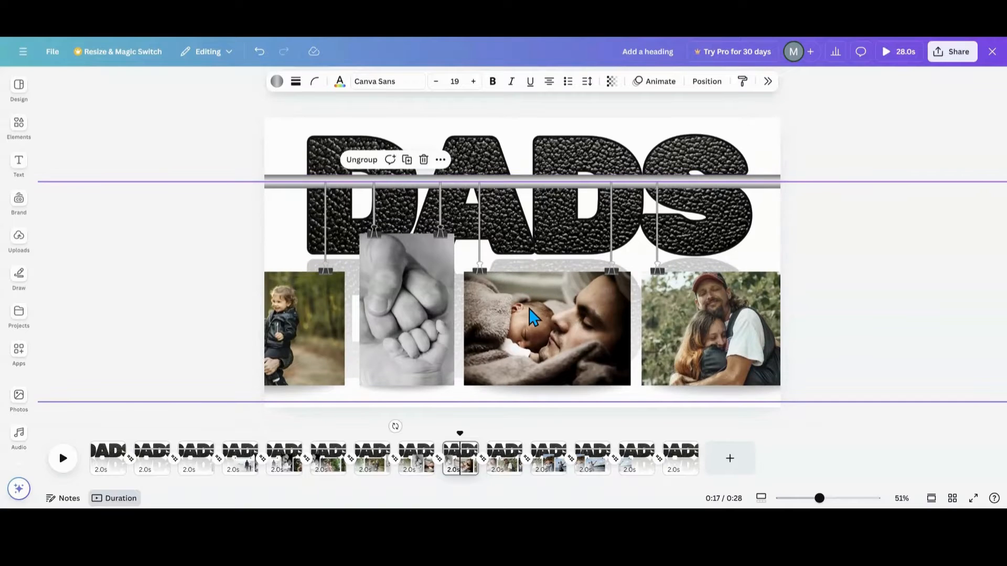
{"action": "left_click", "coordinate": [409, 470]}
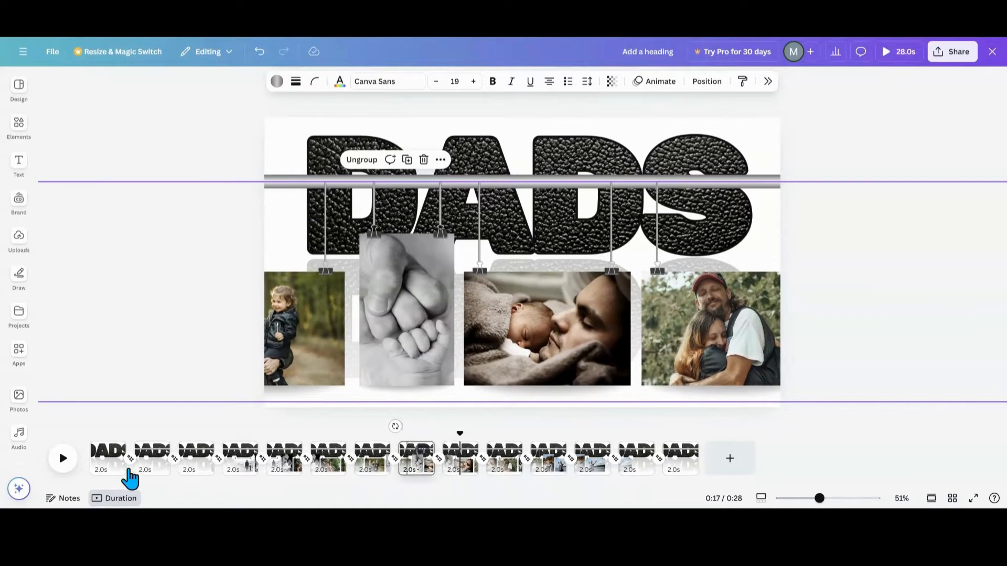
{"action": "left_click", "coordinate": [64, 460]}
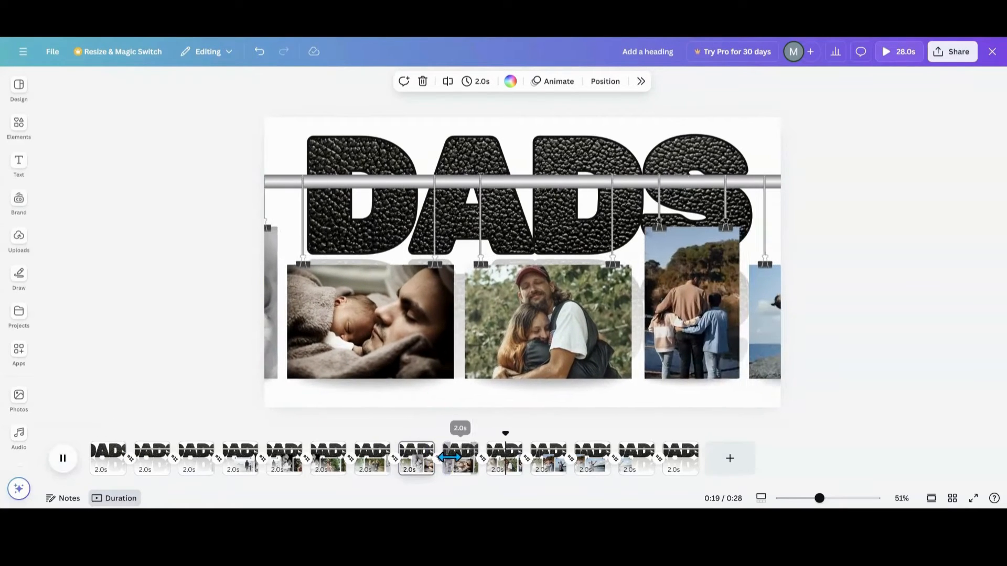
Check the photo row's alignment with the rod on page 9 and play the whole animation from page 1
{"action": "left_click", "coordinate": [465, 465]}
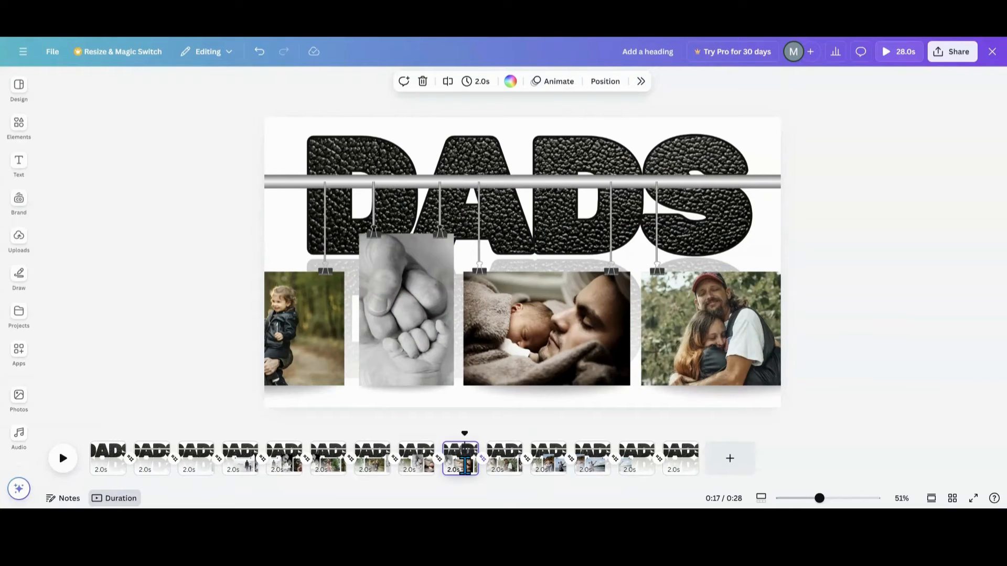
{"action": "left_click", "coordinate": [539, 298]}
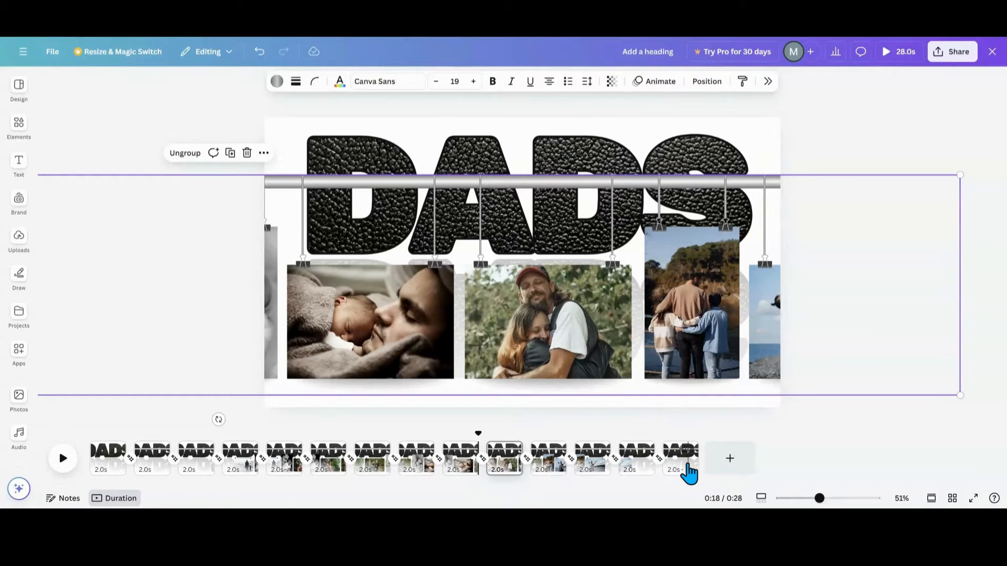
{"action": "left_click", "coordinate": [91, 455]}
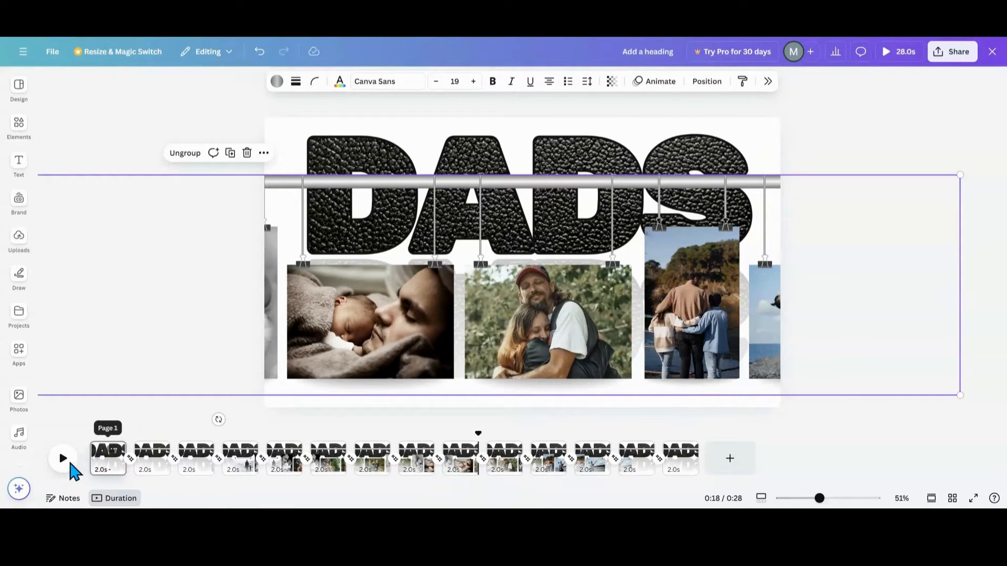
{"action": "left_click", "coordinate": [65, 461]}
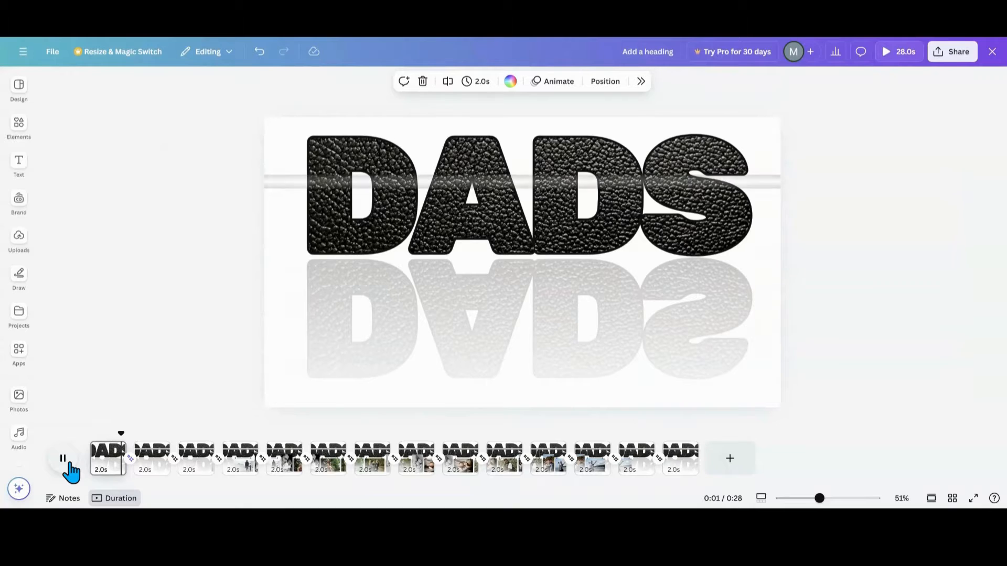